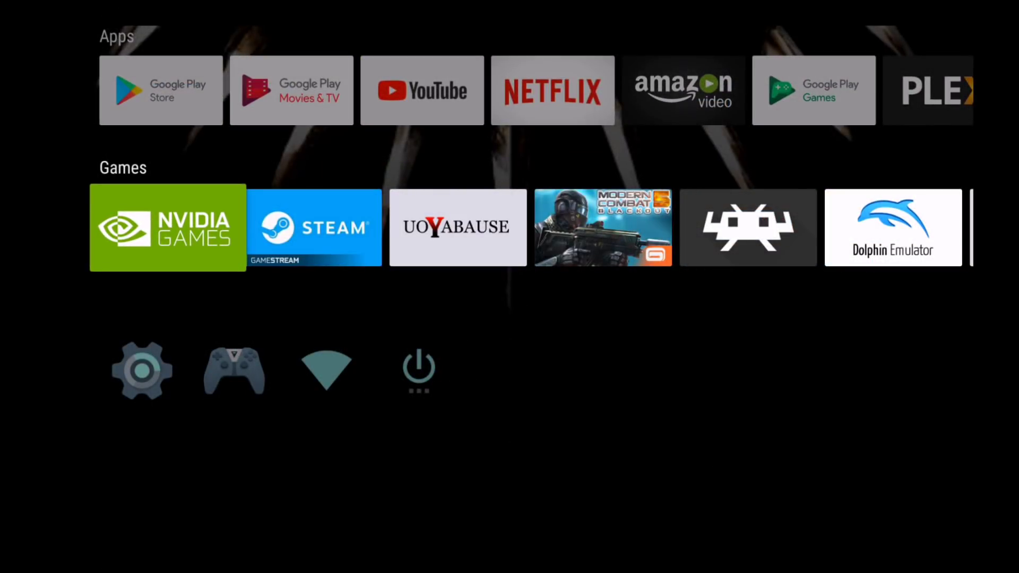
Launch the uoYabause emulator from the Games row and look through its recent games
key("Right")
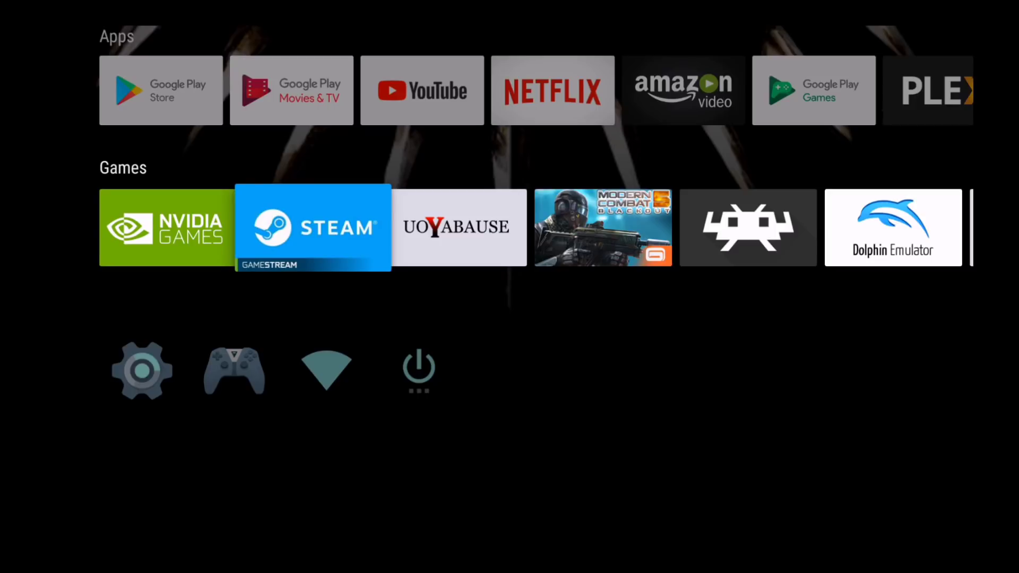
key("Right")
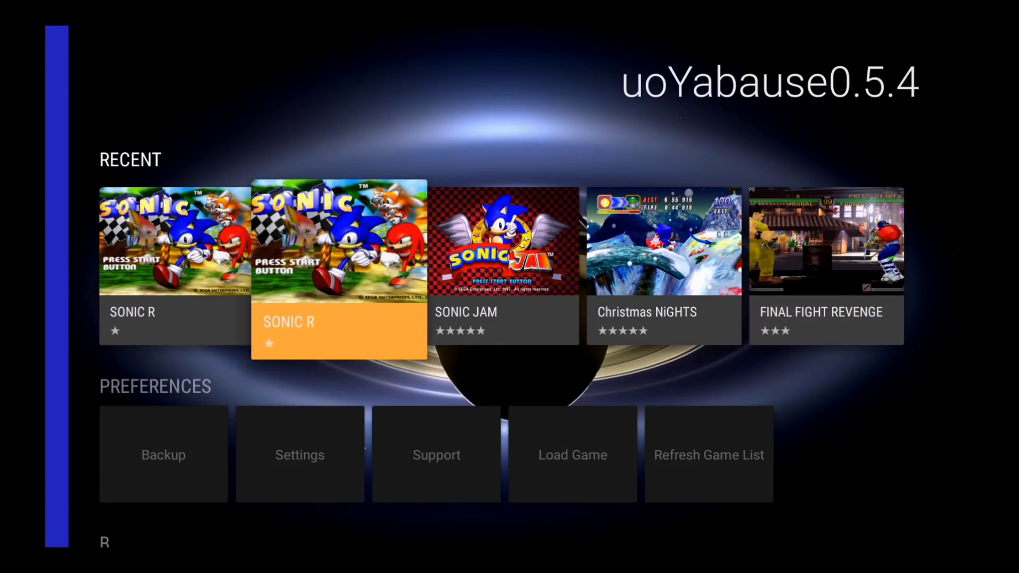
key("Right")
key("Right")
key("Right")
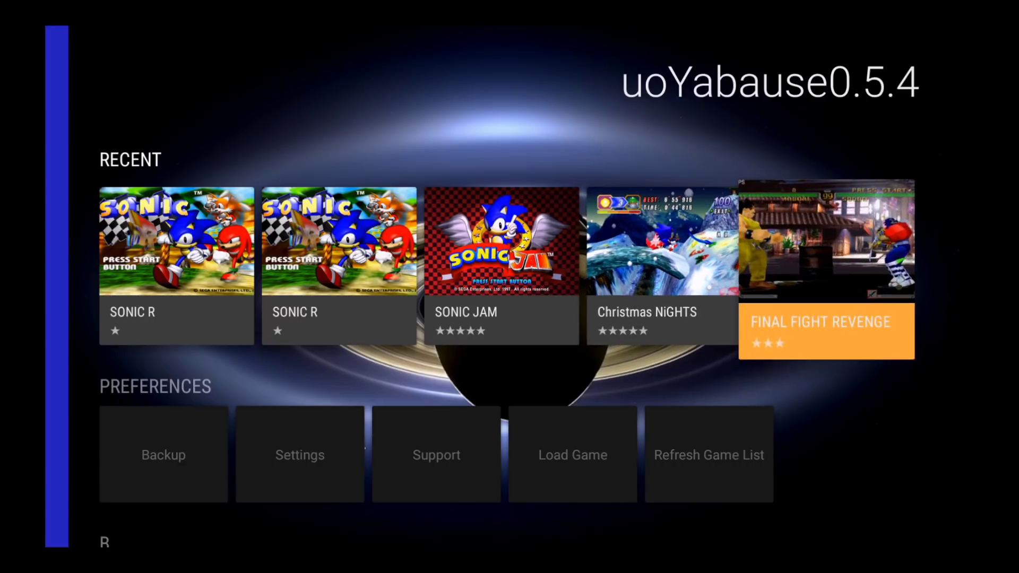
key("Left")
key("Left")
key("Left")
key("Left")
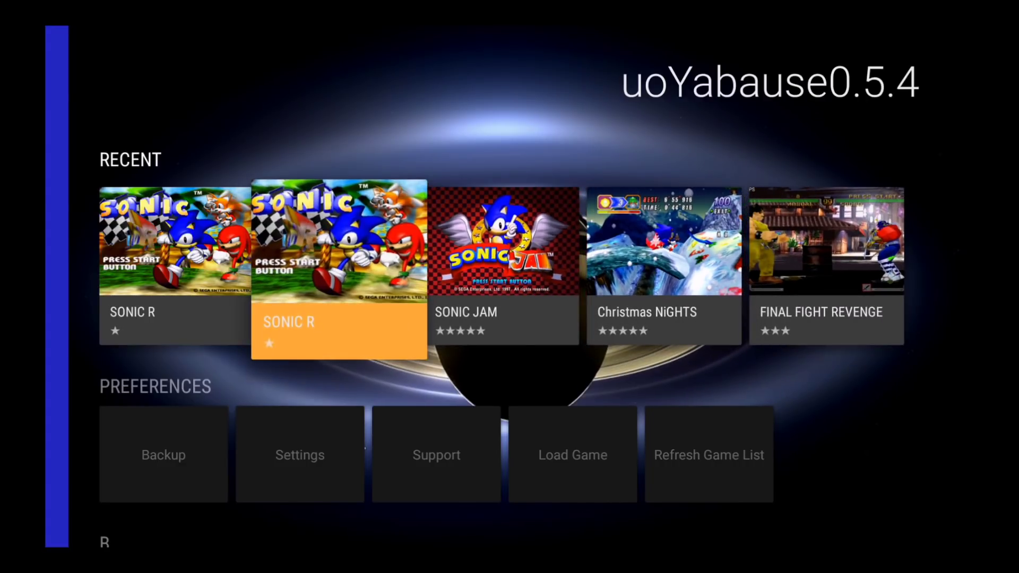
Look through the emulator's preferences and alphabetical game list down to the titles under S
key("Down")
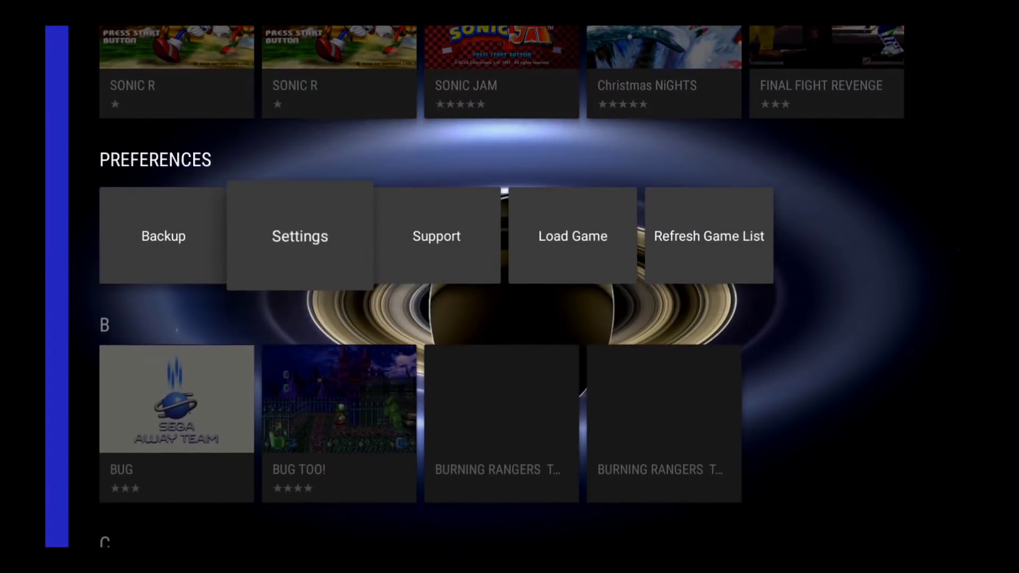
key("Down")
key("Down")
key("Down")
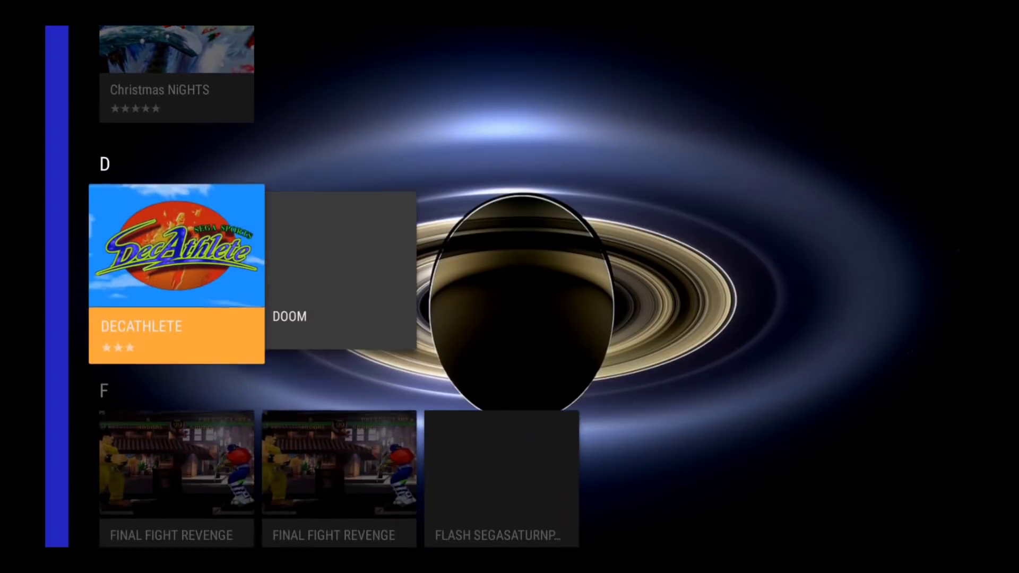
key("Down")
key("Right")
key("Down")
key("Down")
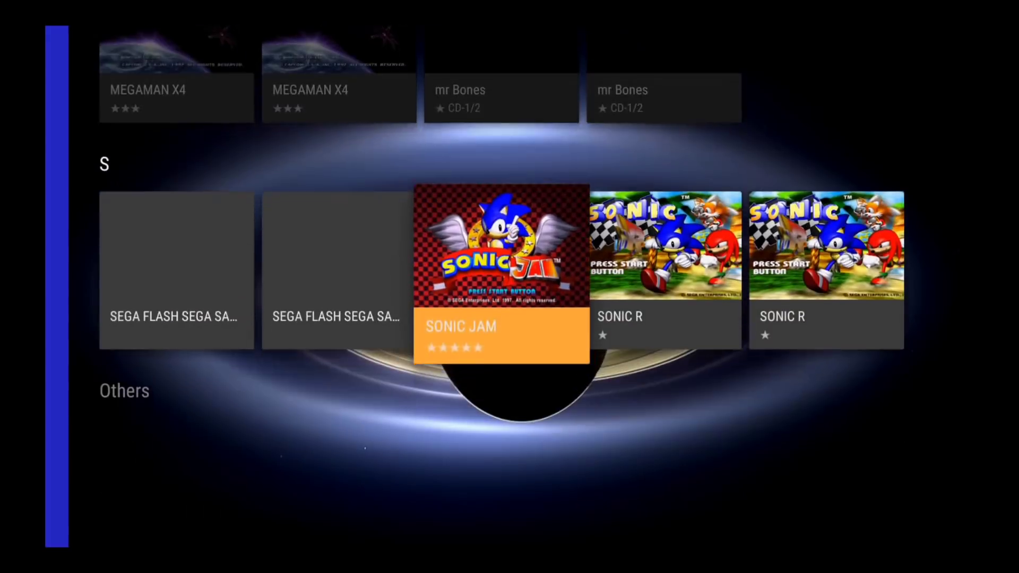
key("Up")
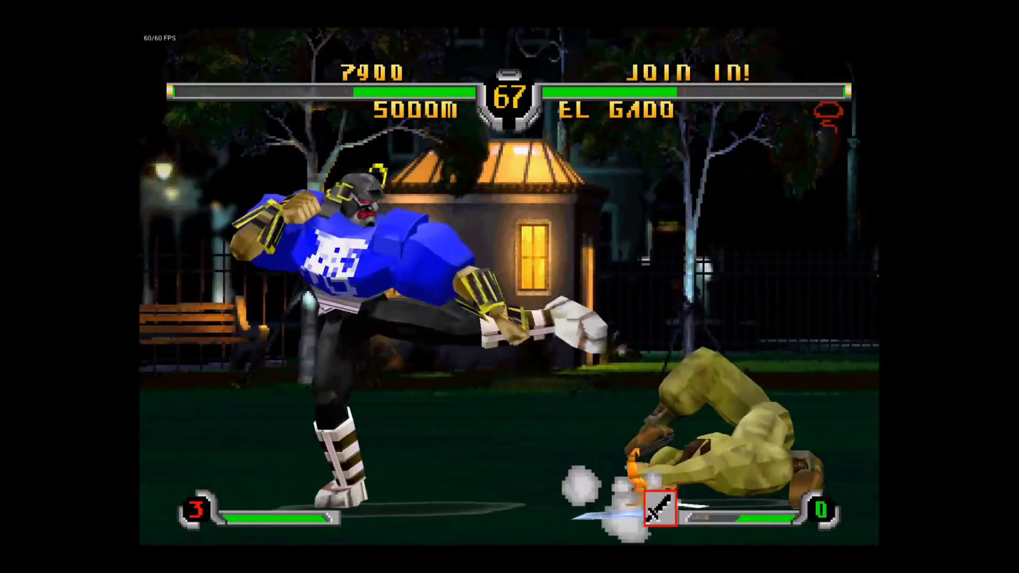
Leave the game, open the Google Play Store and search for "es"
key("Home")
key("Return")
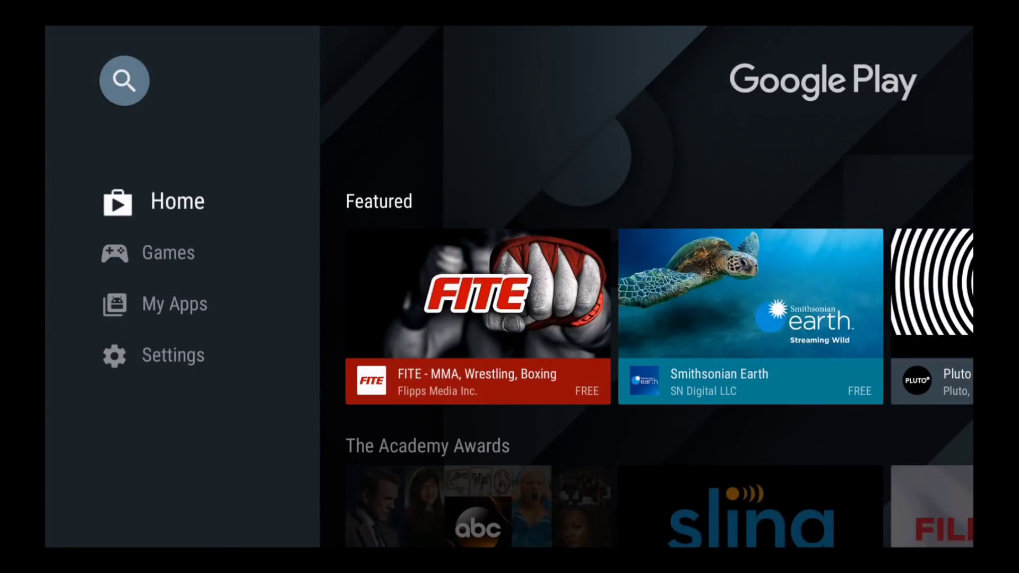
key("Right")
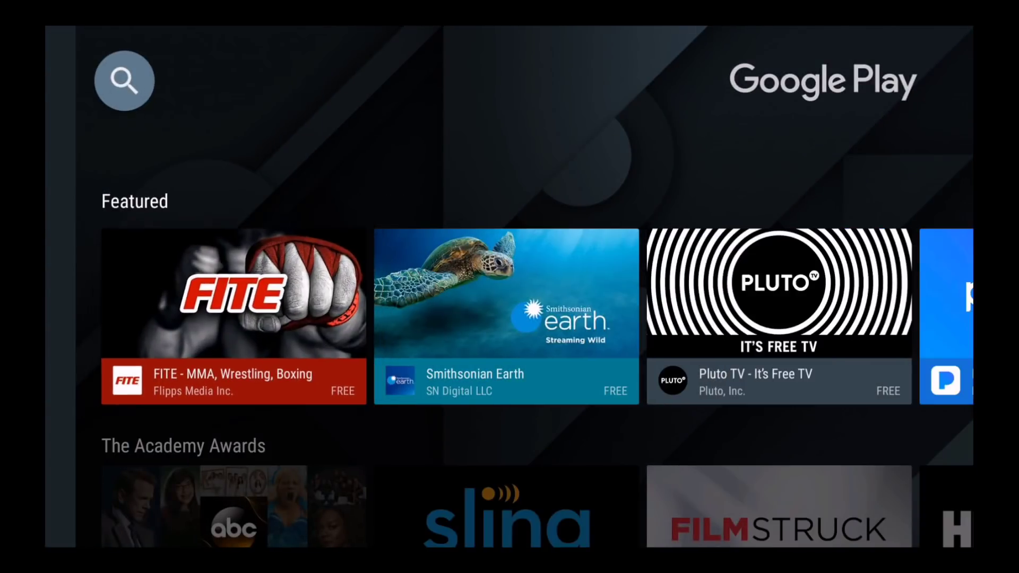
key("Return")
type("e")
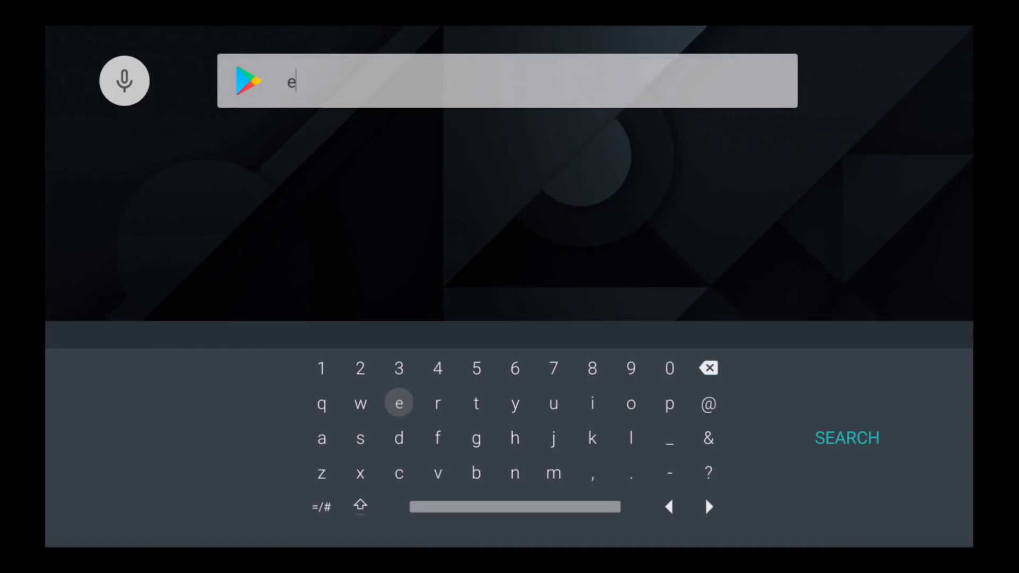
key("Down")
key("Left")
type("s")
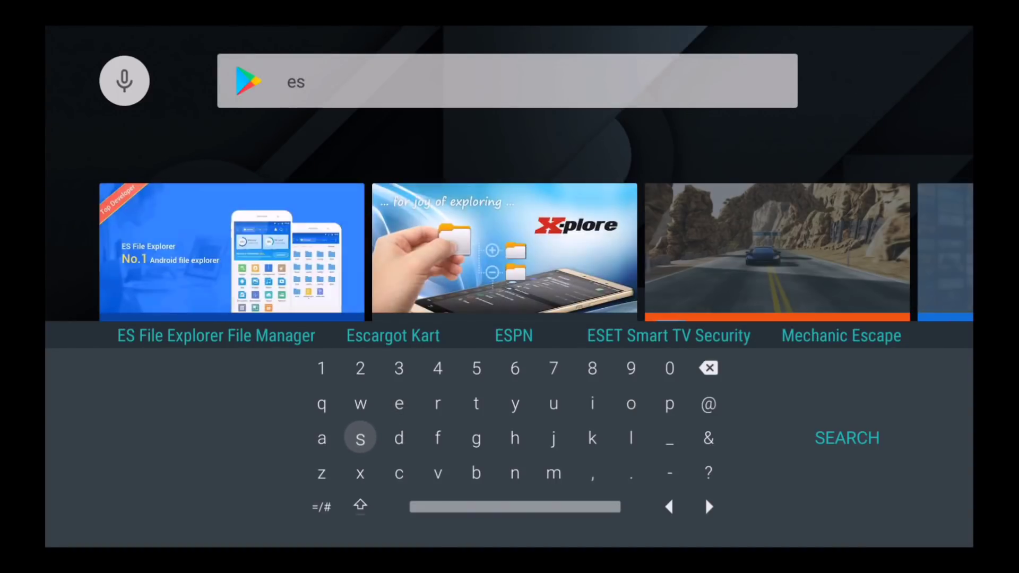
Open the store page of ES File Explorer File Manager from the search results
key("Up")
key("Up")
key("Up")
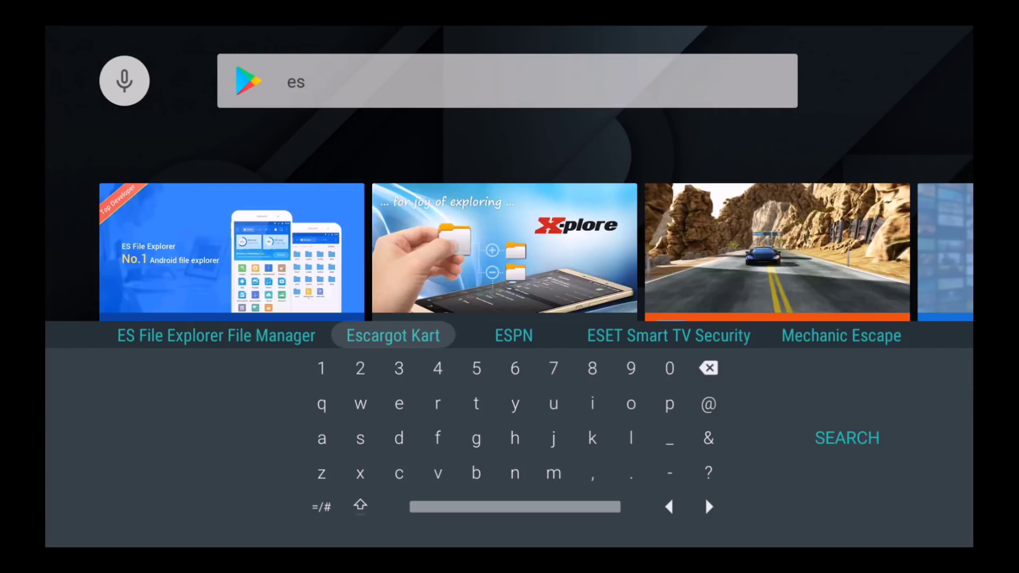
key("Up")
key("Down")
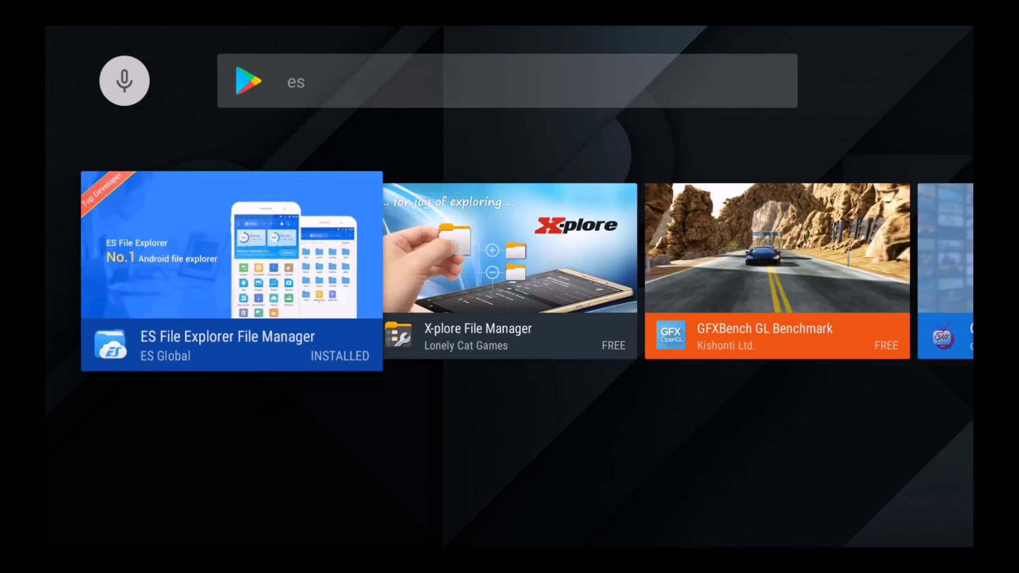
key("Return")
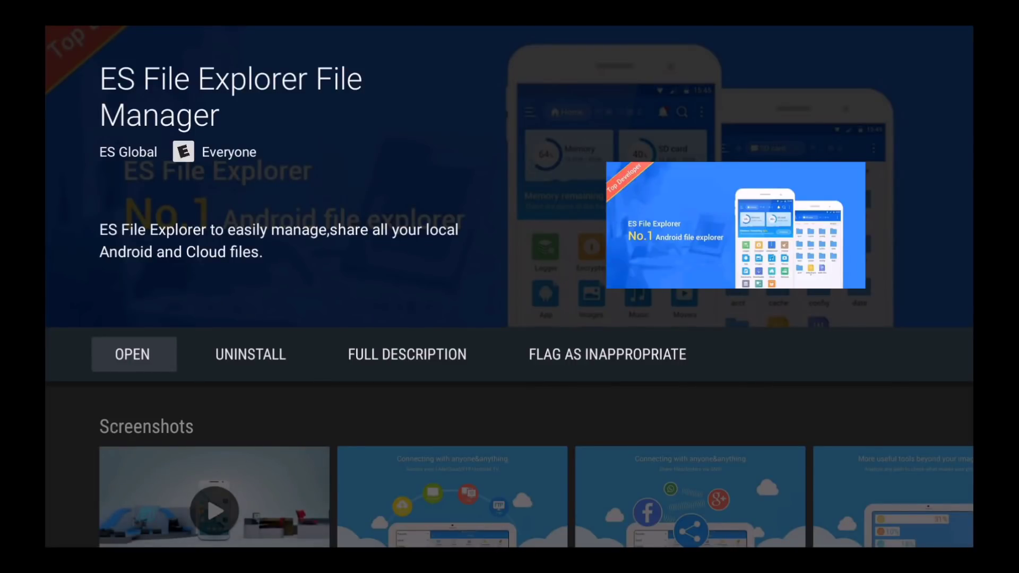
key("Right")
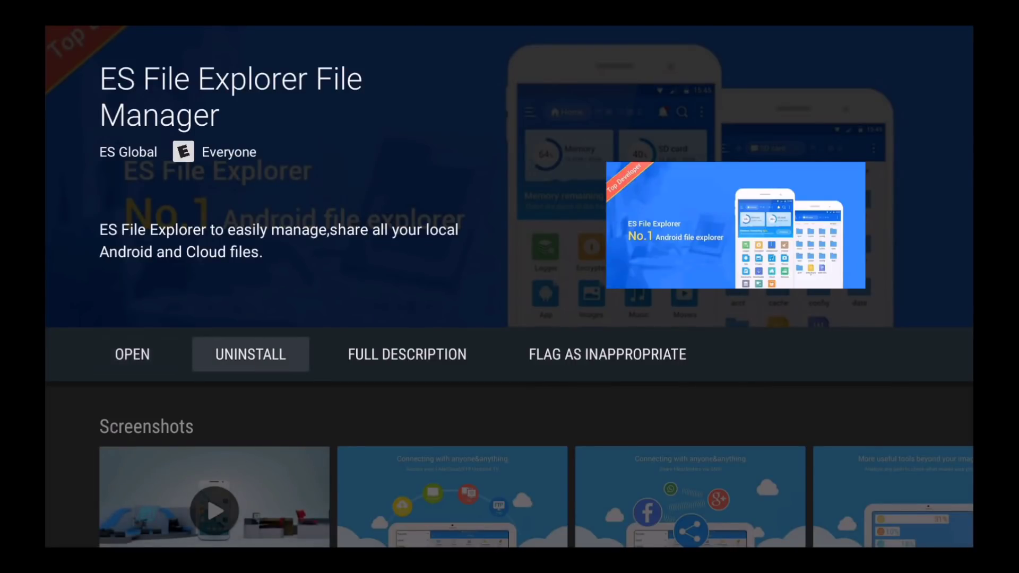
key("Right")
key("Left")
key("Left")
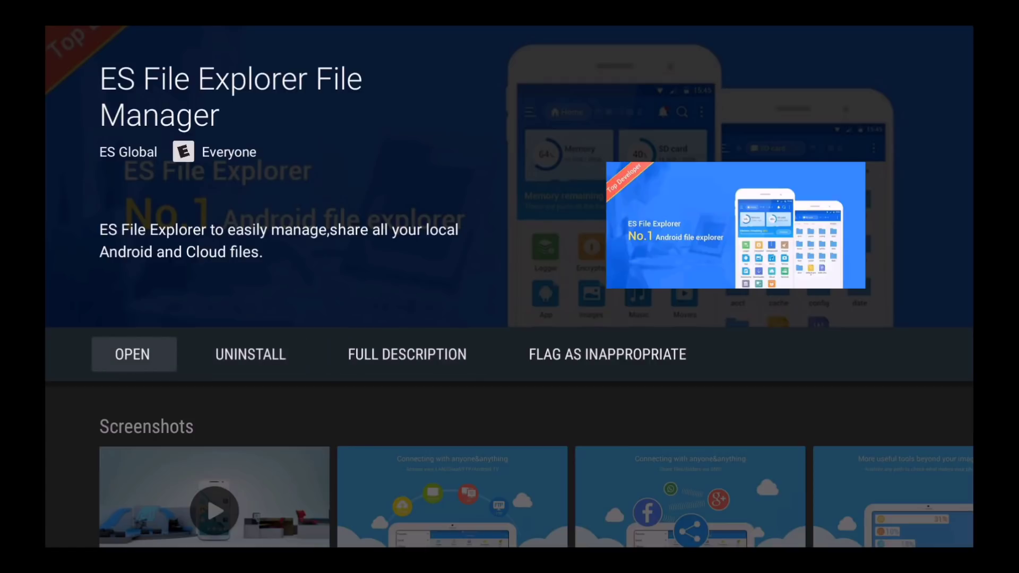
Return from the app page and search the Play Store for "sideload"
key("Escape")
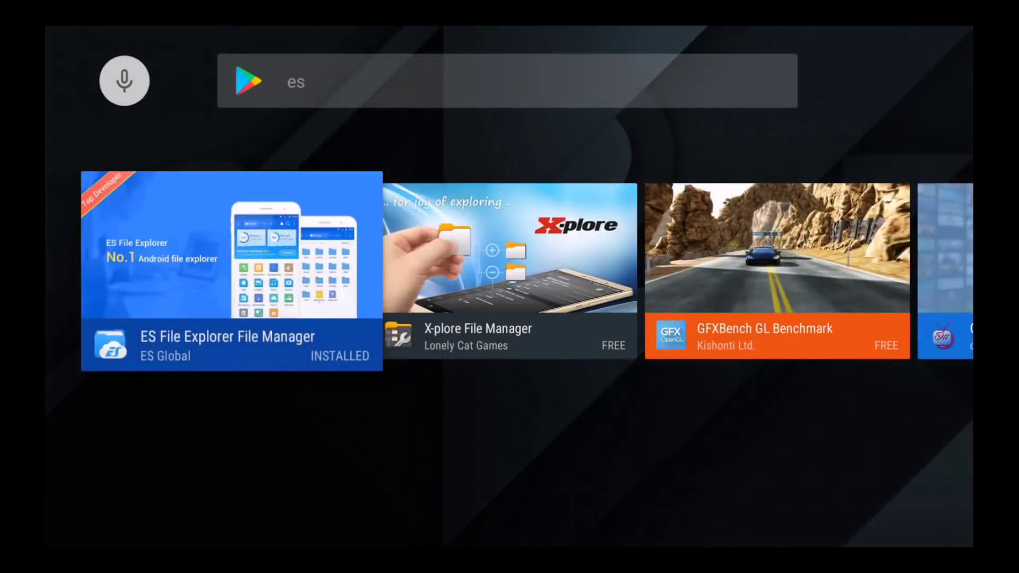
key("Escape")
type("si")
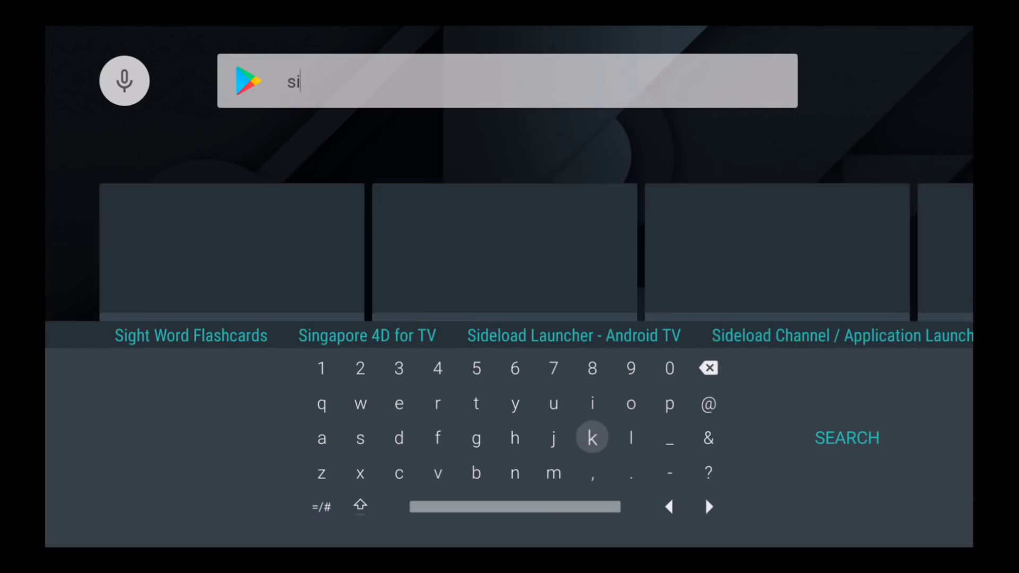
type("delo")
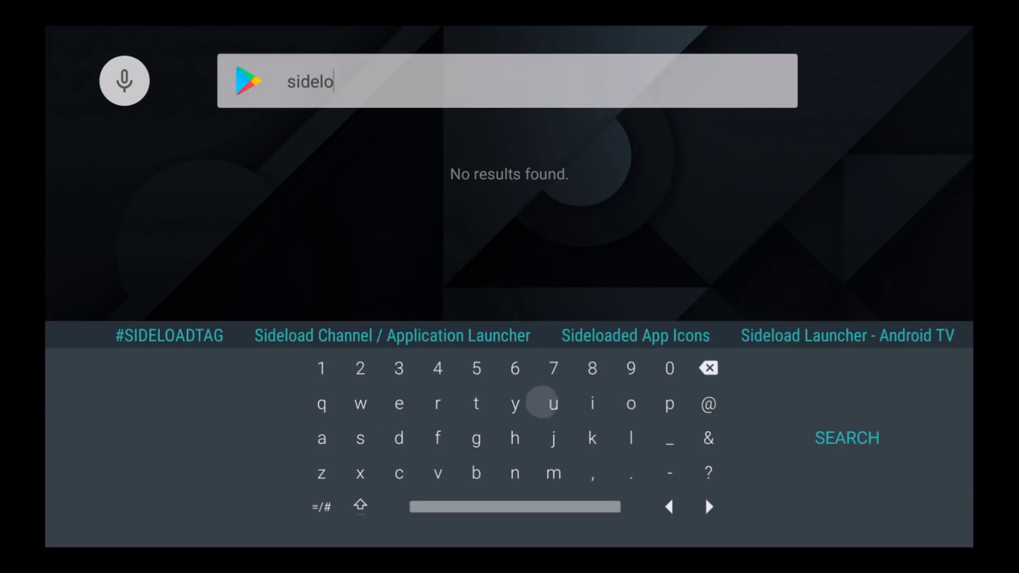
type("ad")
Open the store page of Sideload Launcher - Android TV from the search results
key("Up")
key("Up")
key("Up")
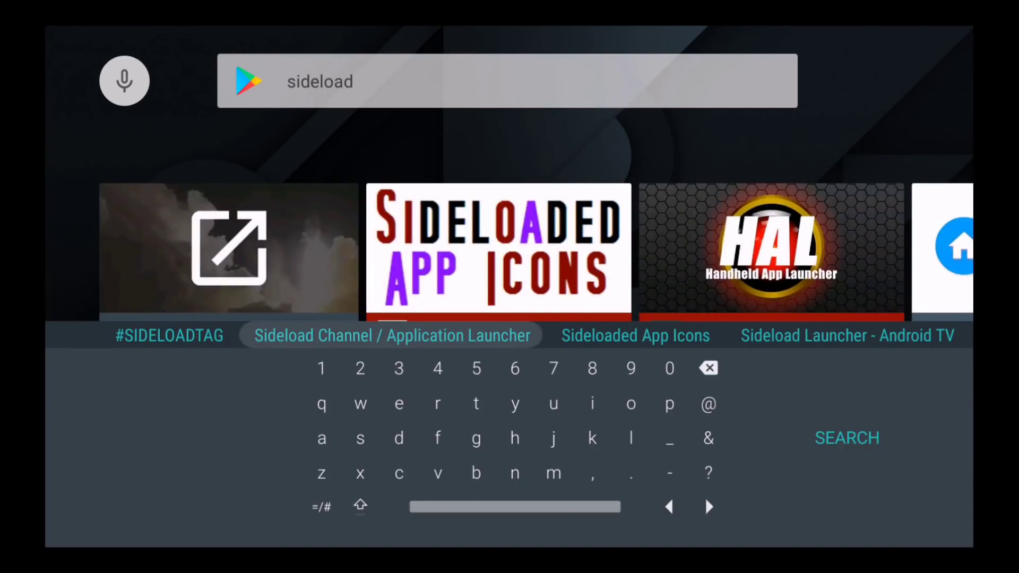
key("Up")
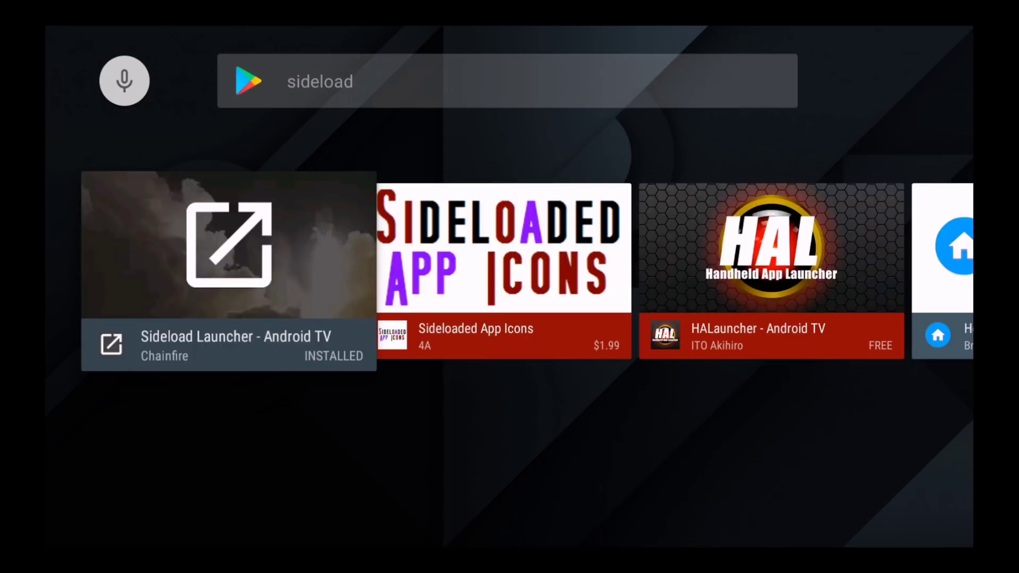
key("Return")
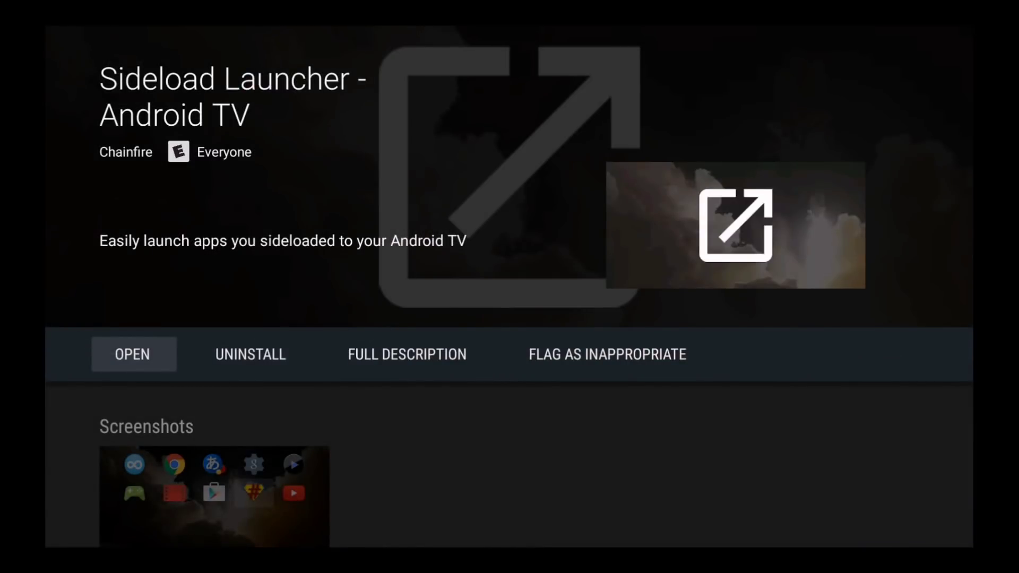
key("Right")
key("Right")
key("Right")
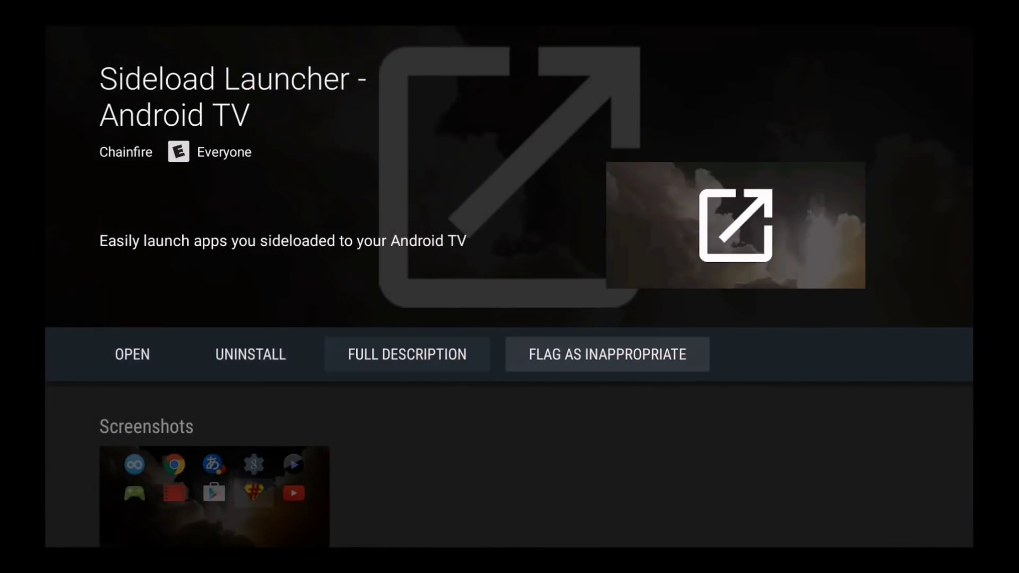
key("Left")
key("Left")
key("Left")
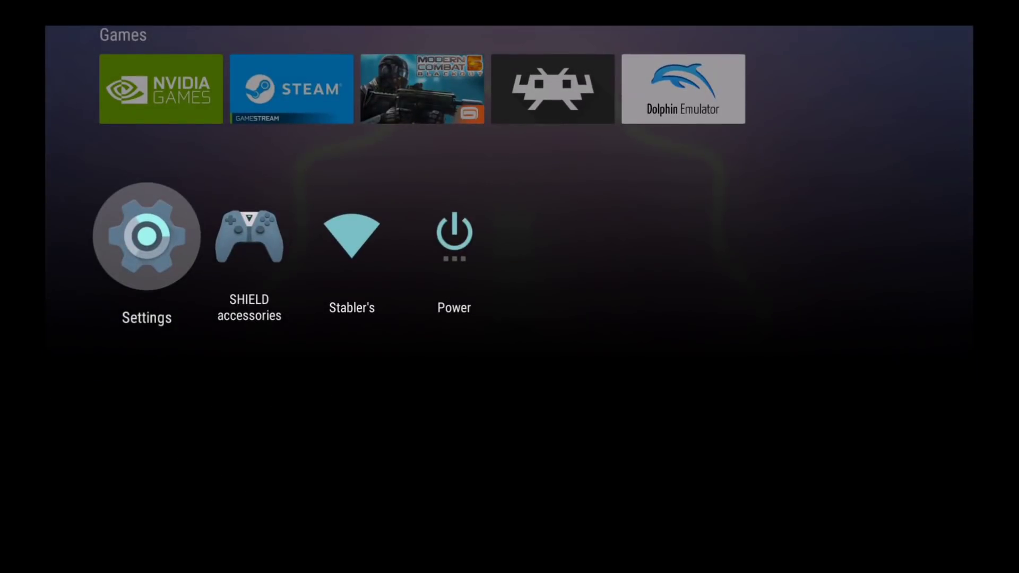
Open the Security & restrictions page in the device settings
key("Return")
key("Down")
key("Down")
key("Down")
key("Down")
key("Down")
key("Down")
key("Down")
key("Down")
key("Down")
key("Down")
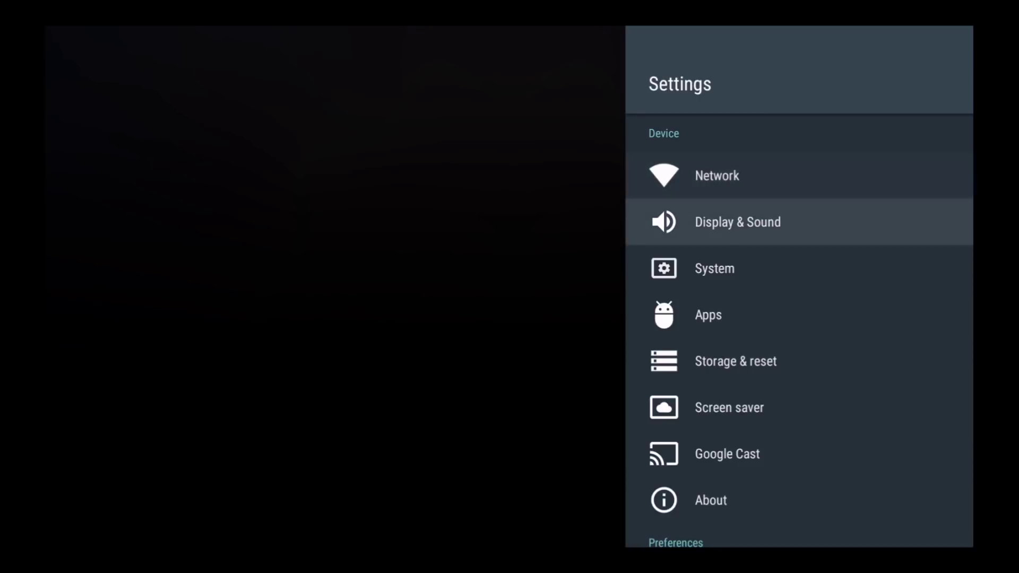
key("Down")
key("Down")
key("Down")
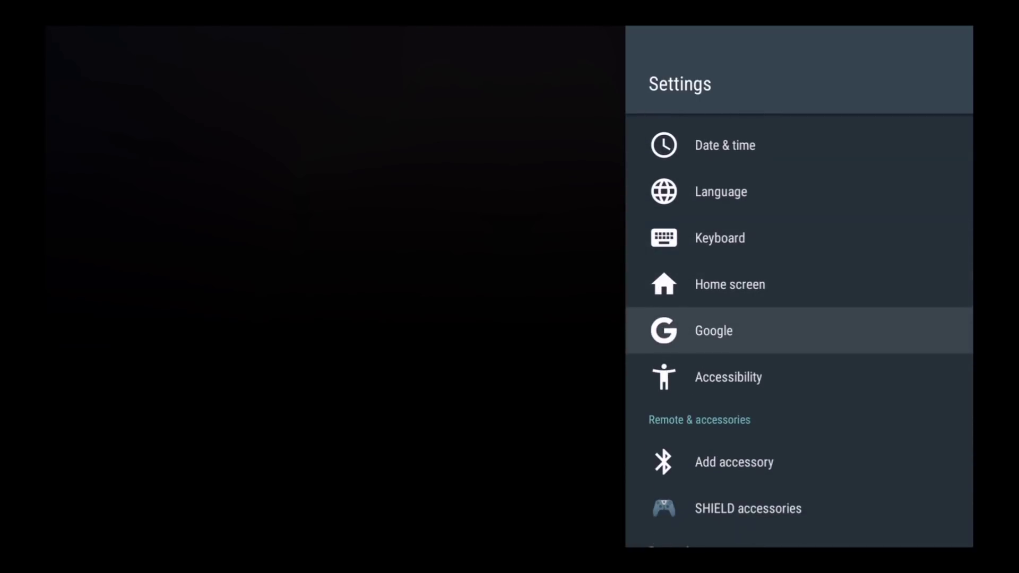
key("Down")
key("Down")
key("Down")
key("Down")
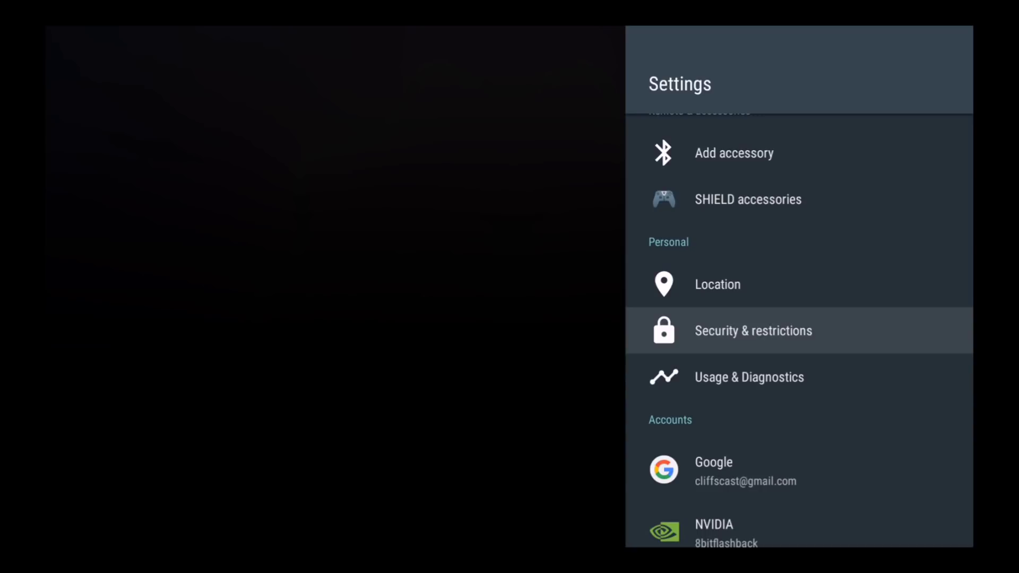
key("Return")
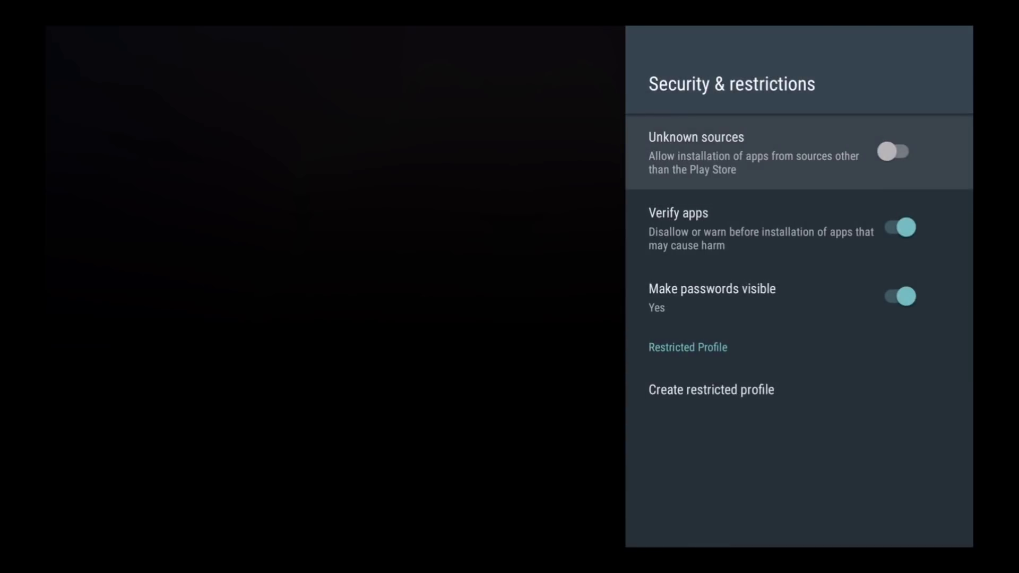
Allow installation of apps from unknown sources, accept the warning and leave the settings
key("Return")
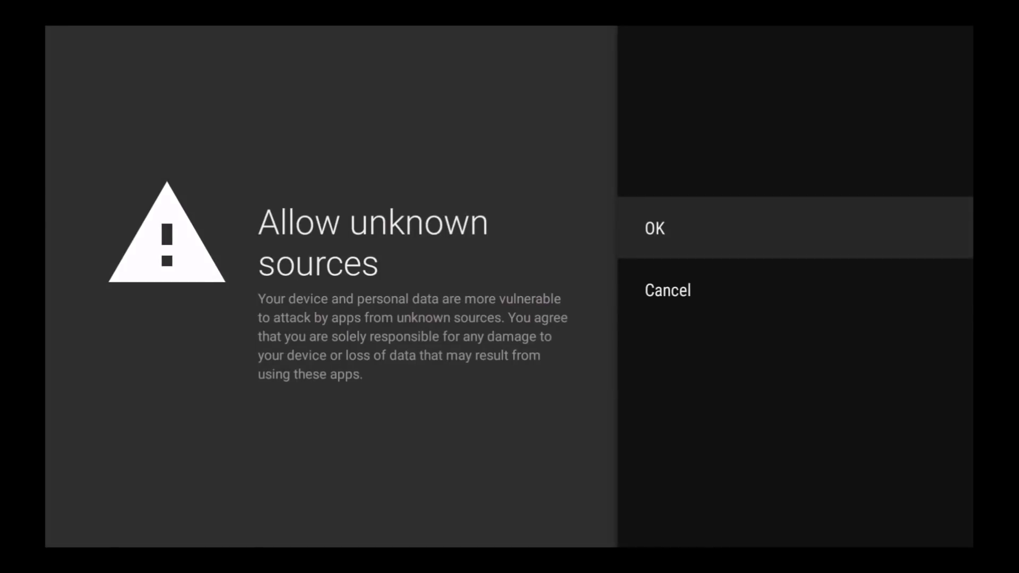
key("Return")
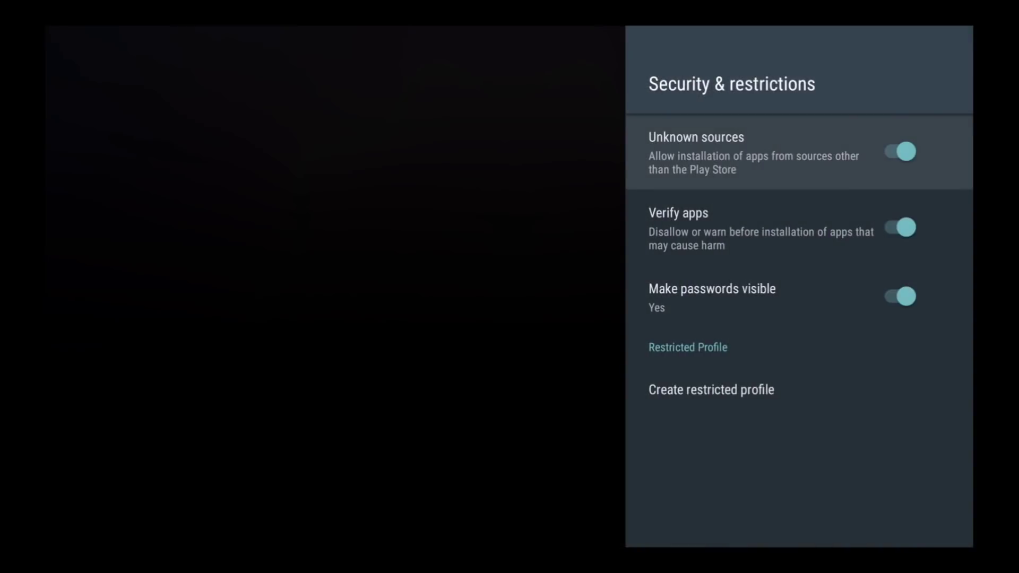
key("Escape")
key("Escape")
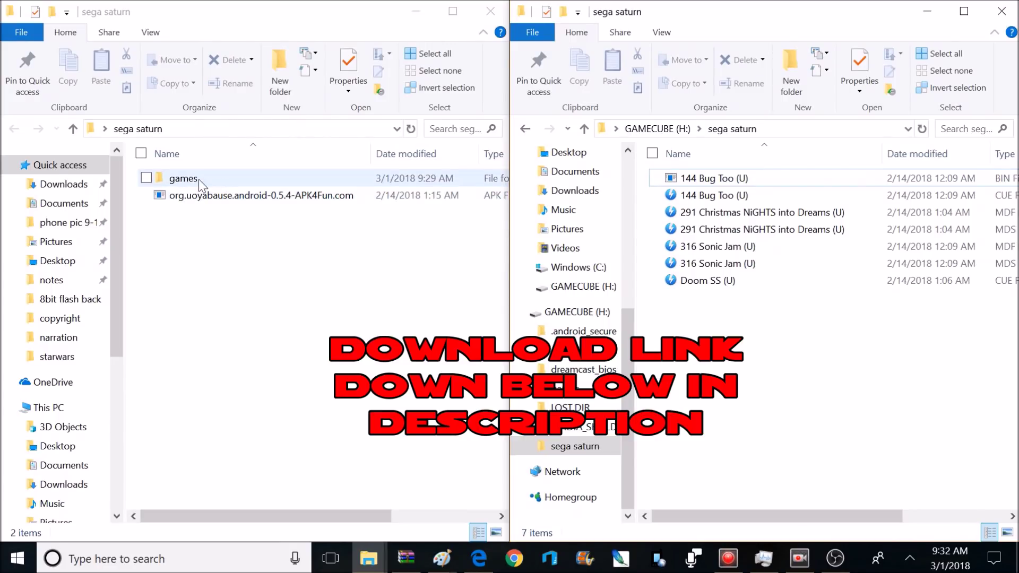
In File Explorer on the PC, open the local games folder and examine the file types in the GAMECUBE drive's sega saturn folder
double_click(183, 178)
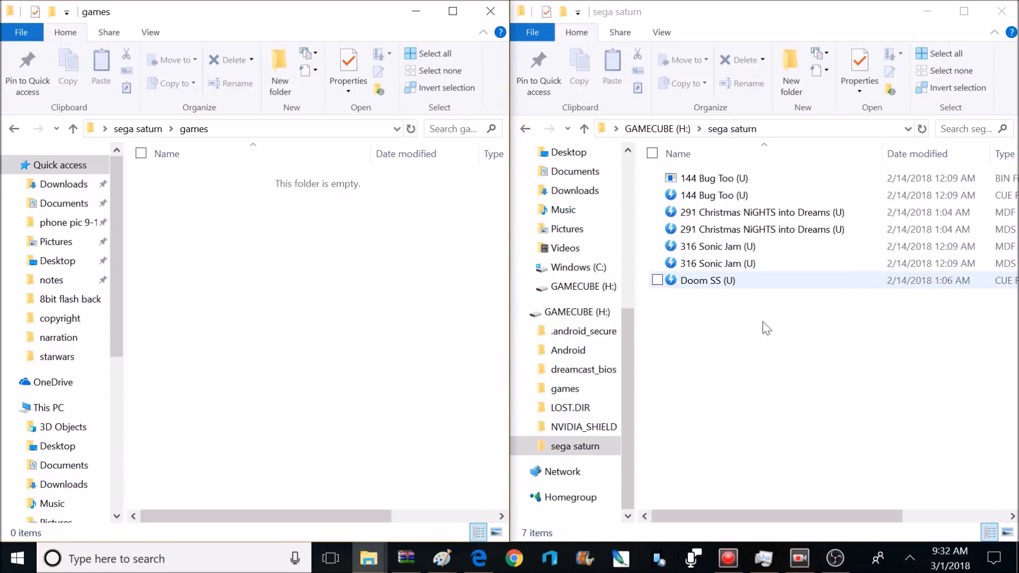
left_click_drag(771, 518, 820, 527)
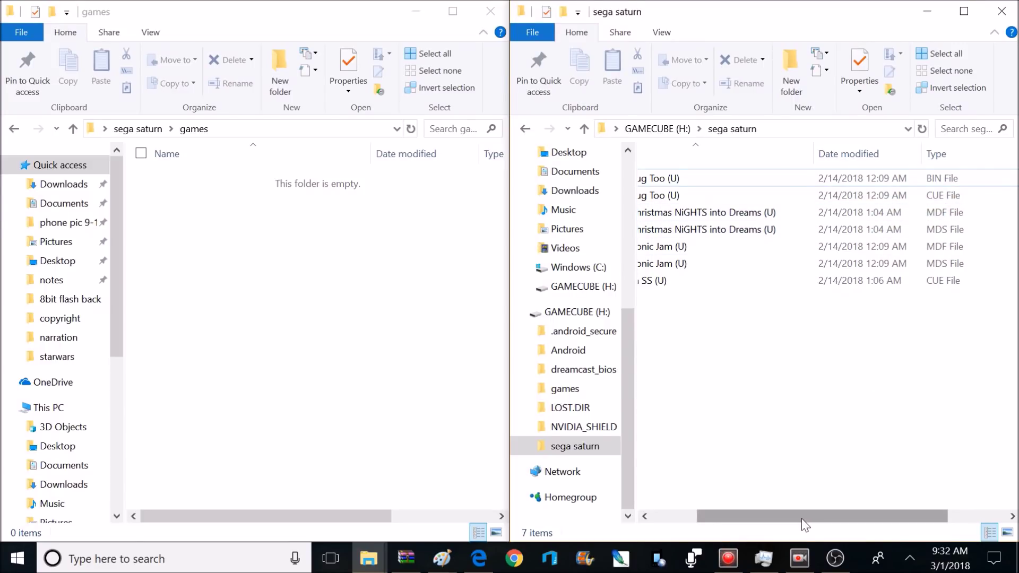
left_click_drag(801, 518, 759, 524)
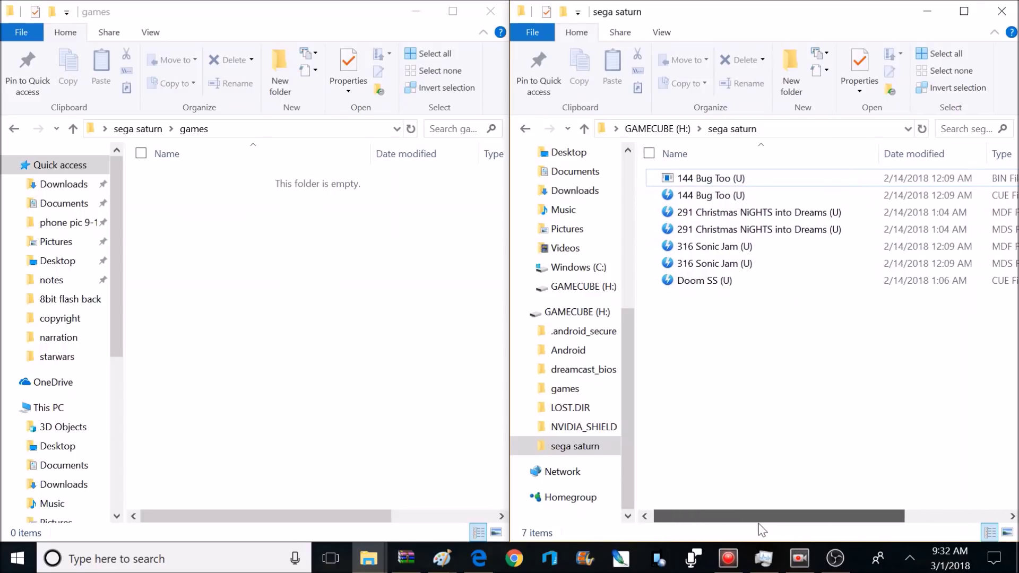
Copy the 316 Sonic Jam (U) and 144 Bug Too (U) file pairs from the GAMECUBE drive into the local games folder
left_click(654, 263)
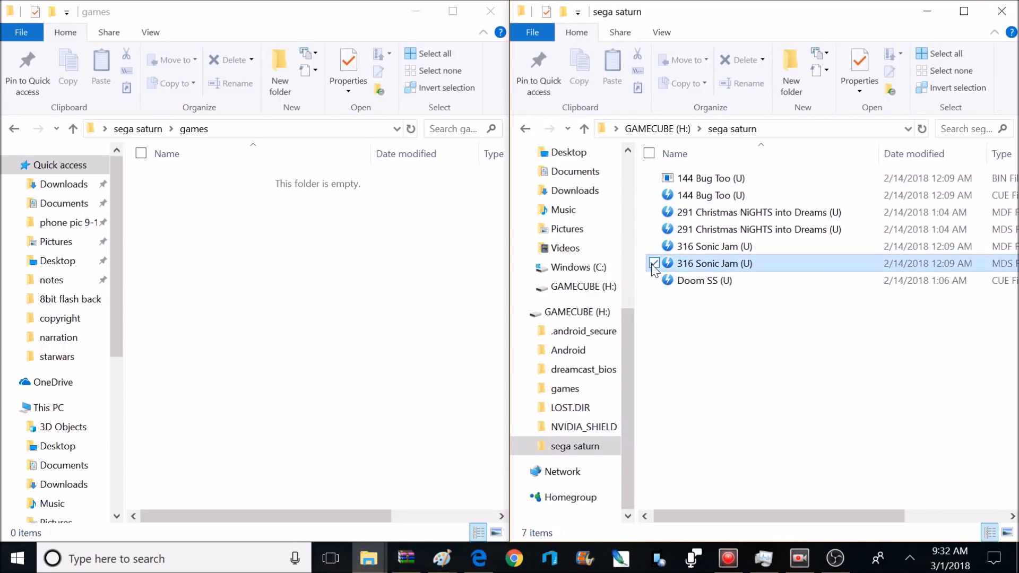
left_click(779, 250, "ctrl")
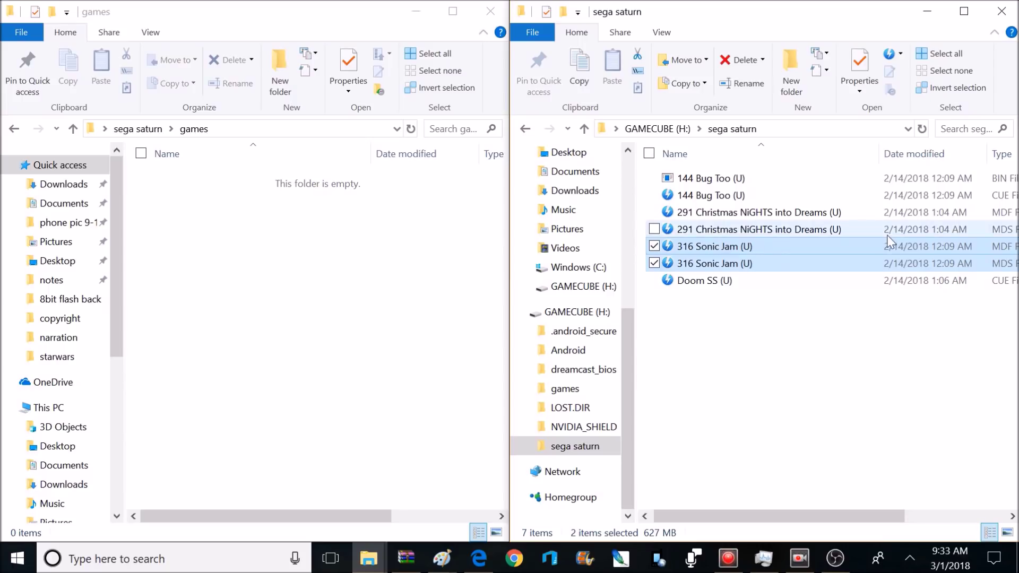
left_click_drag(750, 257, 243, 281)
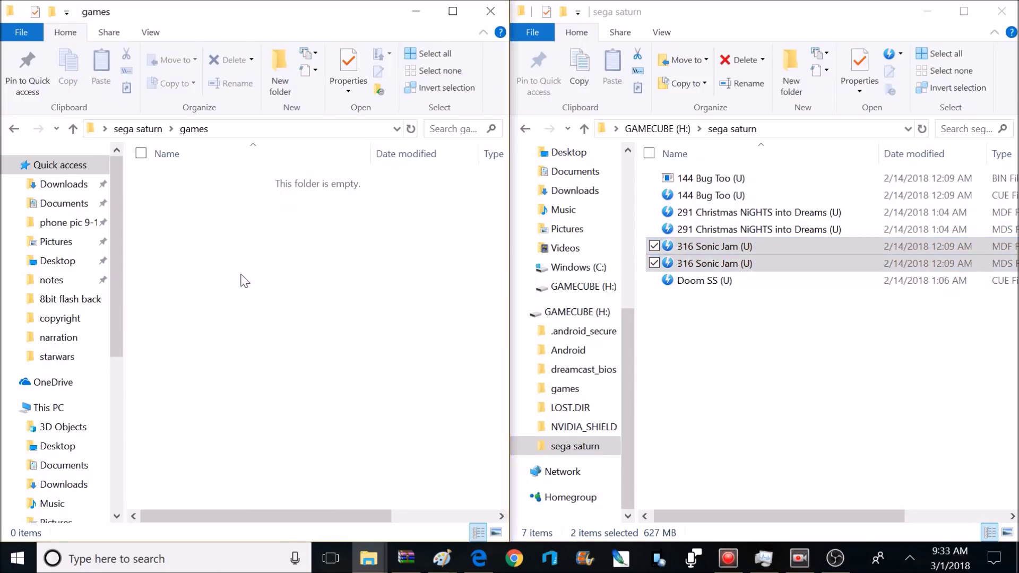
left_click_drag(641, 191, 198, 305)
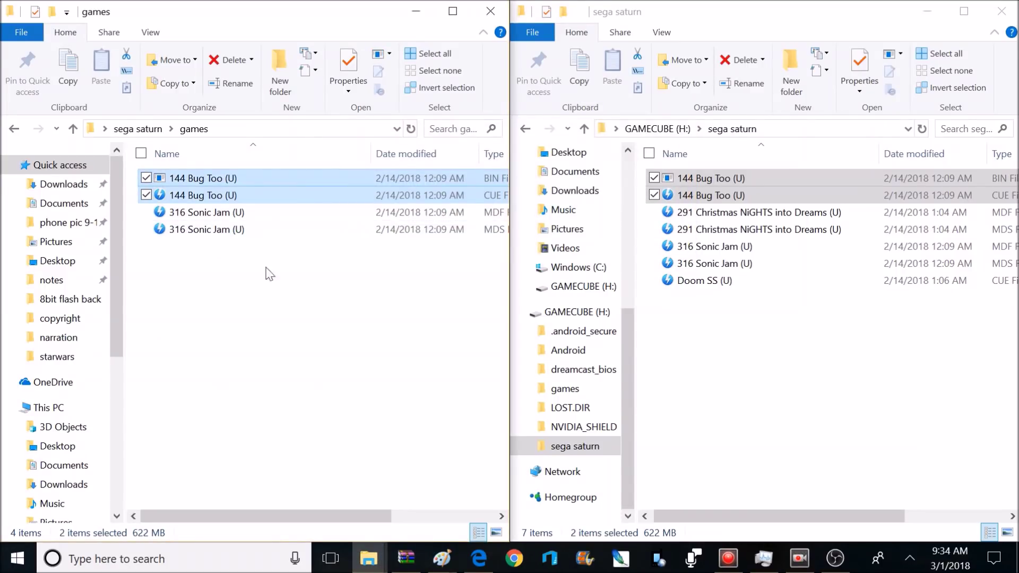
left_click(248, 310)
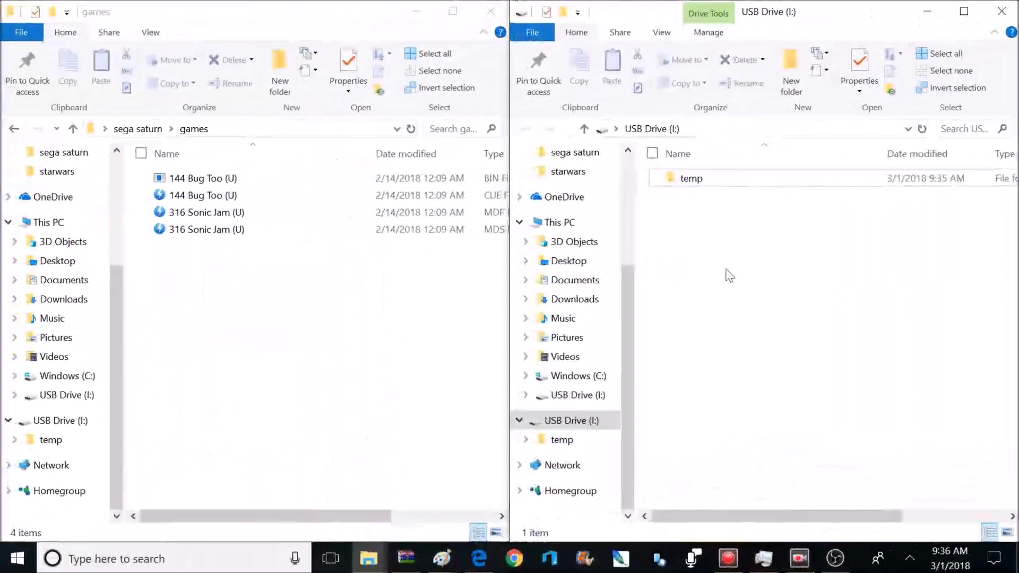
Check the file system and free space in the properties of USB Drive (I:)
right_click(767, 278)
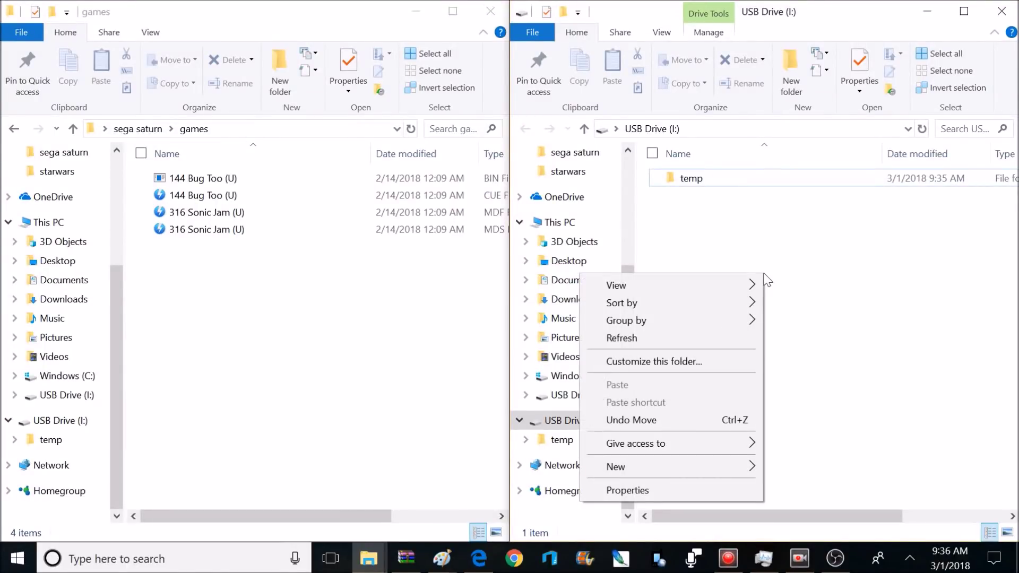
left_click(651, 485)
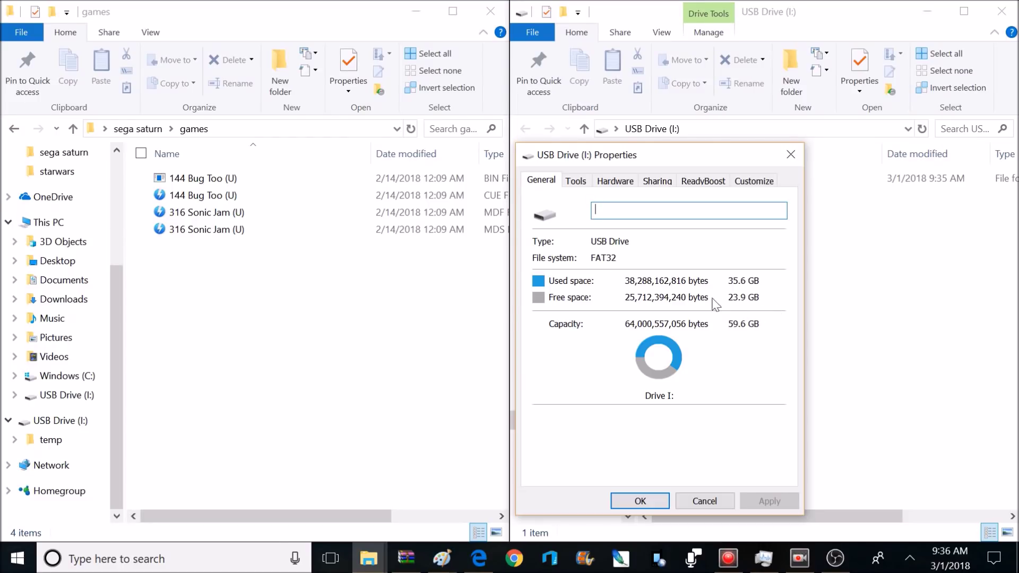
left_click(654, 502)
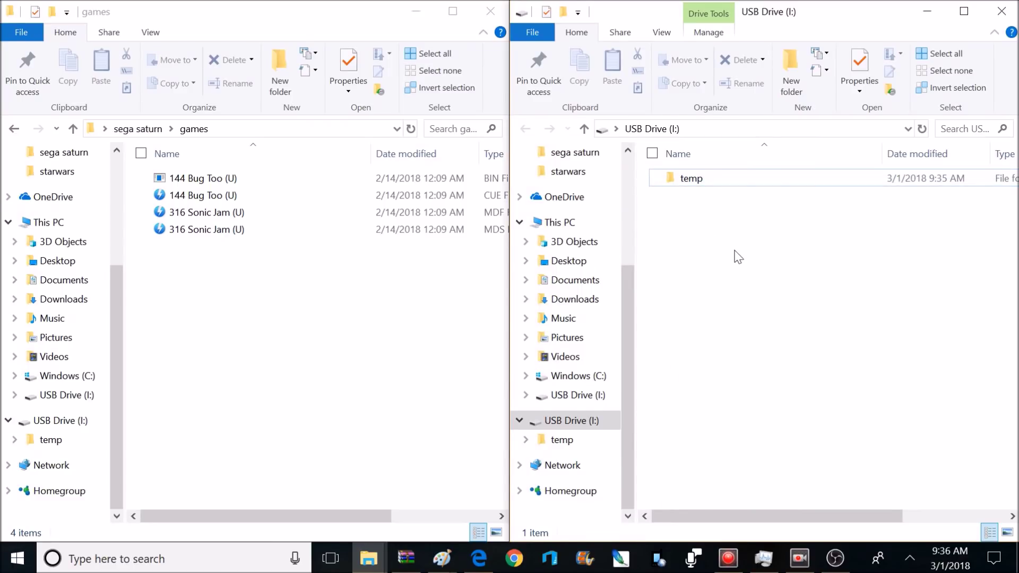
Copy the games folder and the org.uoyabause.android-0.5.4 APK from the local sega saturn folder to USB Drive (I:)
left_click(77, 131)
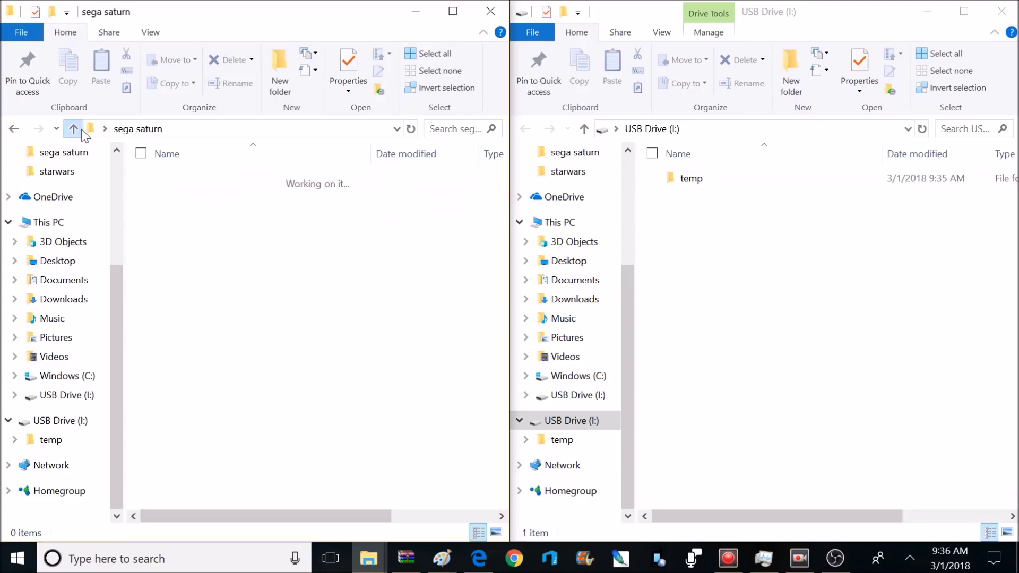
left_click(146, 233)
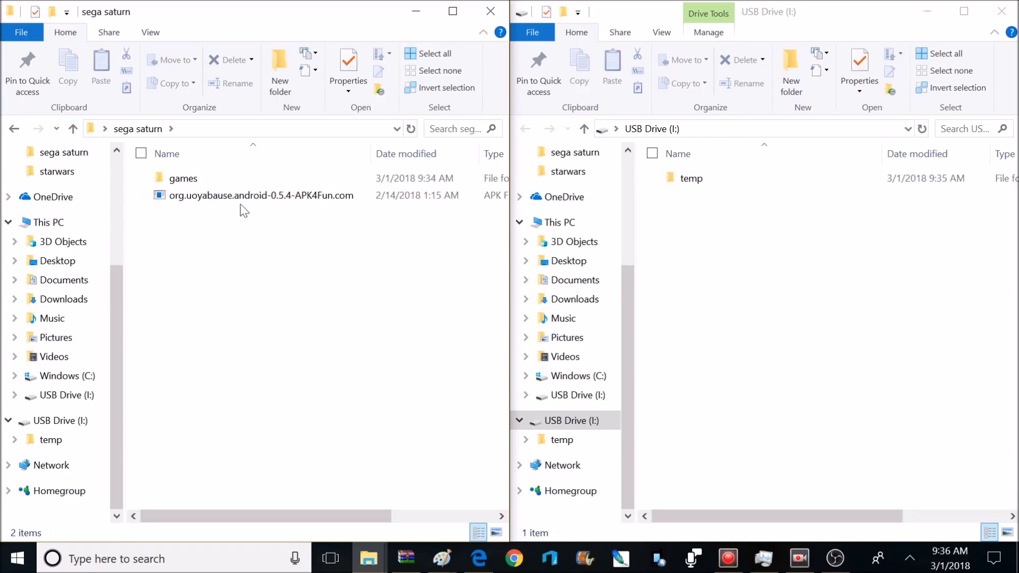
left_click_drag(196, 235, 704, 281)
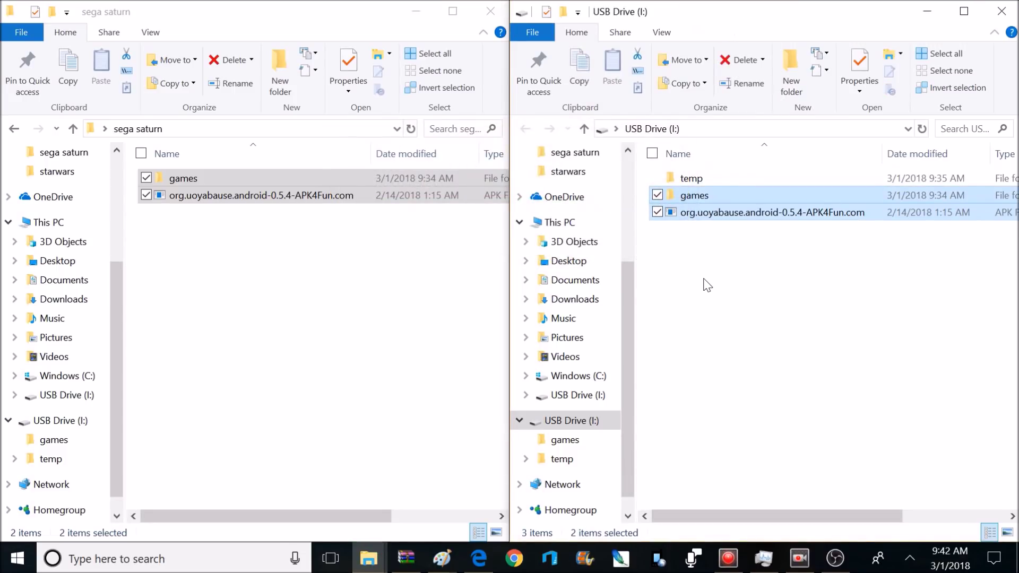
left_click(778, 284)
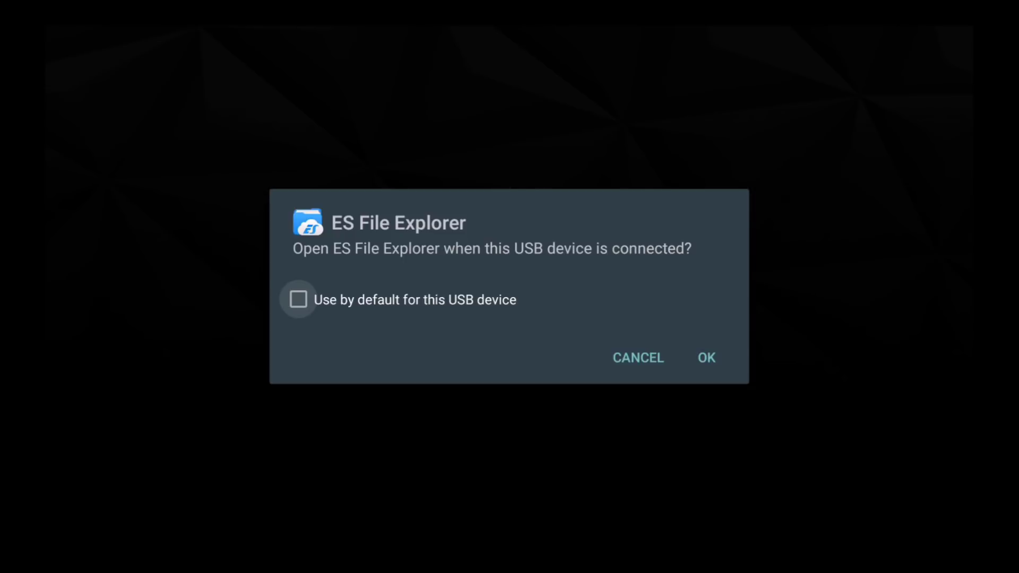
On the Shield TV, decline the prompt to open ES File Explorer for the connected USB device
key("Down")
key("Left")
key("Return")
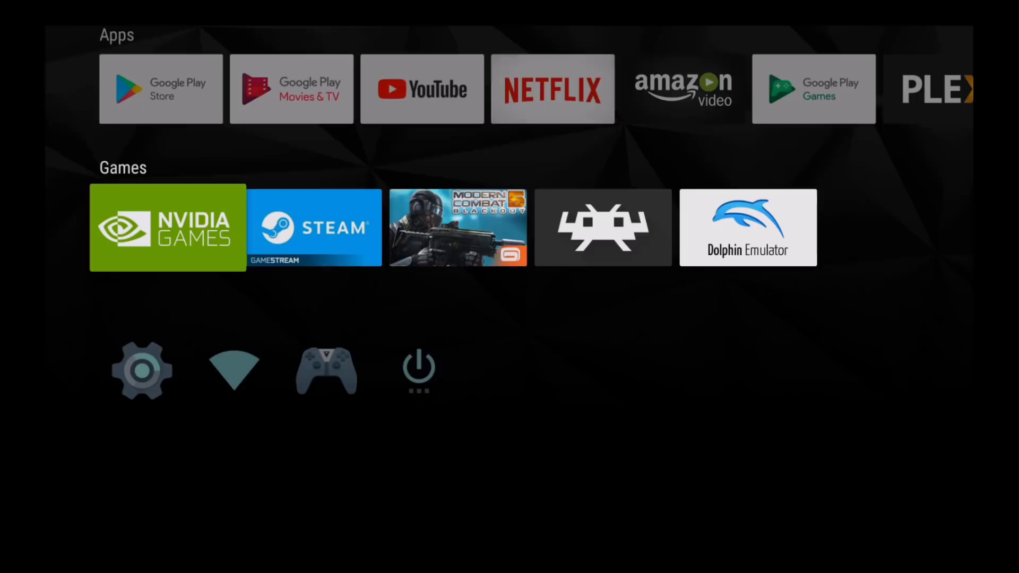
Open ES File Explorer from the Apps row of the Shield home screen
key("Up")
key("Right")
key("Right")
key("Right")
key("Right")
key("Right")
key("Right")
key("Right")
key("Right")
key("Right")
key("Right")
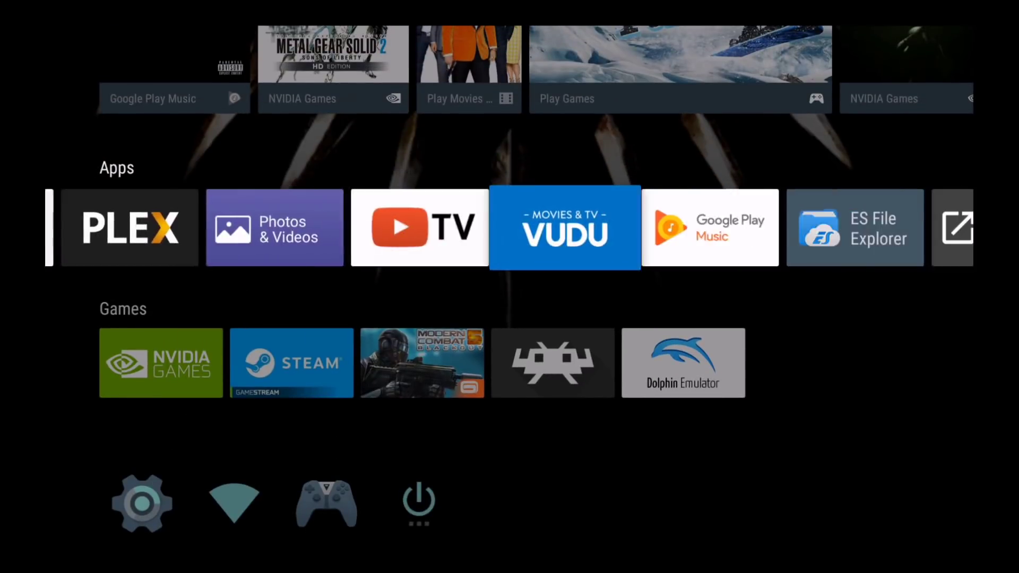
key("Right")
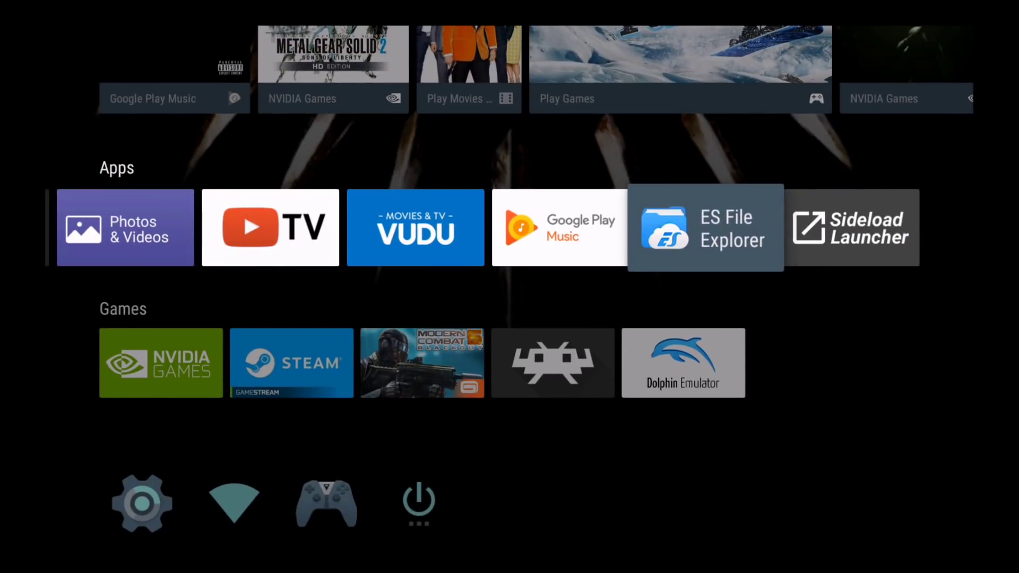
key("Left")
key("Right")
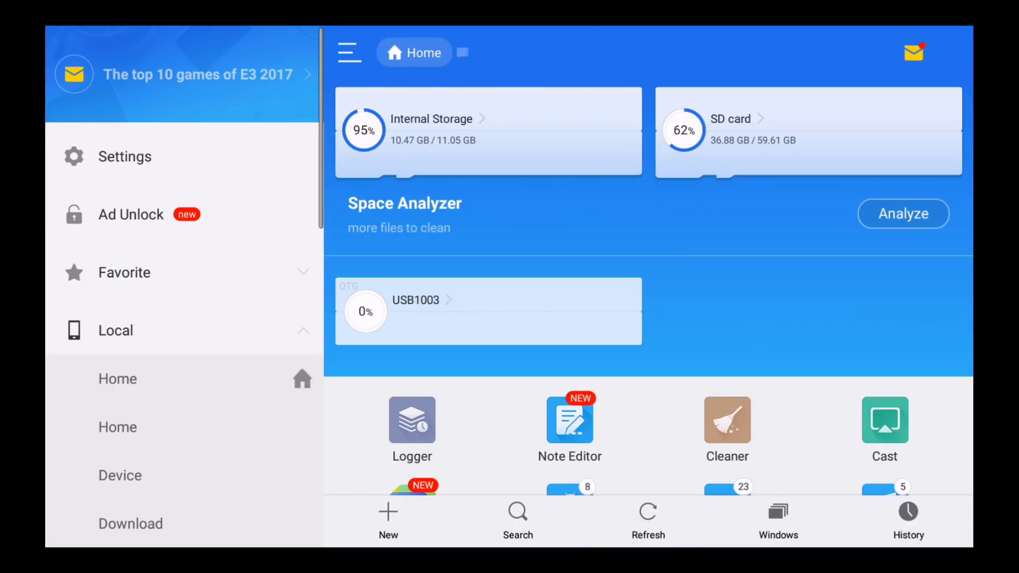
Open the USB1003 drive, allow access to the USB device and enter its UsbStorage folder
key("Down")
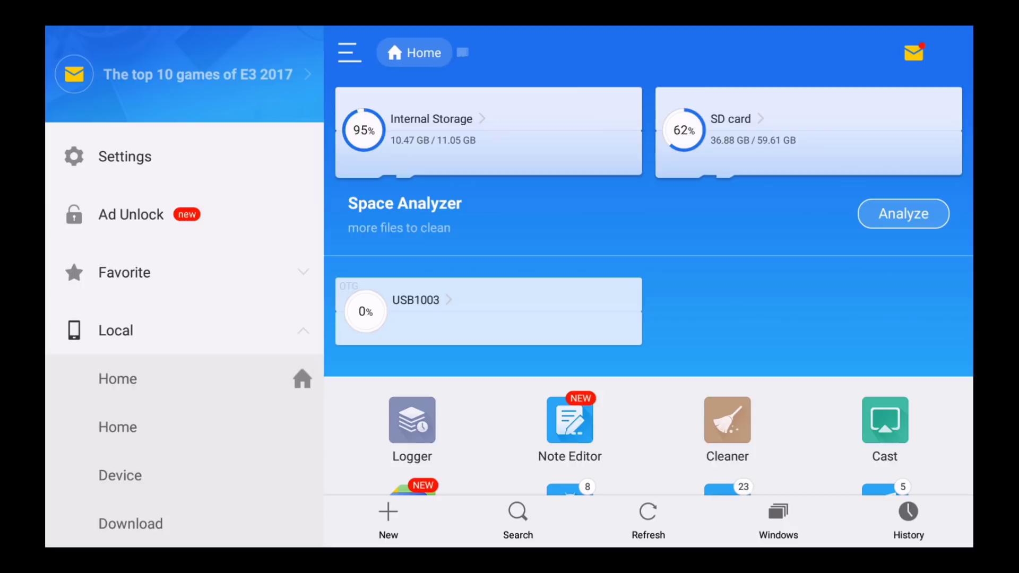
key("Return")
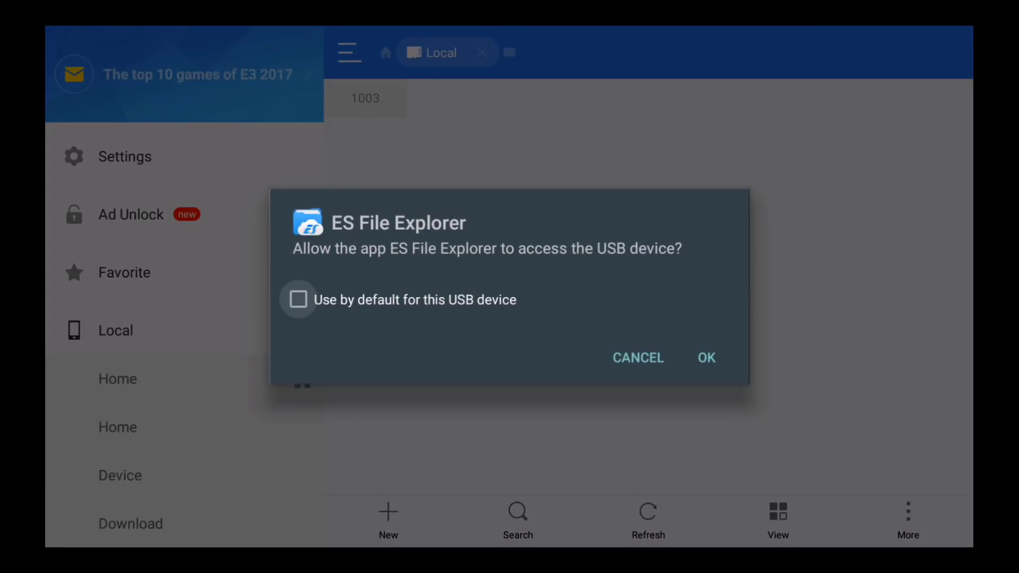
key("Down")
key("Return")
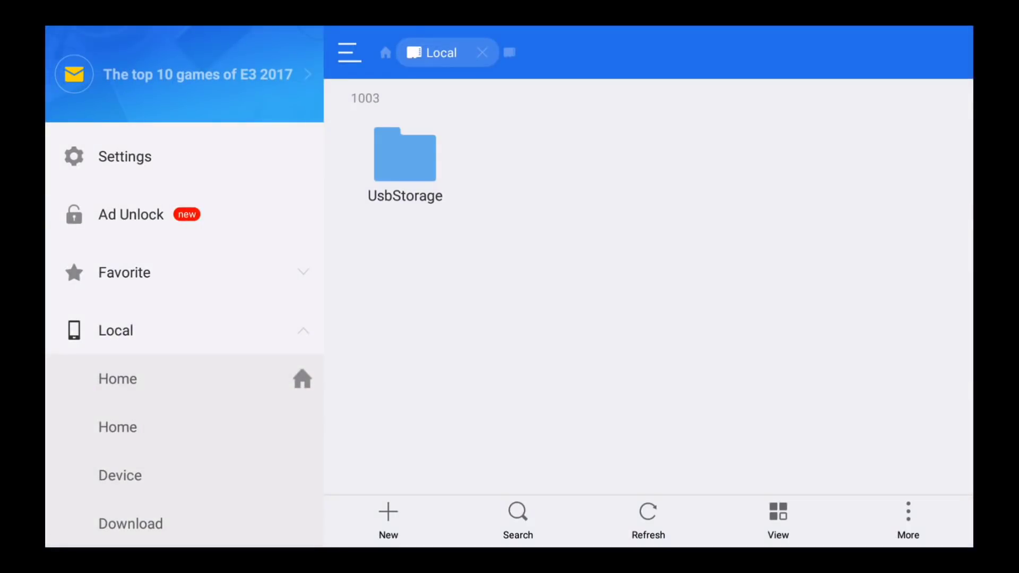
key("Down")
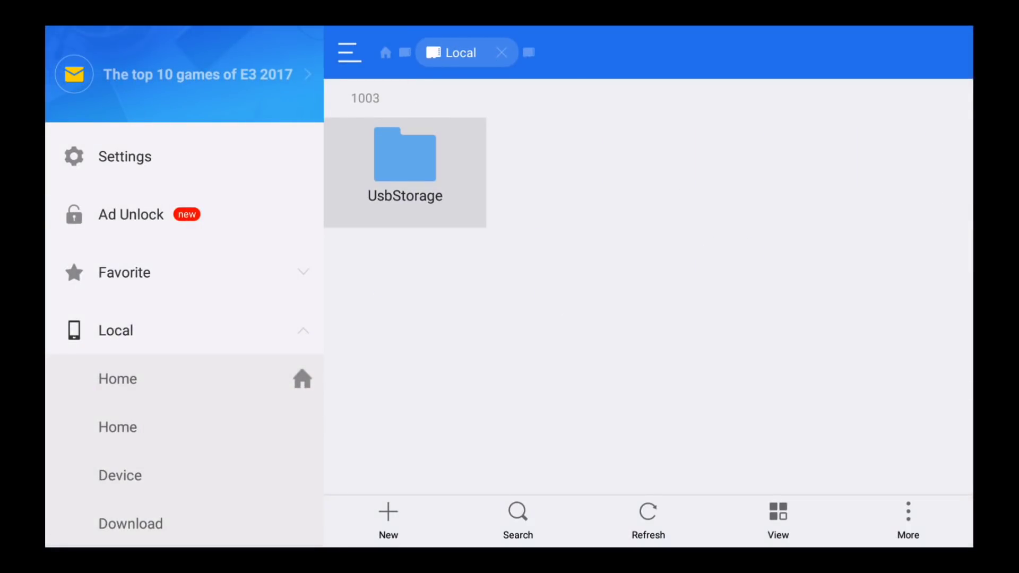
key("Return")
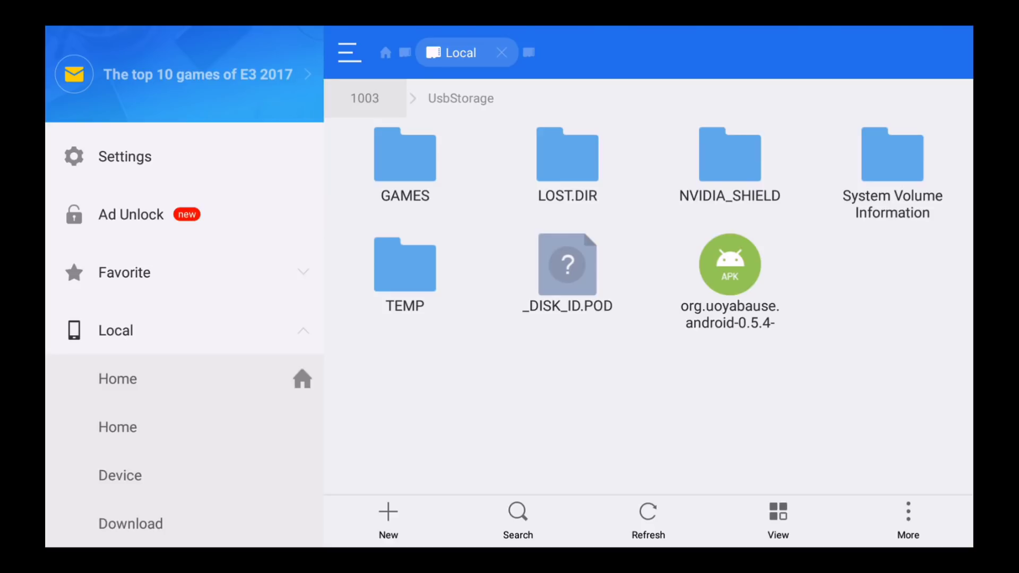
Install uoYabause from the org.uoyabause.android-0.5.4 APK on the USB drive
key("Down")
key("Down")
key("Right")
key("Right")
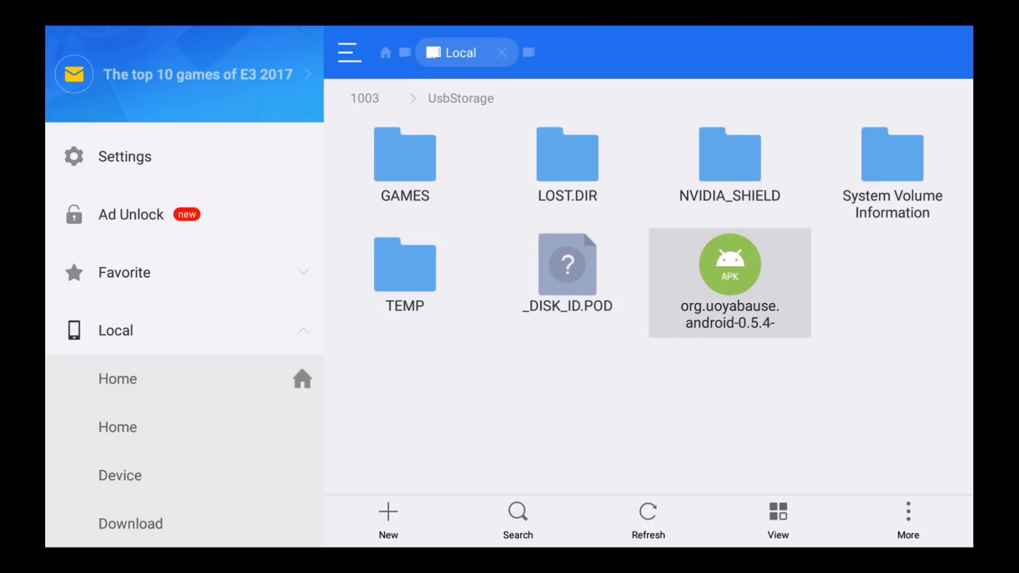
key("Return")
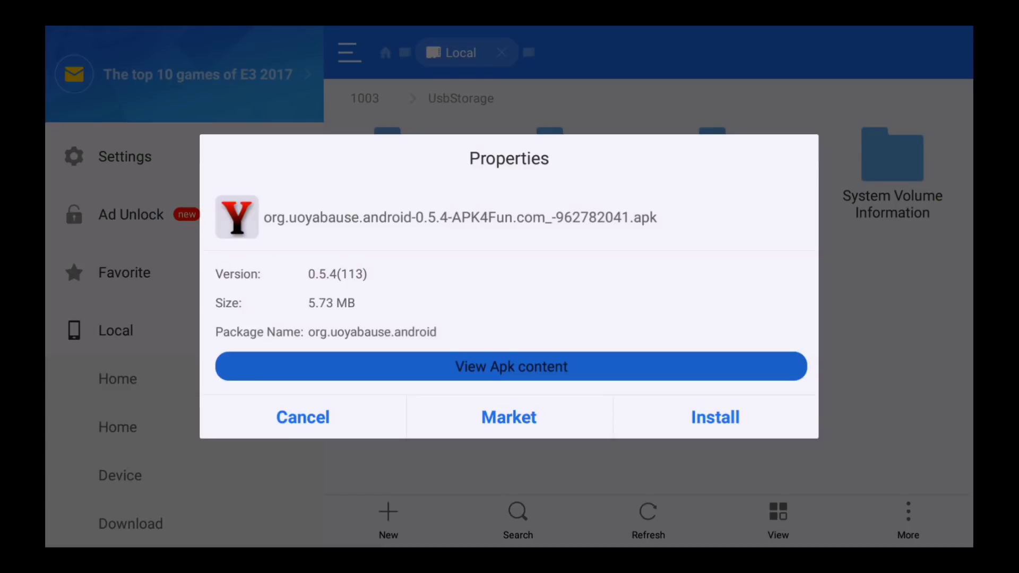
key("Down")
key("Right")
key("Return")
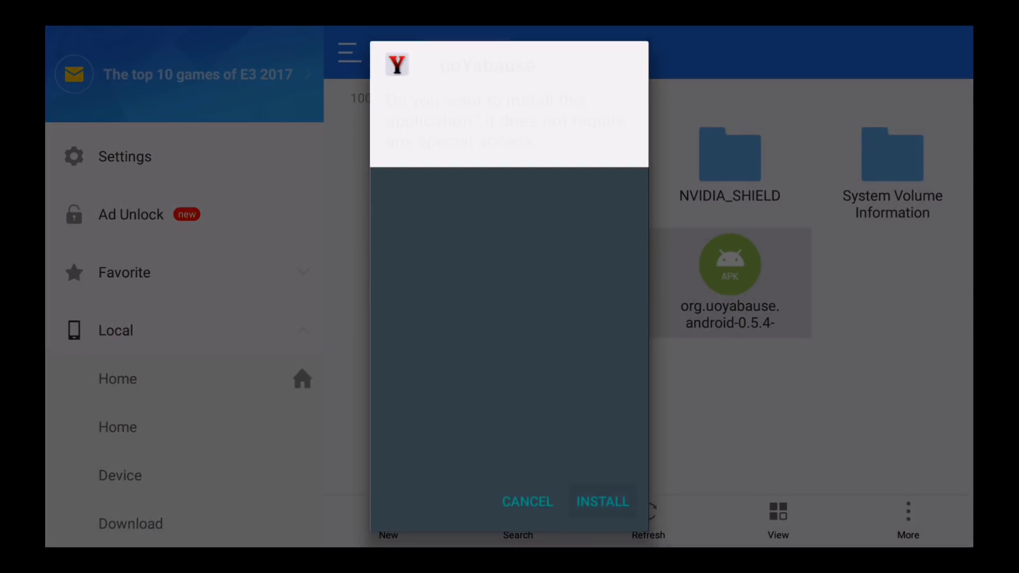
key("Return")
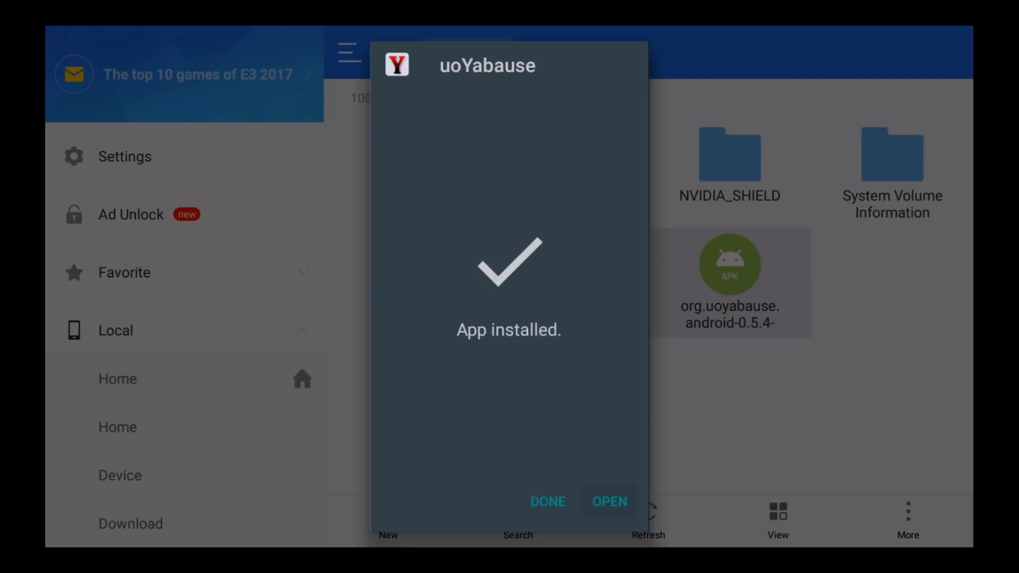
Close the installer and exit ES File Explorer to the Shield home screen
key("Escape")
key("Escape")
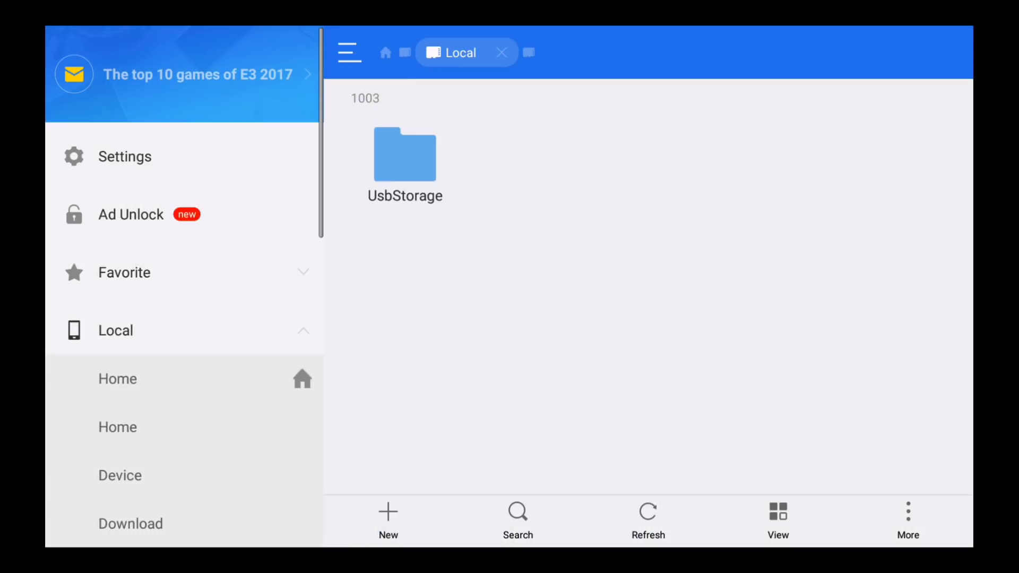
key("Escape")
key("Escape")
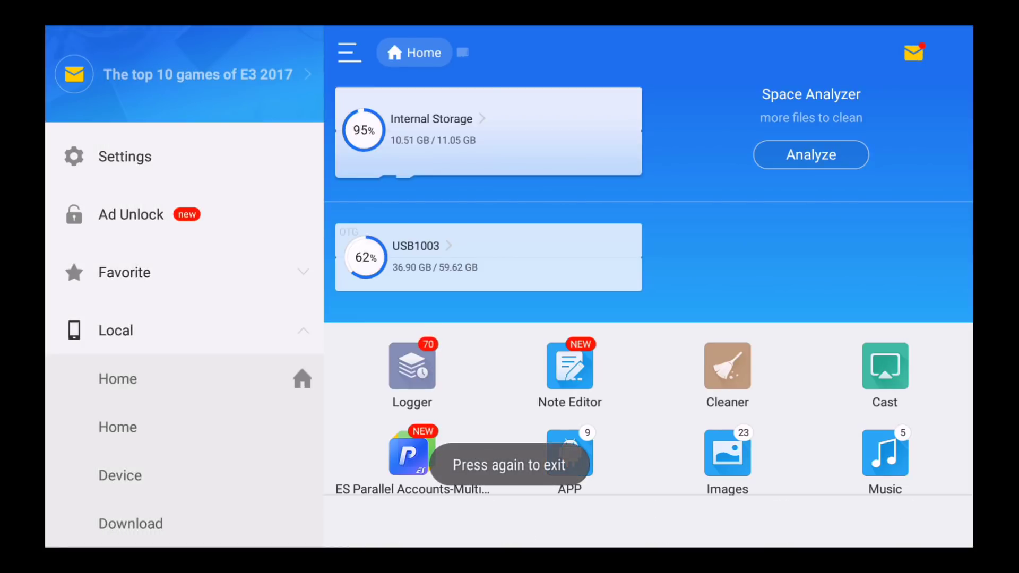
key("Escape")
Locate the uoYabause tile in the home screen's Games row
key("Down")
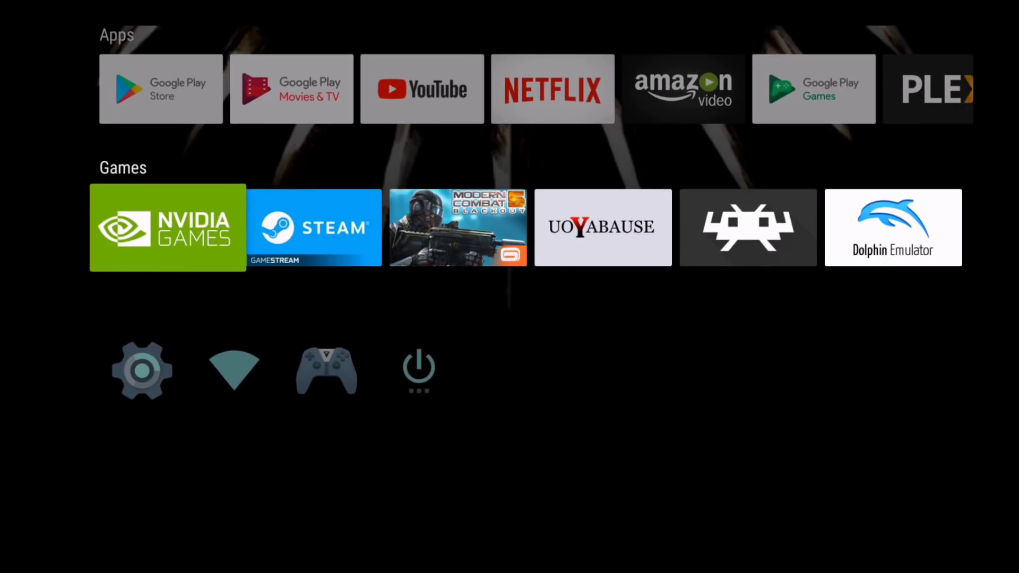
key("Right")
key("Right")
key("Right")
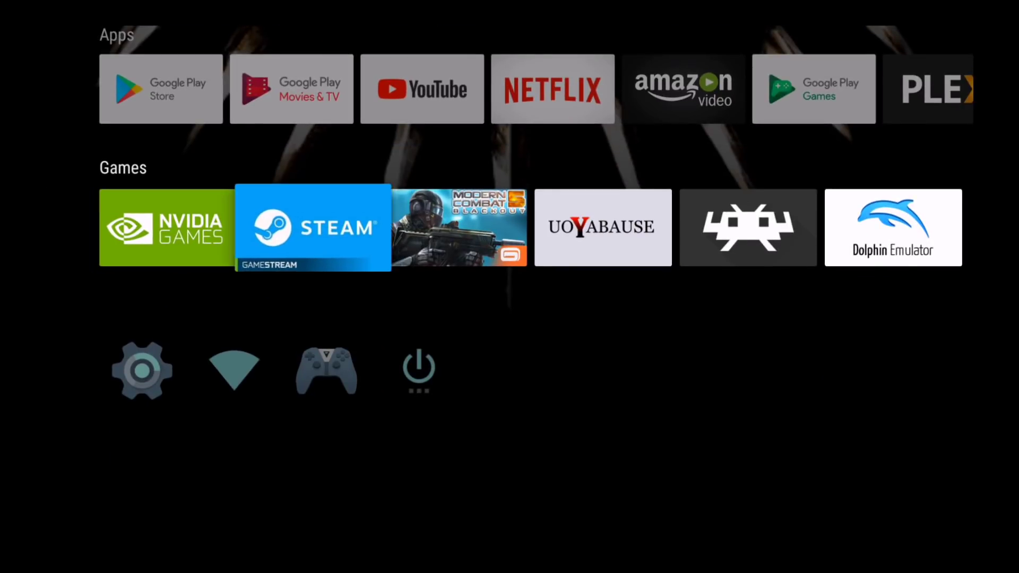
key("Right")
key("Right")
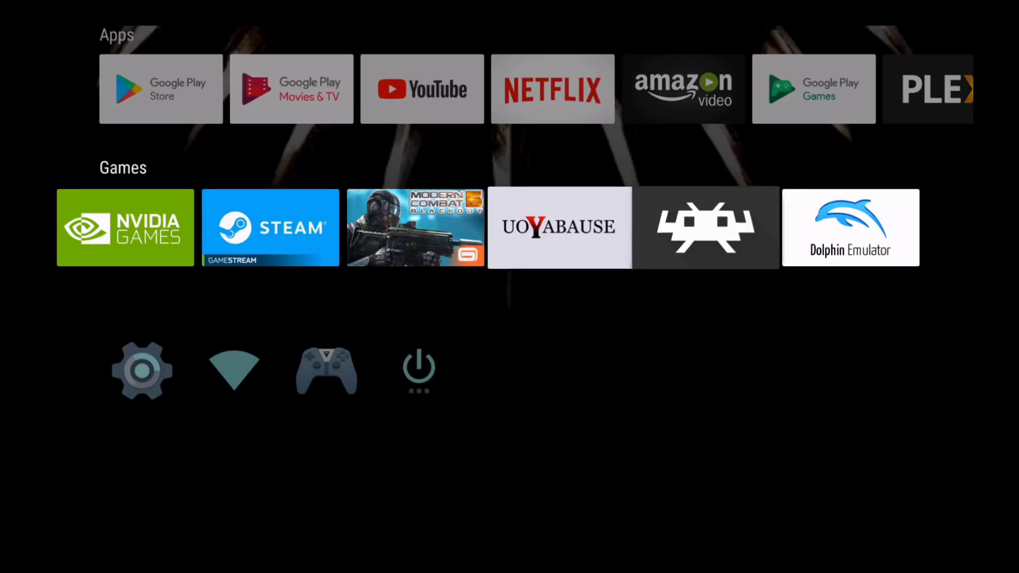
key("Left")
key("Left")
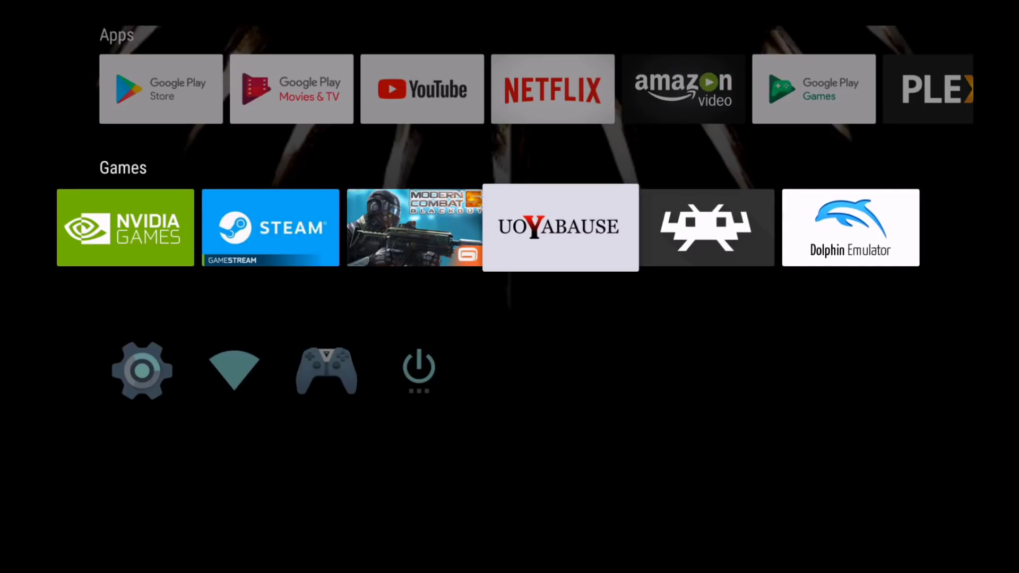
Open Sideload Launcher from the home screen's Apps row
key("Up")
key("Right")
key("Right")
key("Right")
key("Right")
key("Right")
key("Right")
key("Right")
key("Right")
key("Right")
key("Right")
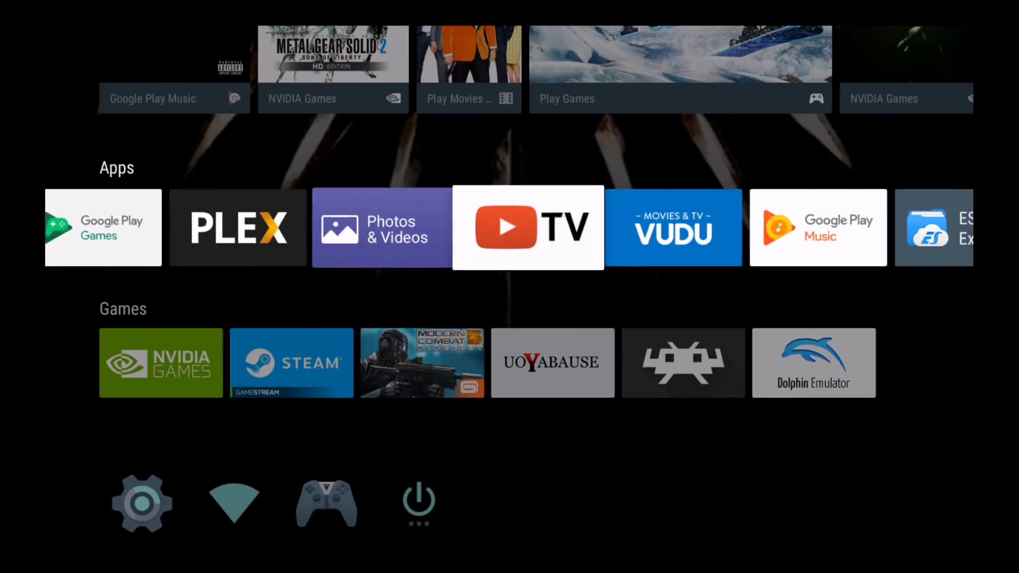
key("Right")
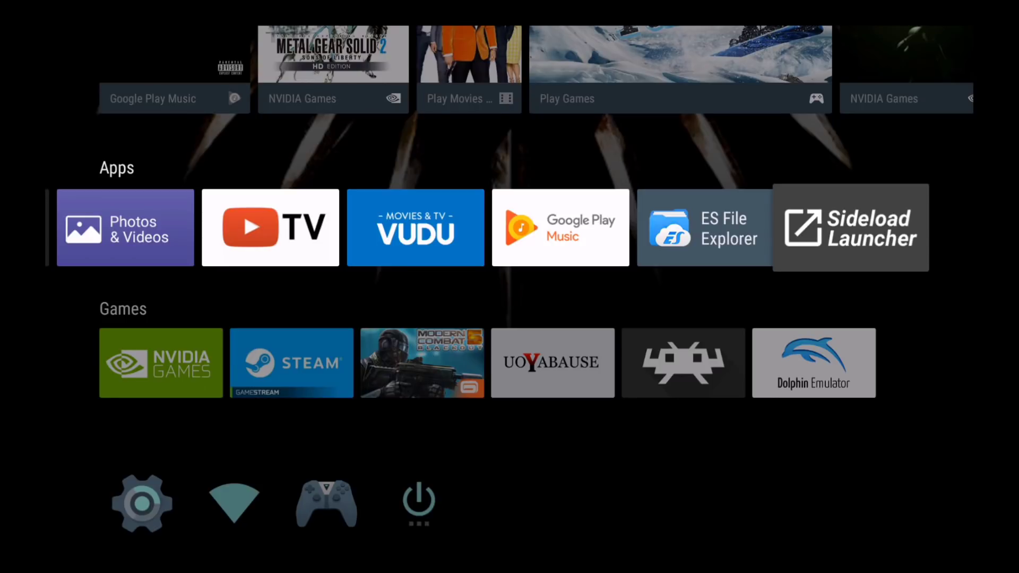
key("Return")
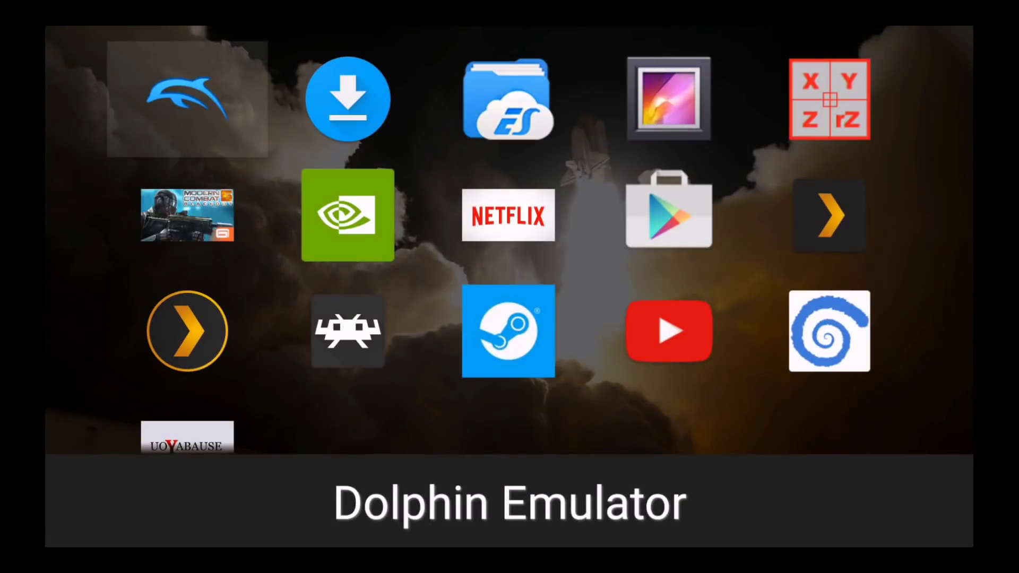
Launch uoYabause from the Sideload Launcher app grid
key("Down")
key("Down")
key("Down")
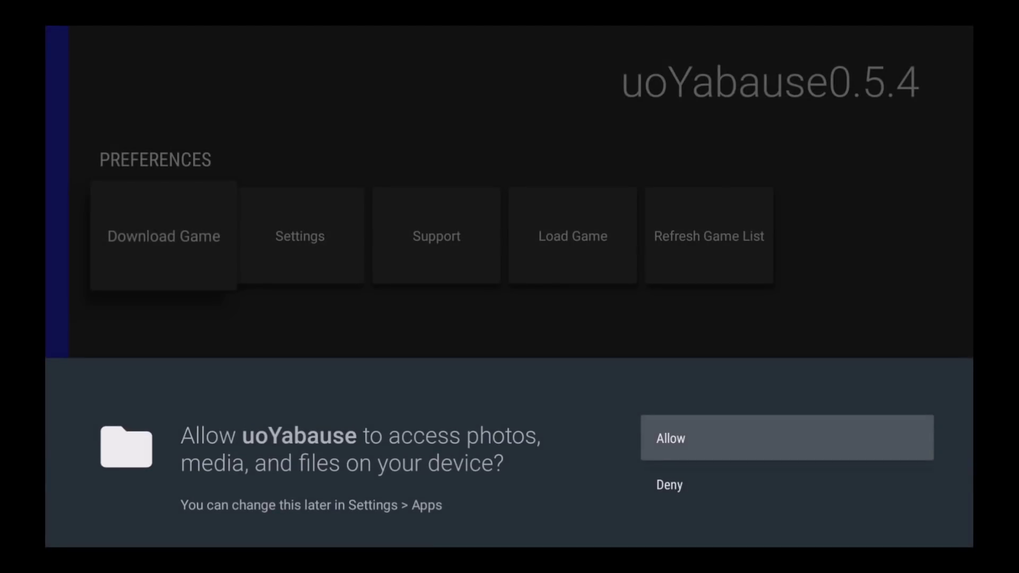
Allow uoYabause to access photos, media and files, and open its Settings
key("Return")
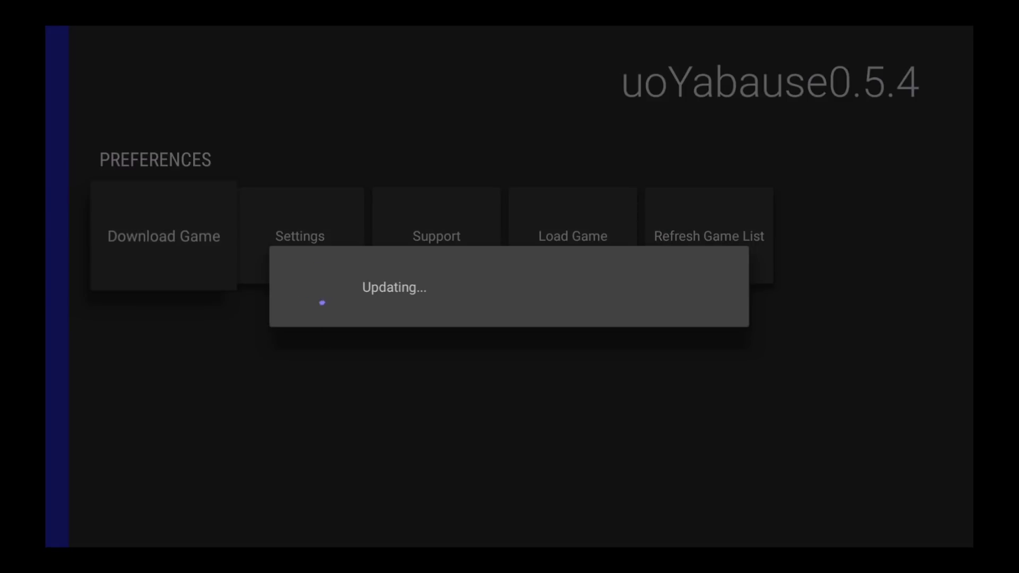
key("Right")
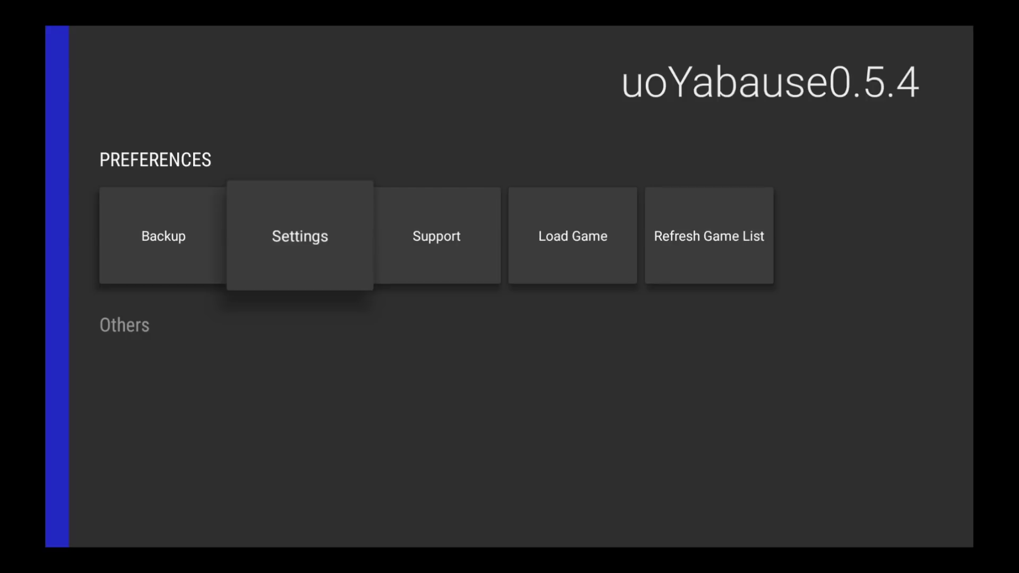
key("Return")
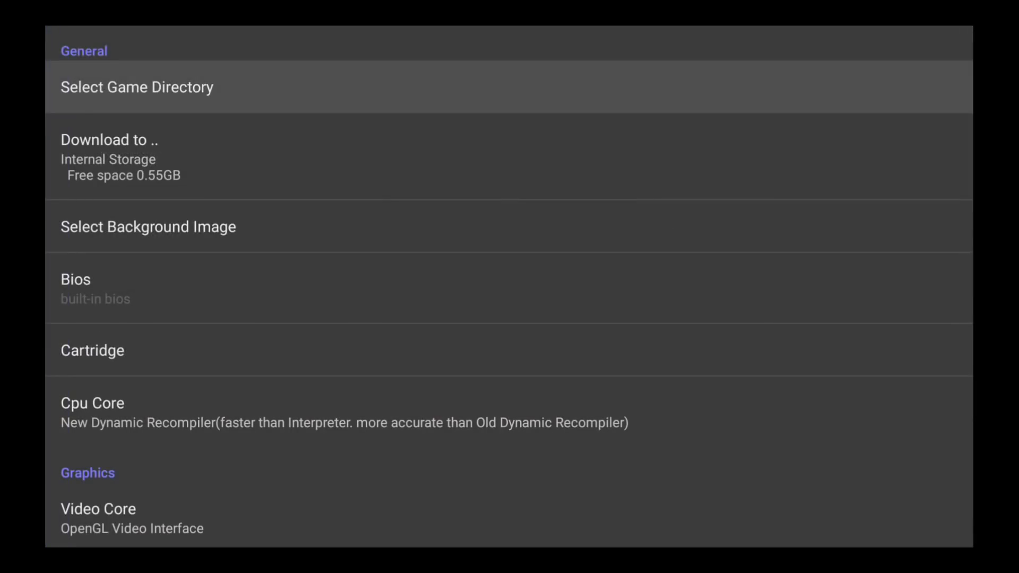
Start adding a game directory and browse up to /storage and into the 7893-0DA9 drive
key("Return")
key("Down")
key("Down")
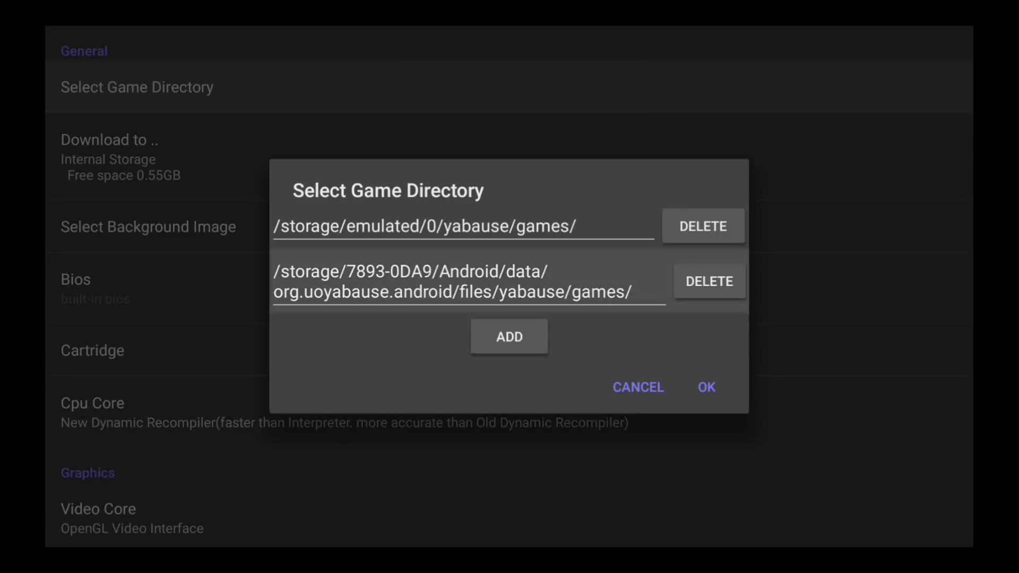
key("Return")
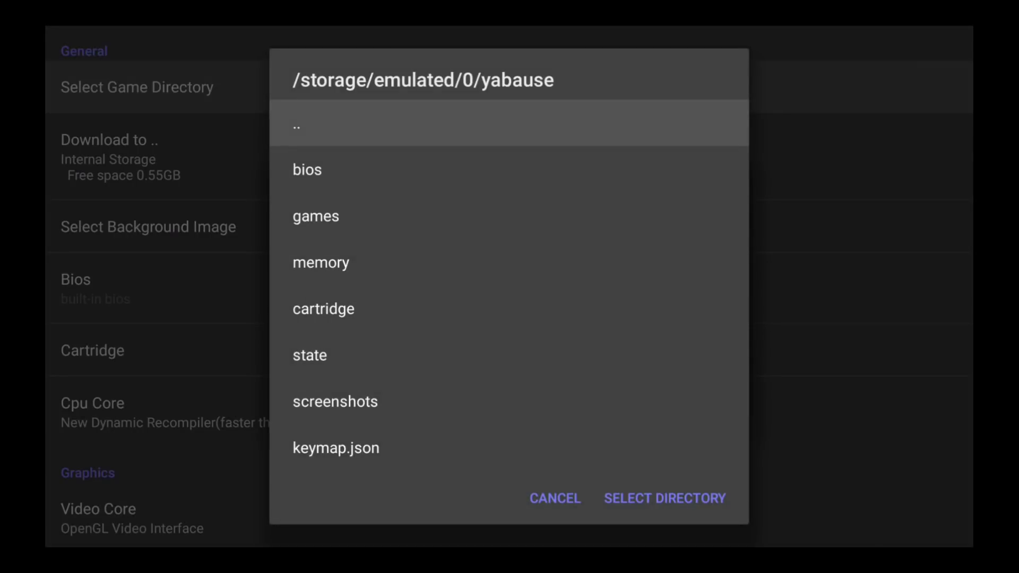
key("Return")
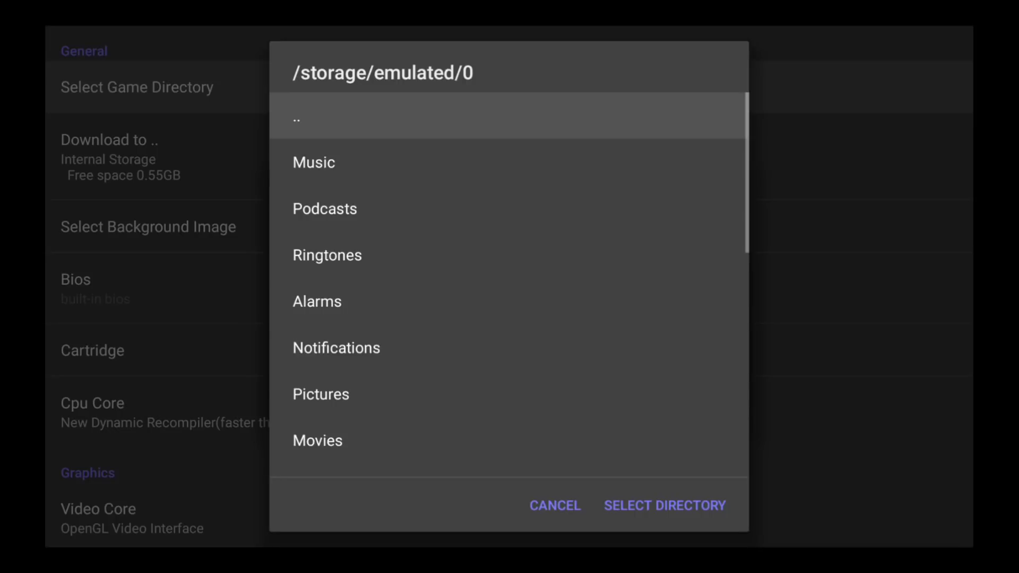
key("Return")
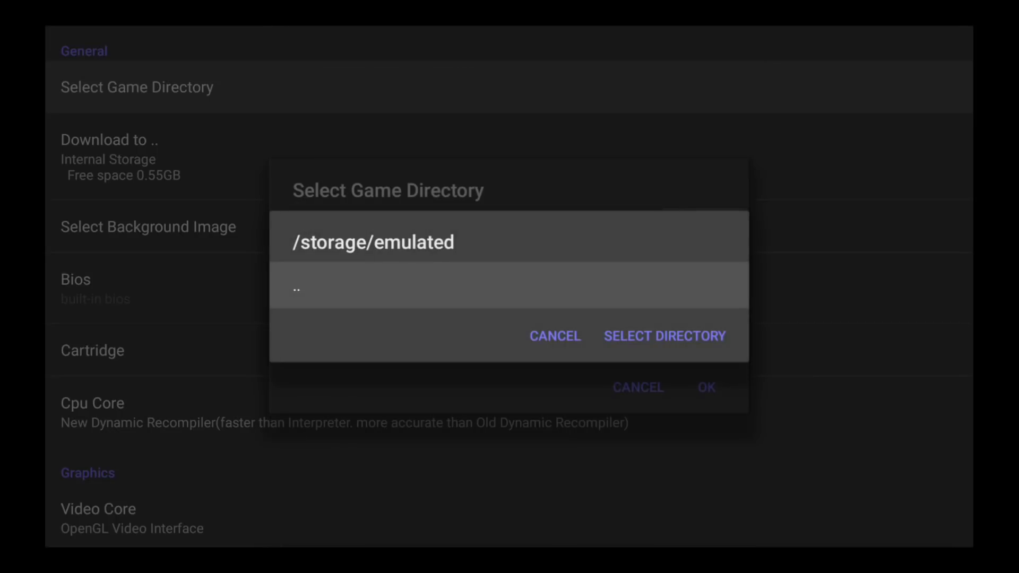
key("Return")
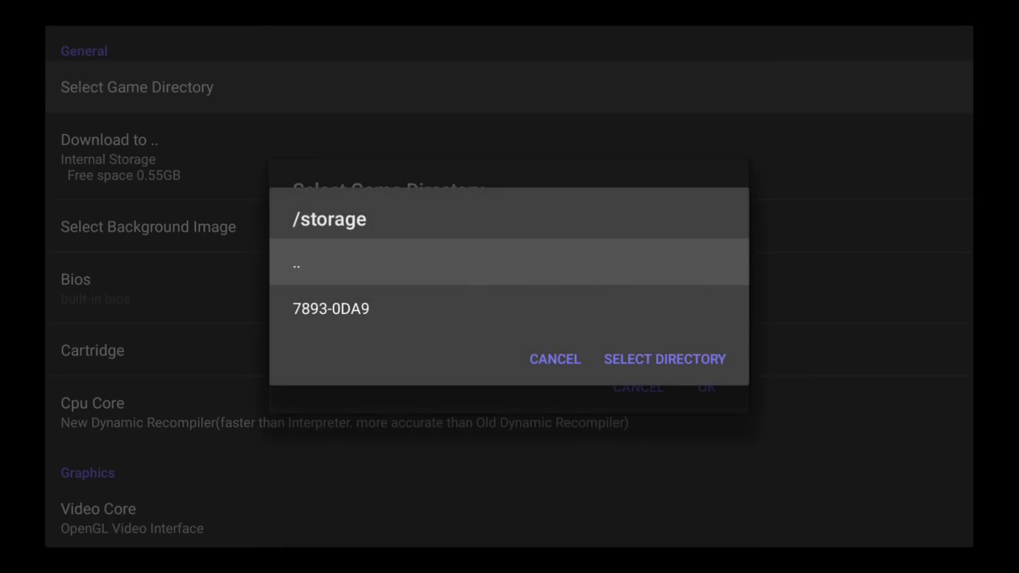
key("Down")
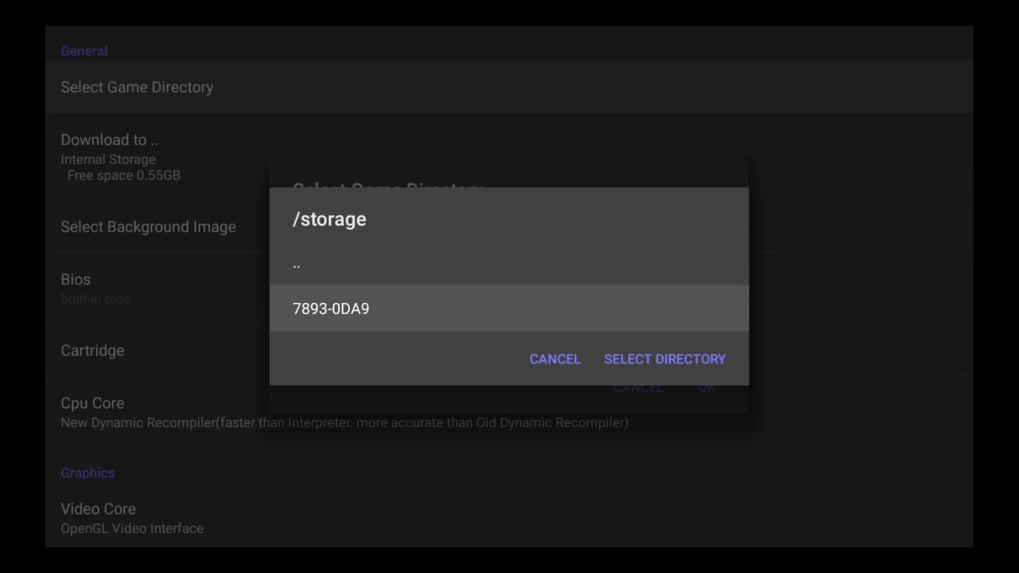
key("Down")
key("Up")
key("Return")
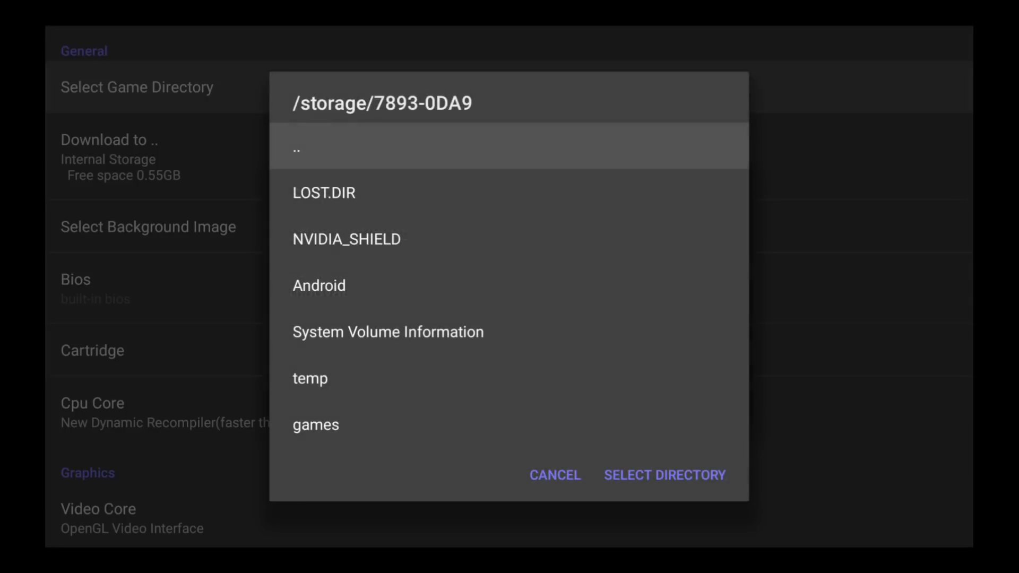
Open the games folder on the 7893-0DA9 drive and select it as an additional game directory
key("Down")
key("Down")
key("Down")
key("Down")
key("Down")
key("Down")
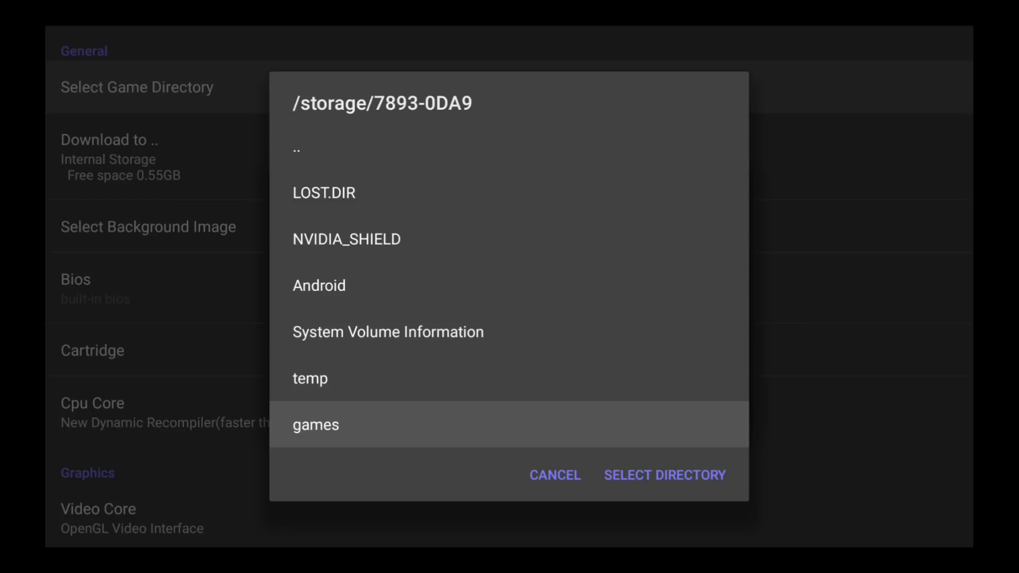
key("Return")
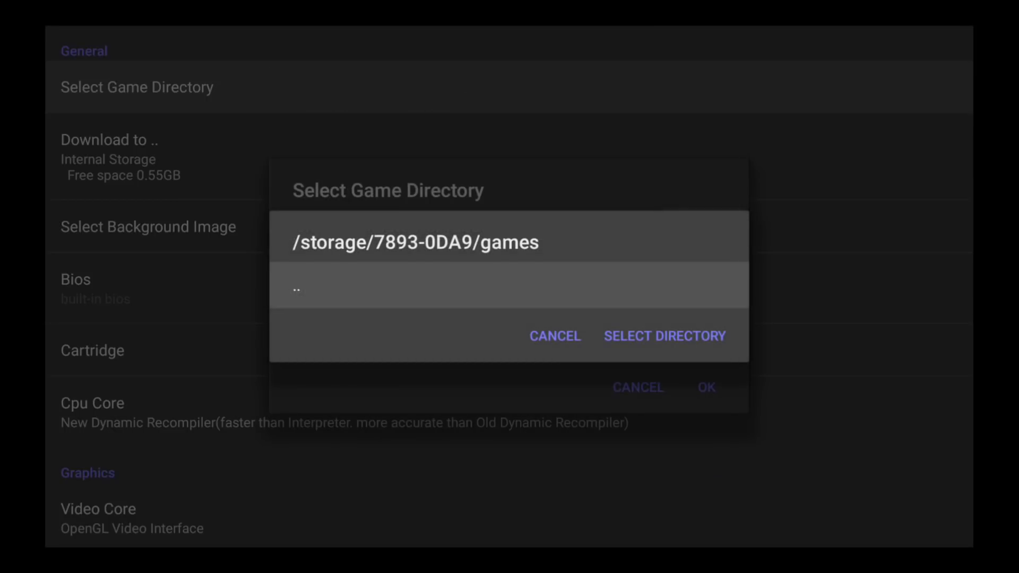
key("Down")
key("Right")
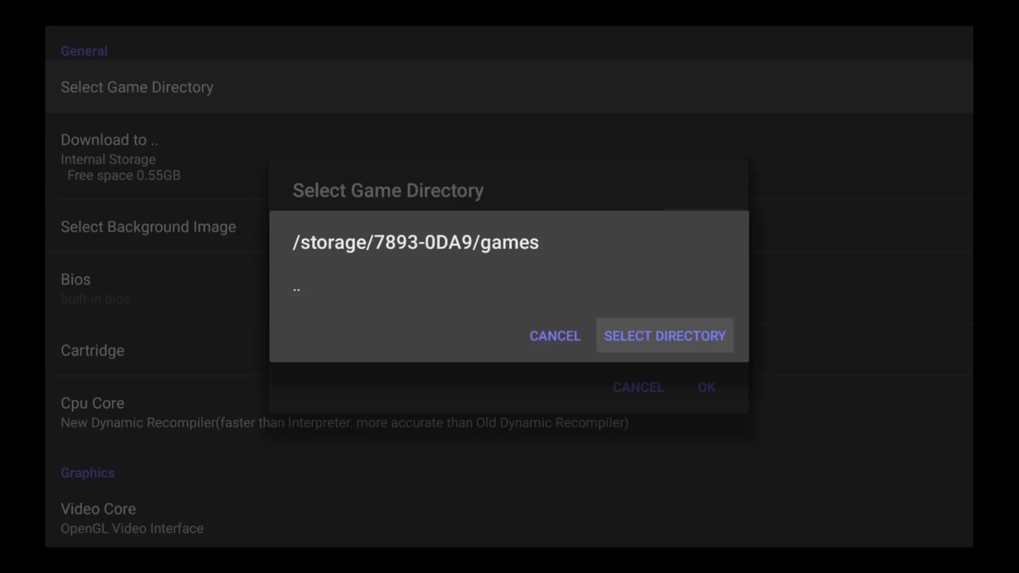
key("Return")
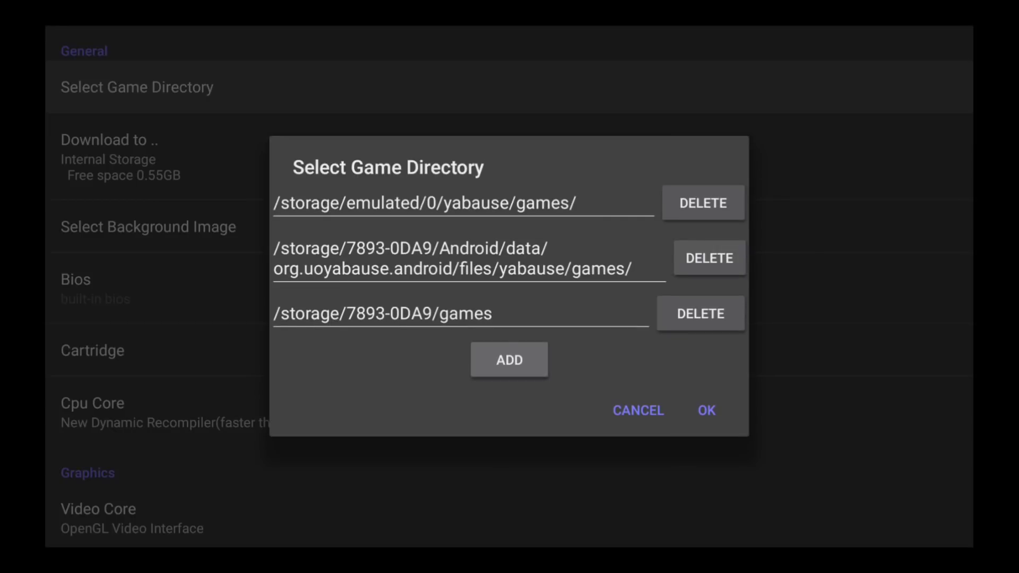
Review the game directory list and accept it with /storage/7893-0DA9/games included
key("Up")
key("Up")
key("Up")
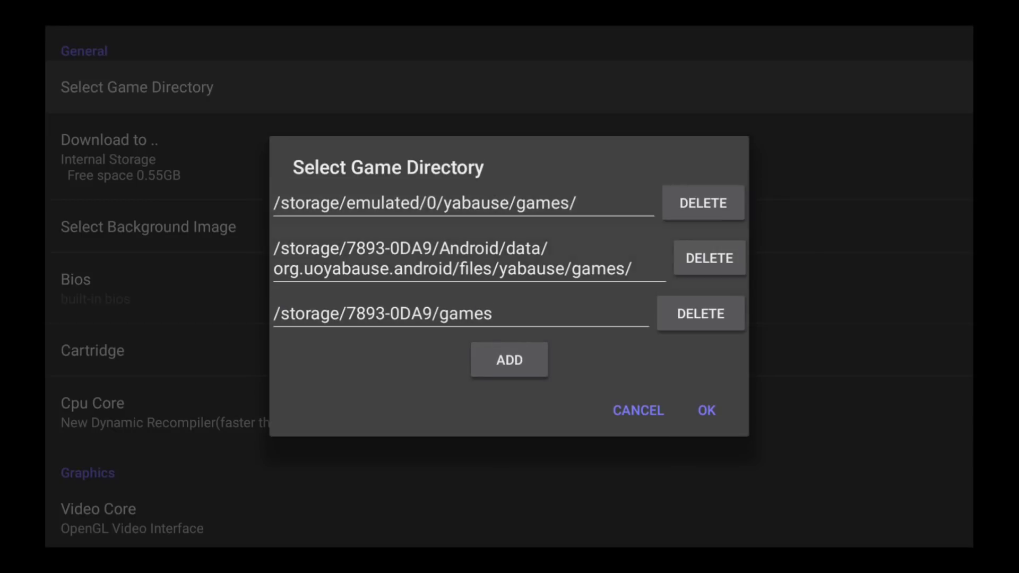
key("Down")
key("Down")
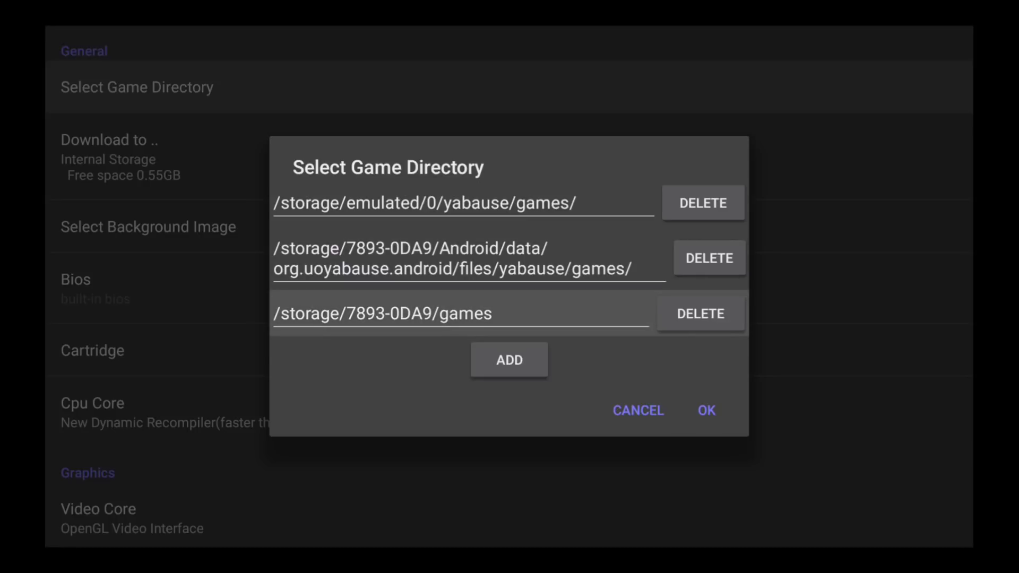
key("Down")
key("Down")
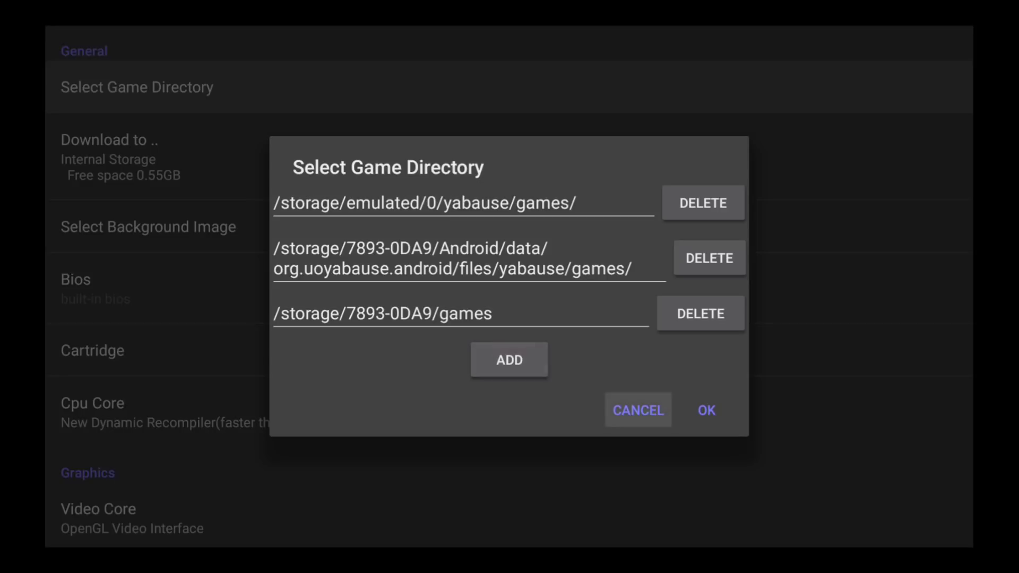
key("Right")
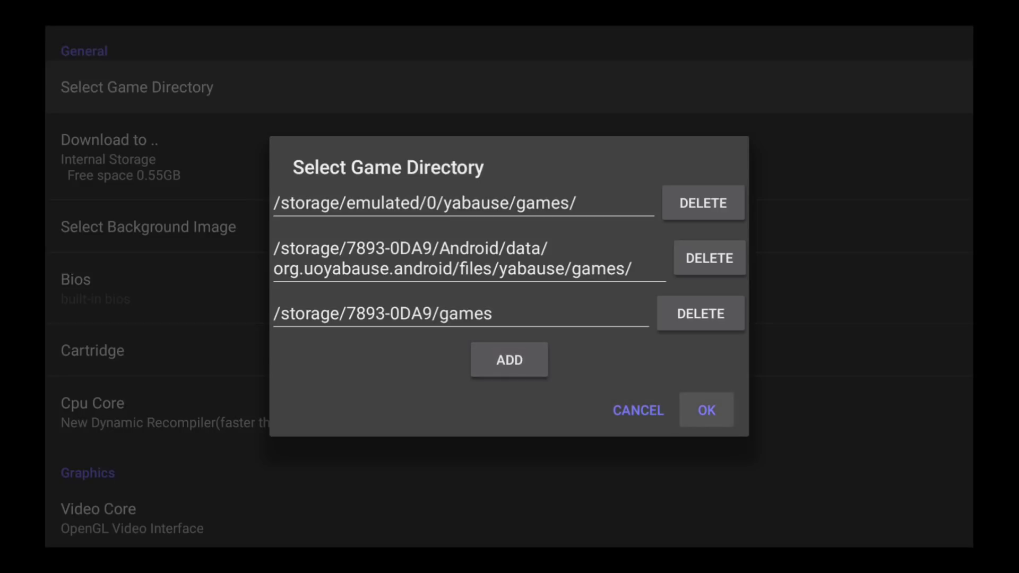
key("Return")
Set the Cartridge option in the General settings to 32 Mbit Dram
key("Down")
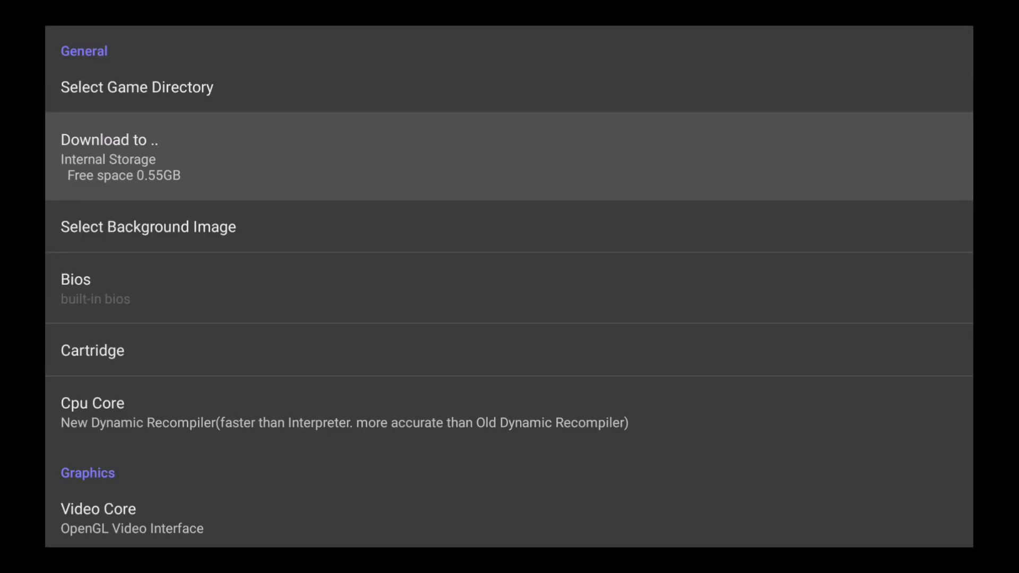
key("Down")
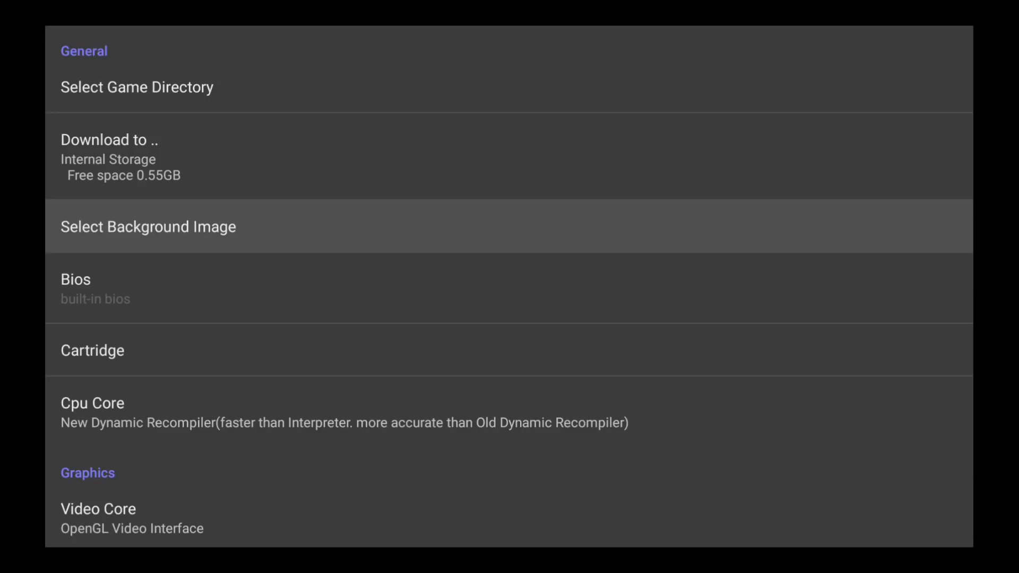
key("Down")
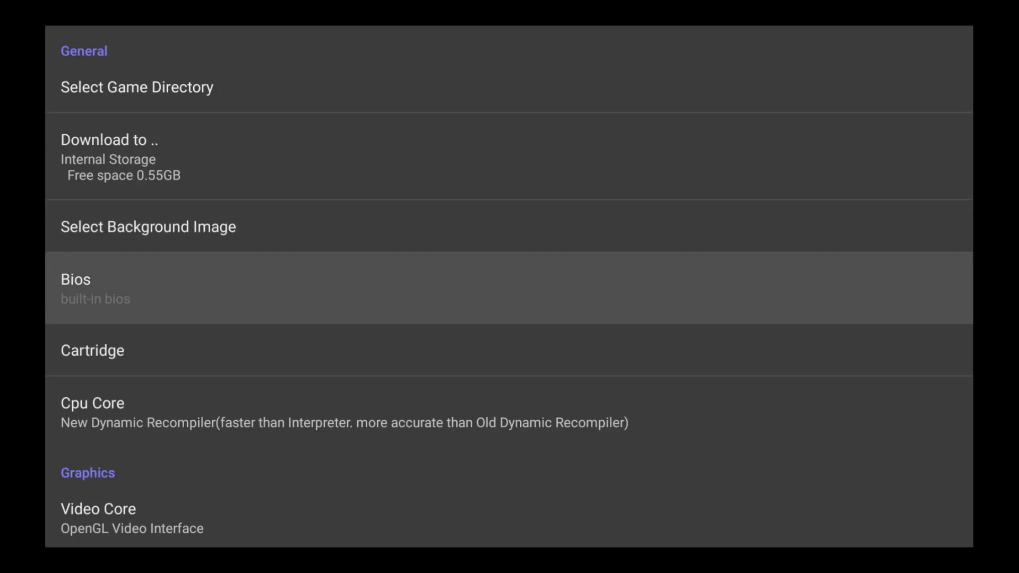
key("Down")
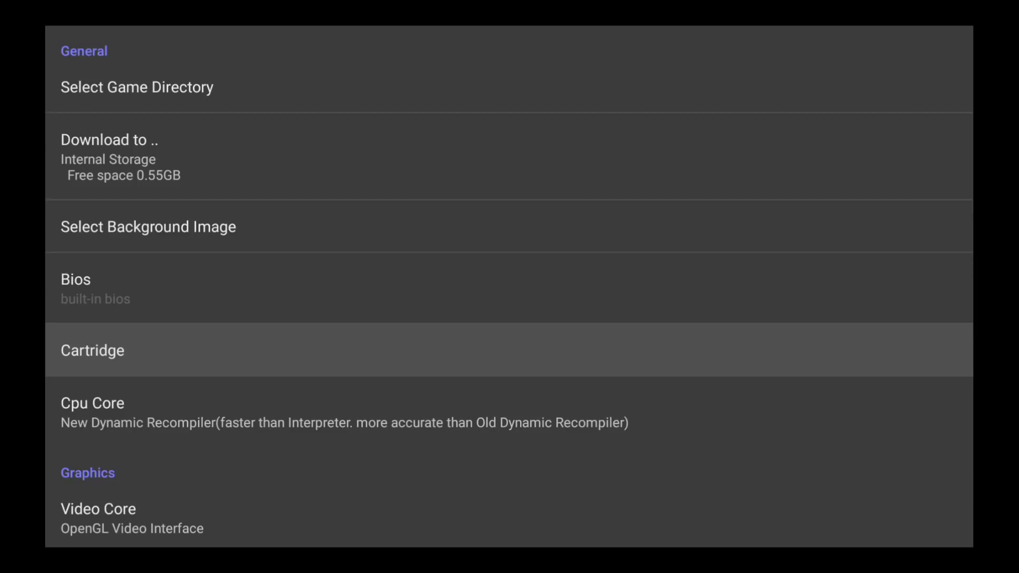
key("Return")
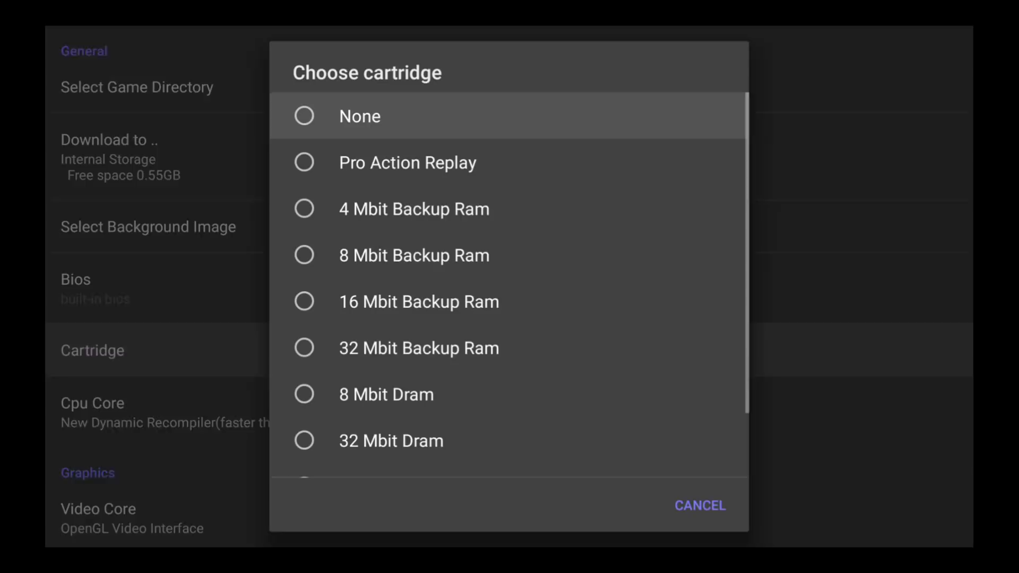
key("Down")
key("Down")
key("Down")
key("Down")
key("Down")
key("Down")
key("Down")
key("Down")
key("Down")
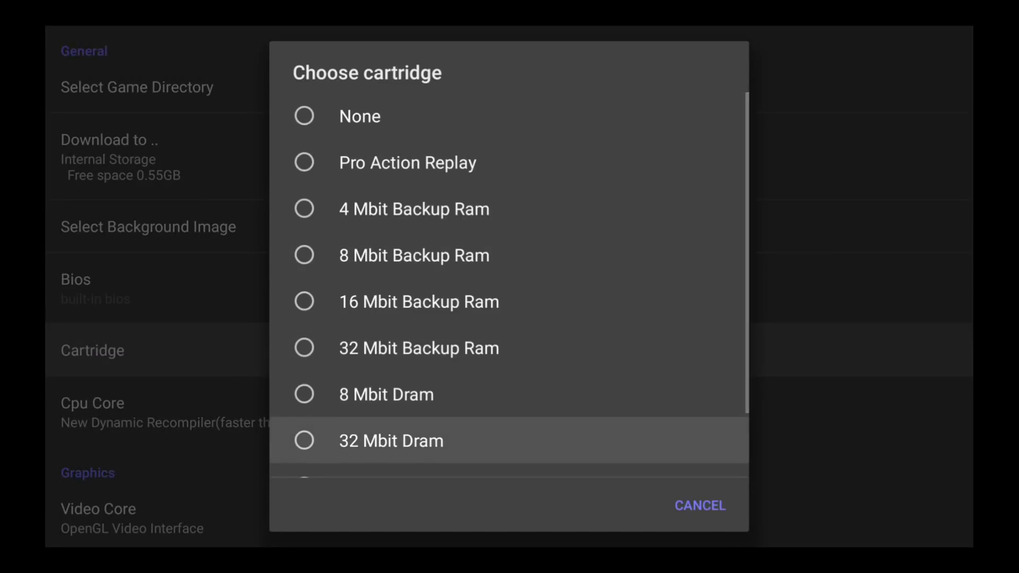
key("Up")
key("Up")
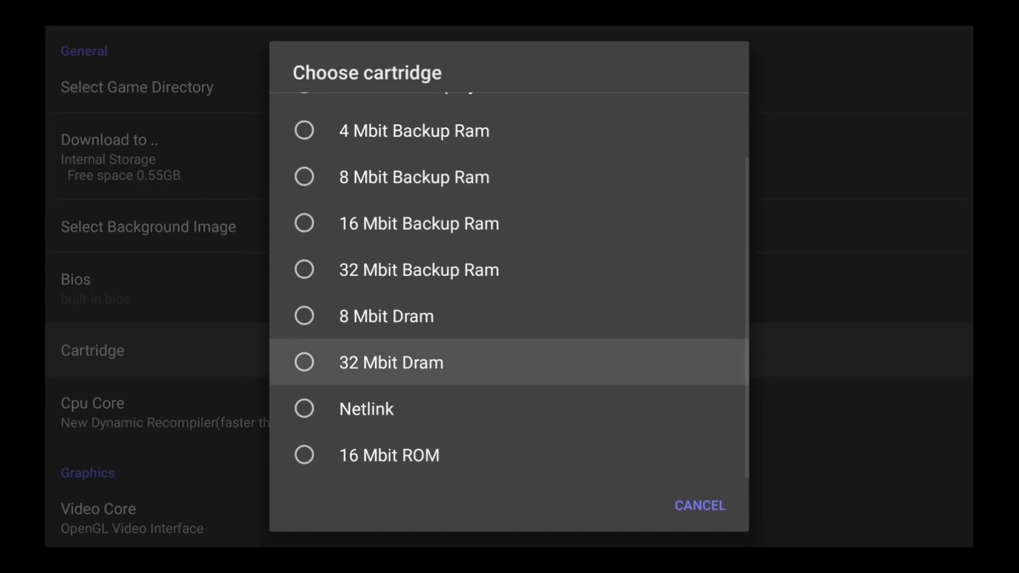
key("Return")
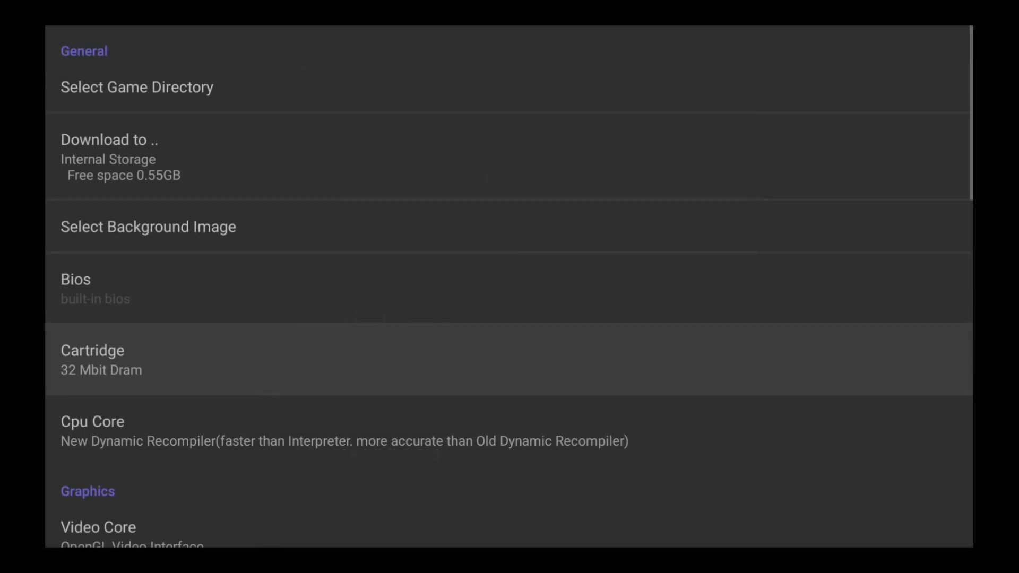
Enable the FPS option in the Graphics settings
key("Down")
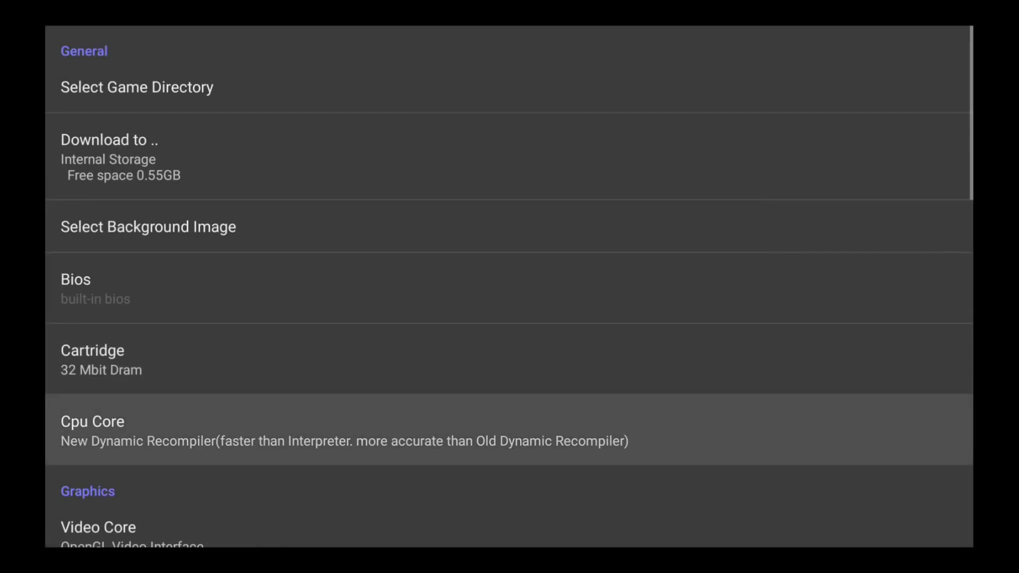
key("Down")
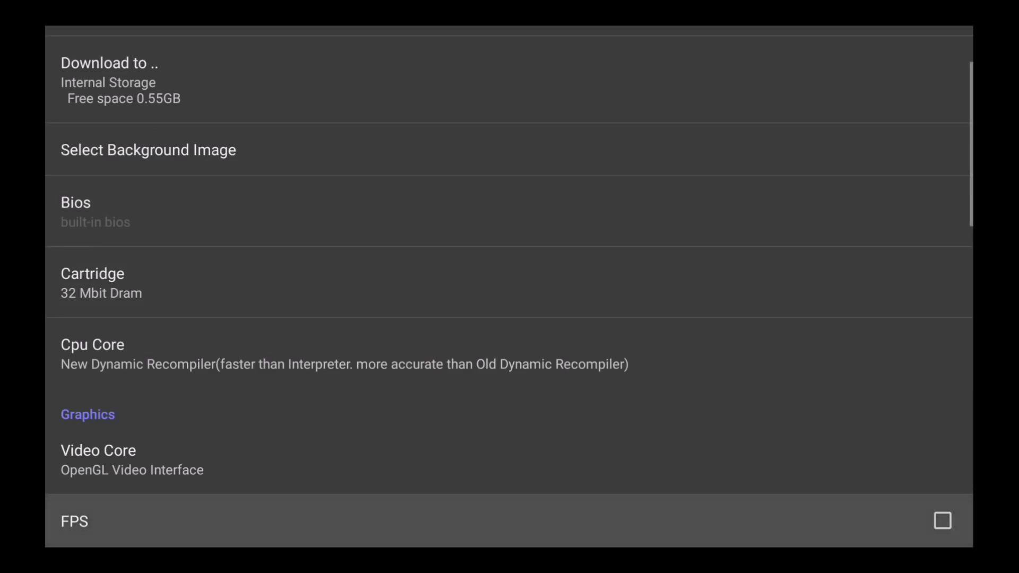
key("Up")
key("Up")
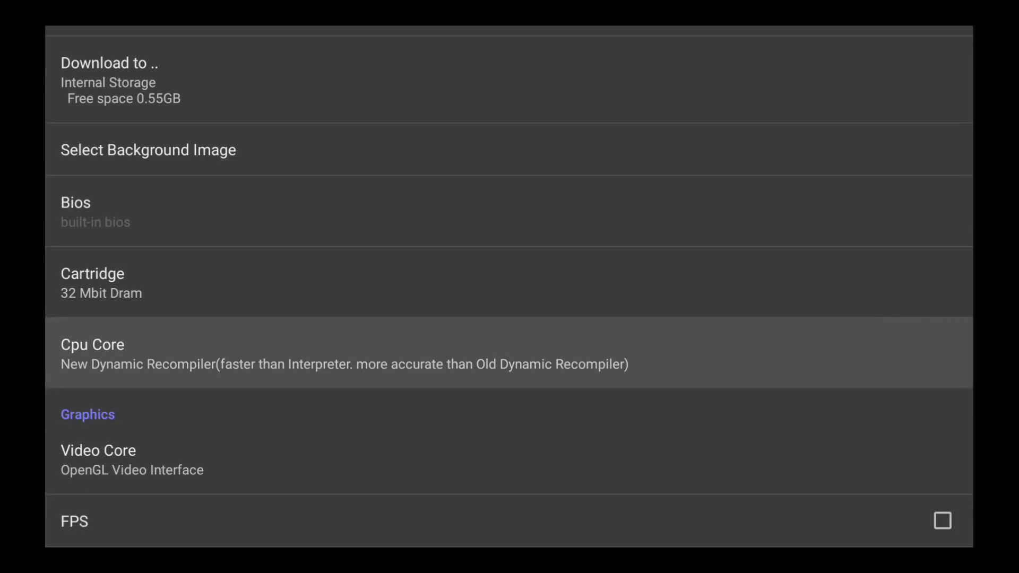
key("Down")
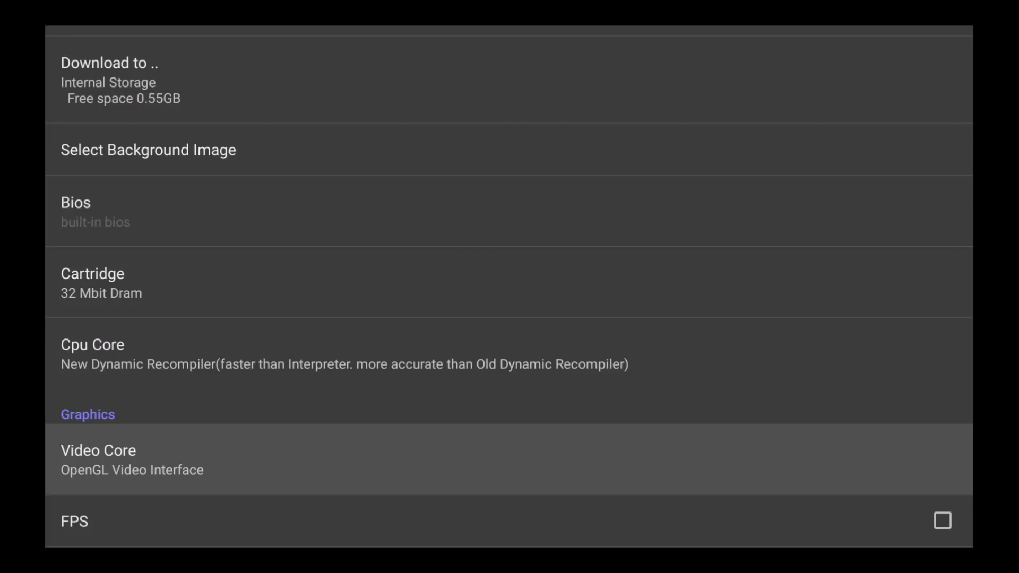
key("Down")
key("Down")
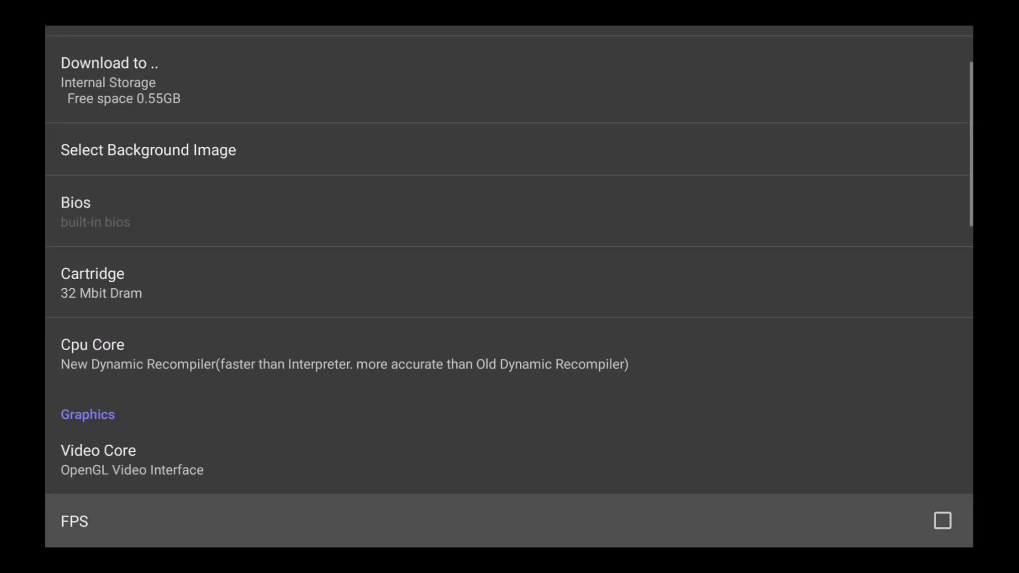
key("Up")
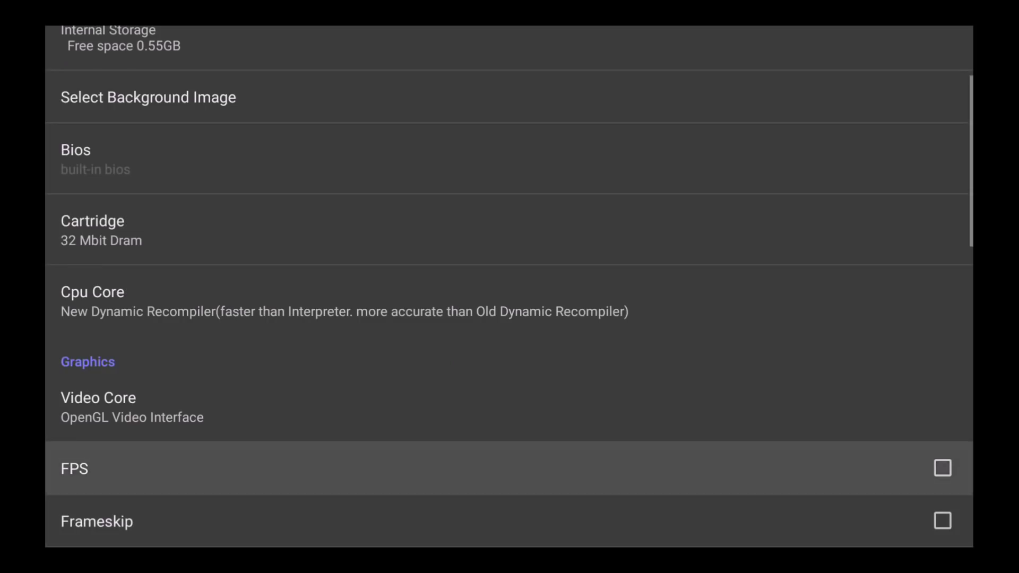
key("Return")
Set the Player1 input device to NVIDIA Corporation NVIDIA Controller v01.04
key("Down")
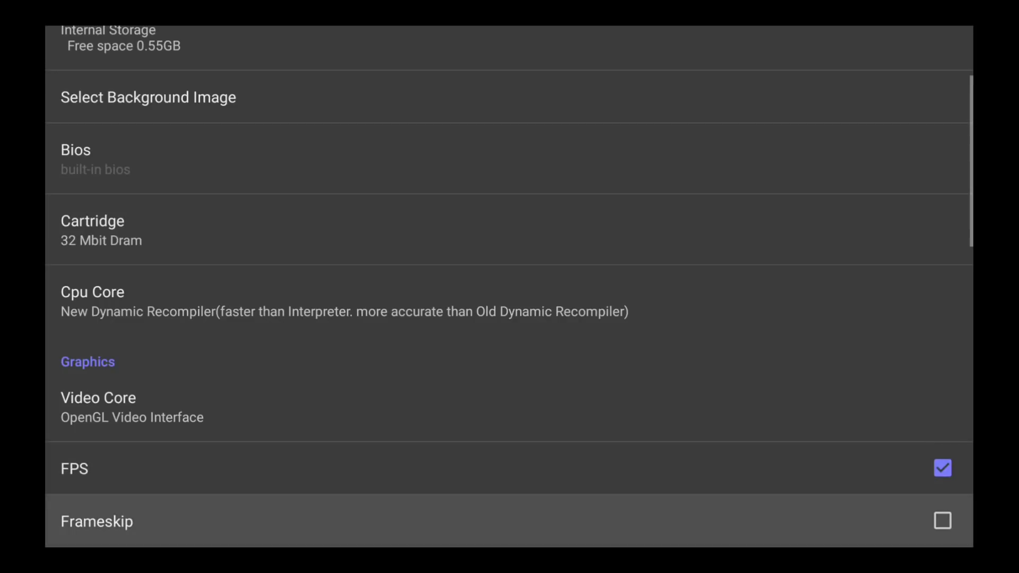
key("Down")
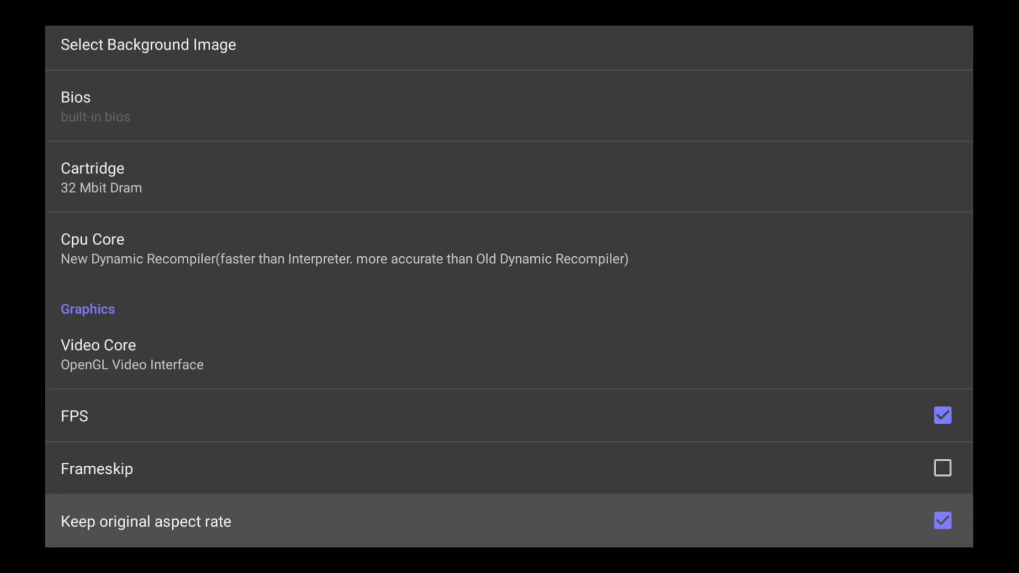
key("Down")
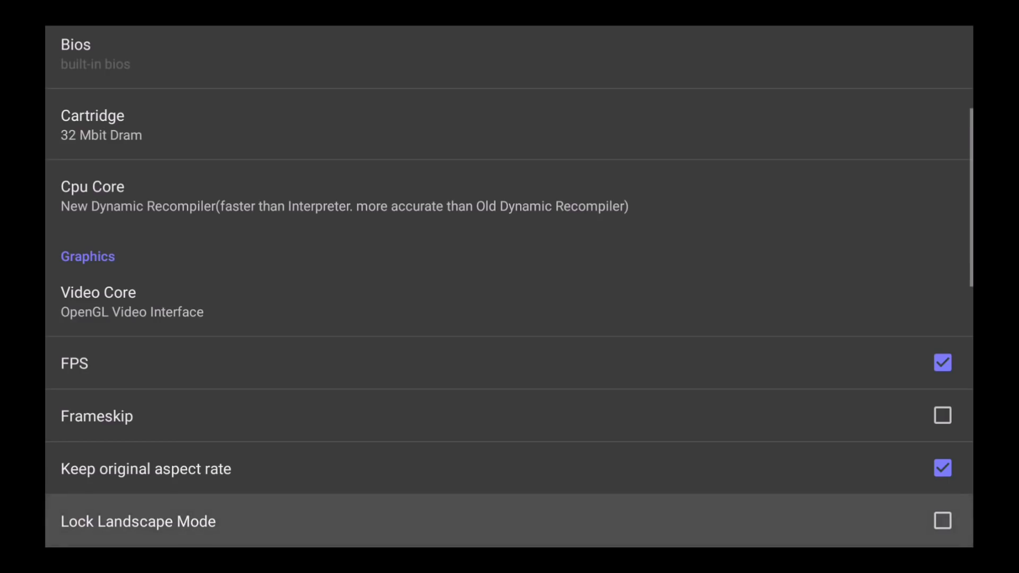
key("Down")
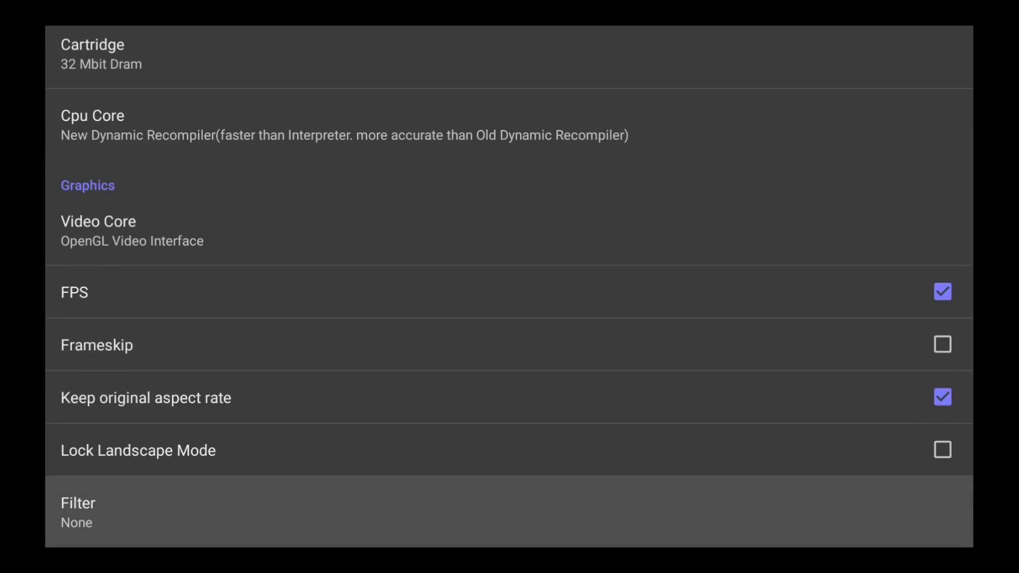
key("Down")
key("Down")
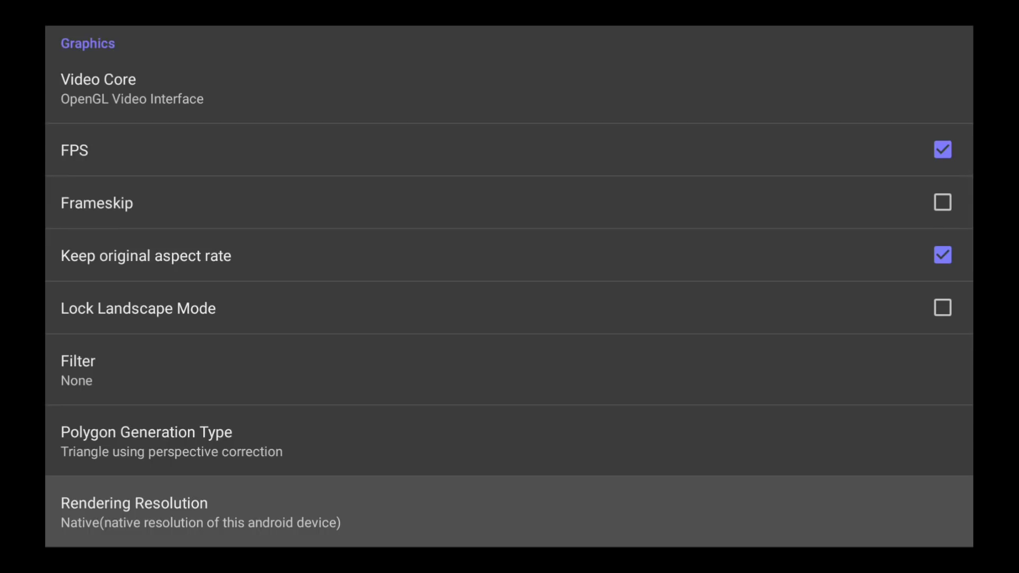
key("Down")
key("Down")
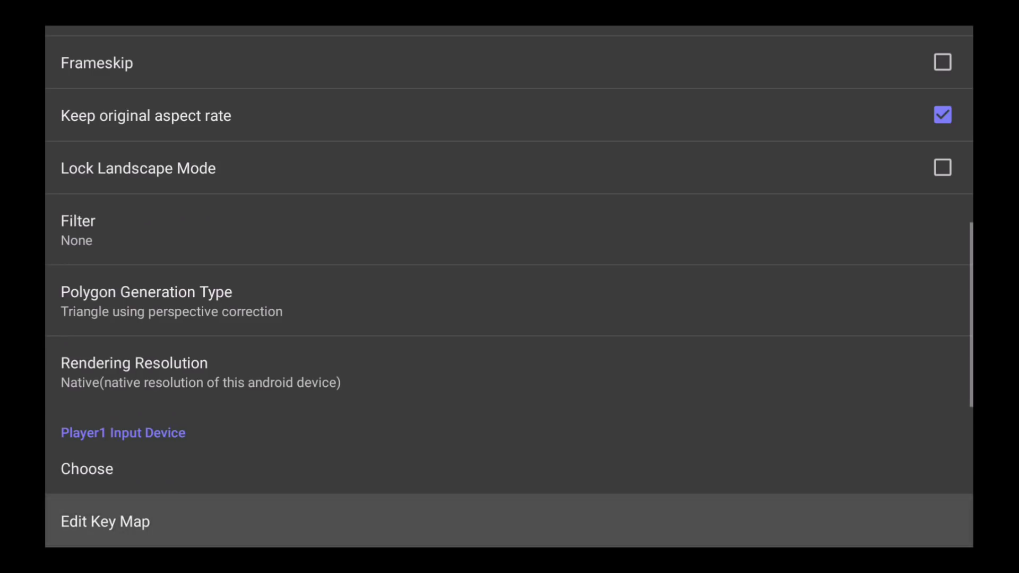
key("Up")
key("Return")
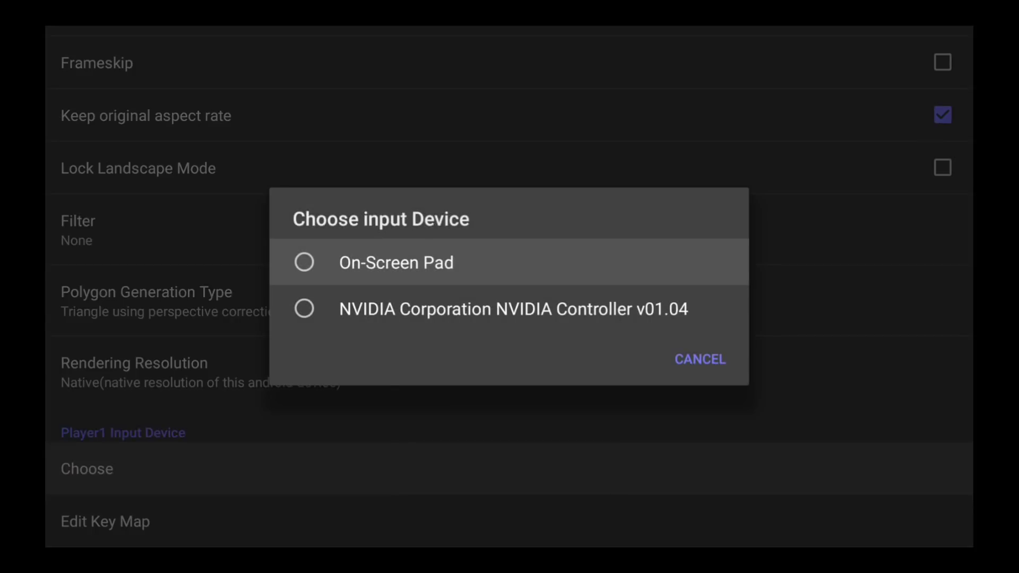
key("Down")
key("Return")
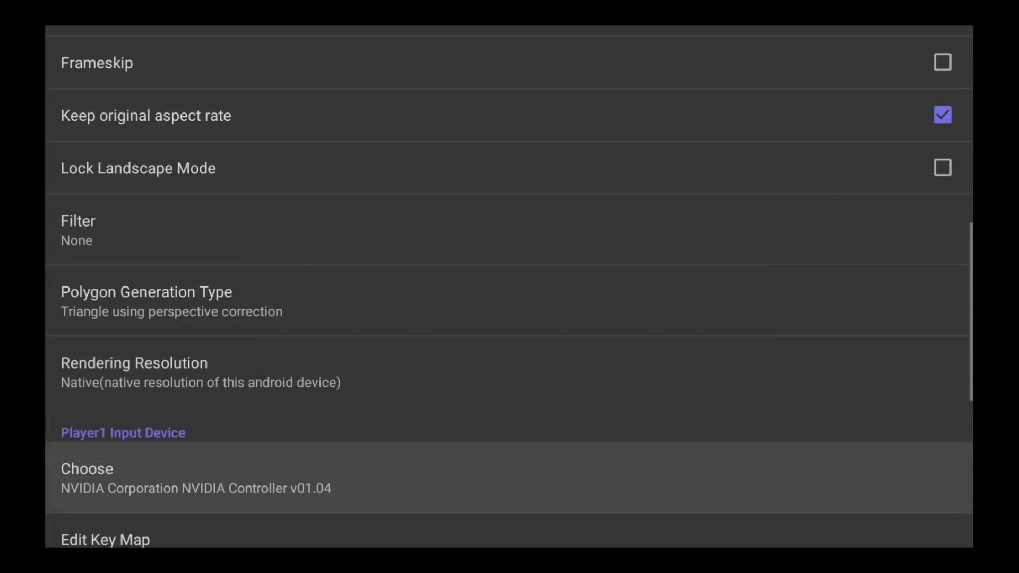
Open Player1's key map for editing and assign controller inputs to the Up, Down, Left, Right and L Trigger prompts
key("Down")
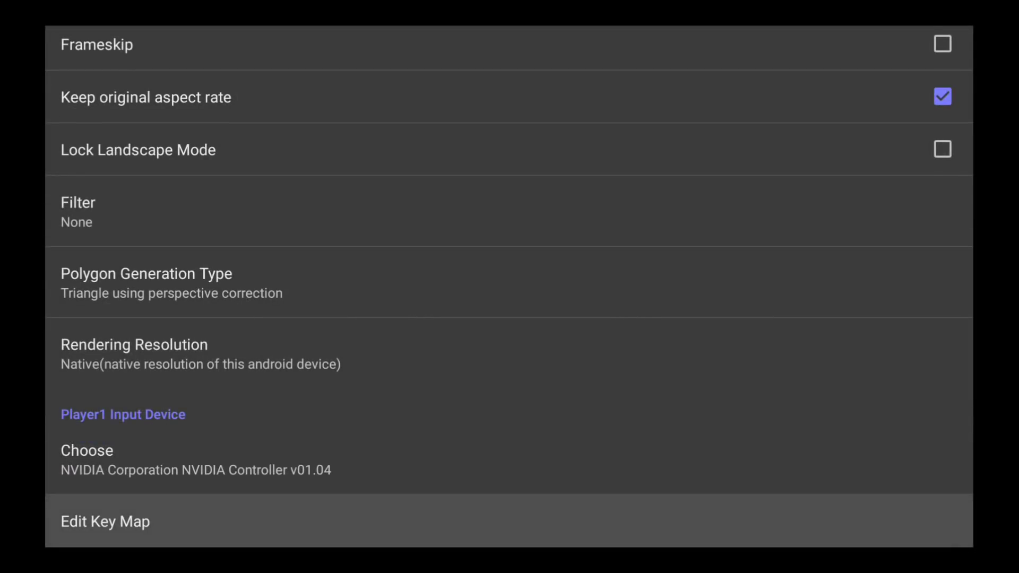
key("Return")
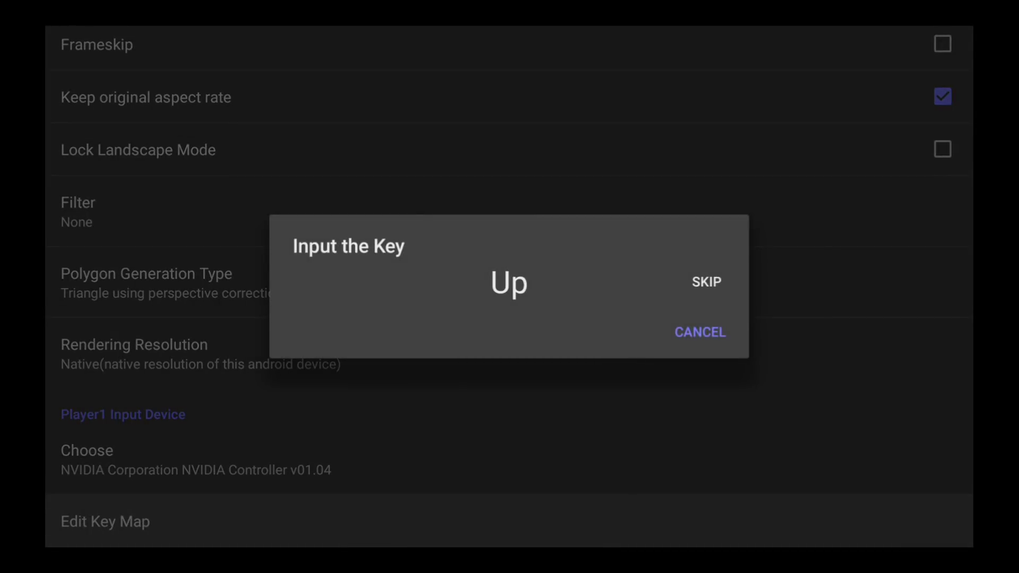
key("Up")
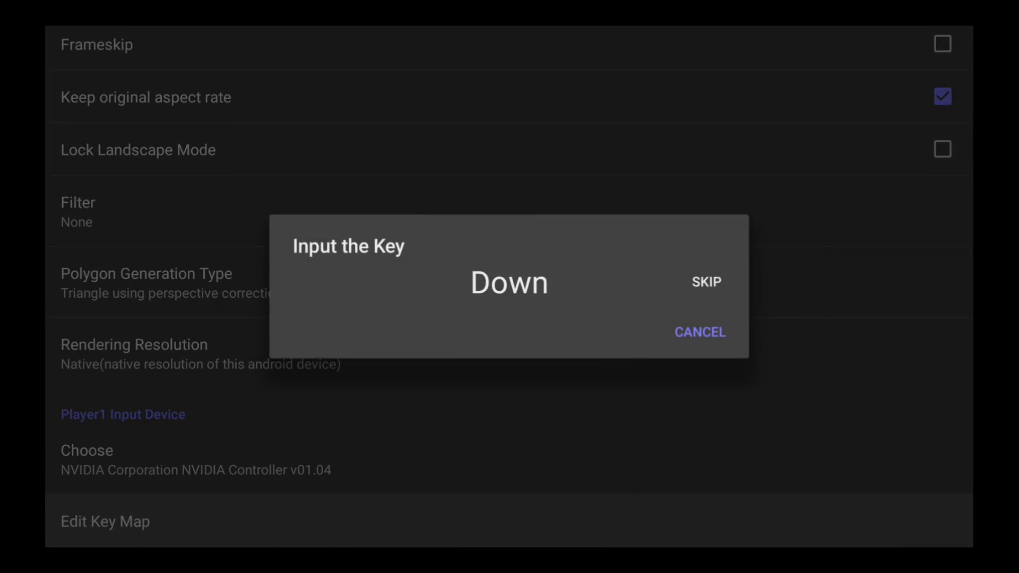
key("Down")
key("Left")
key("Right")
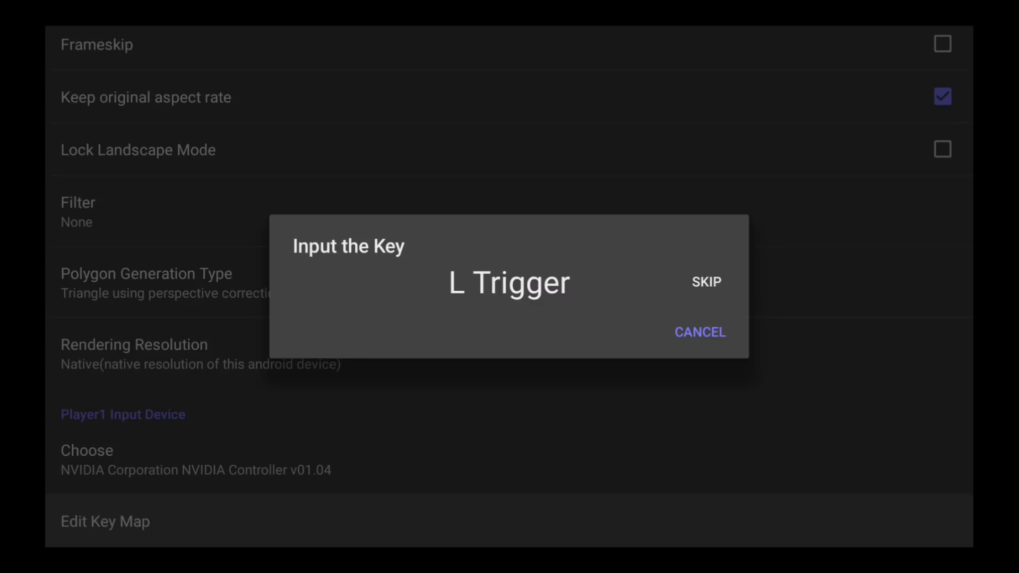
key("q")
key("e")
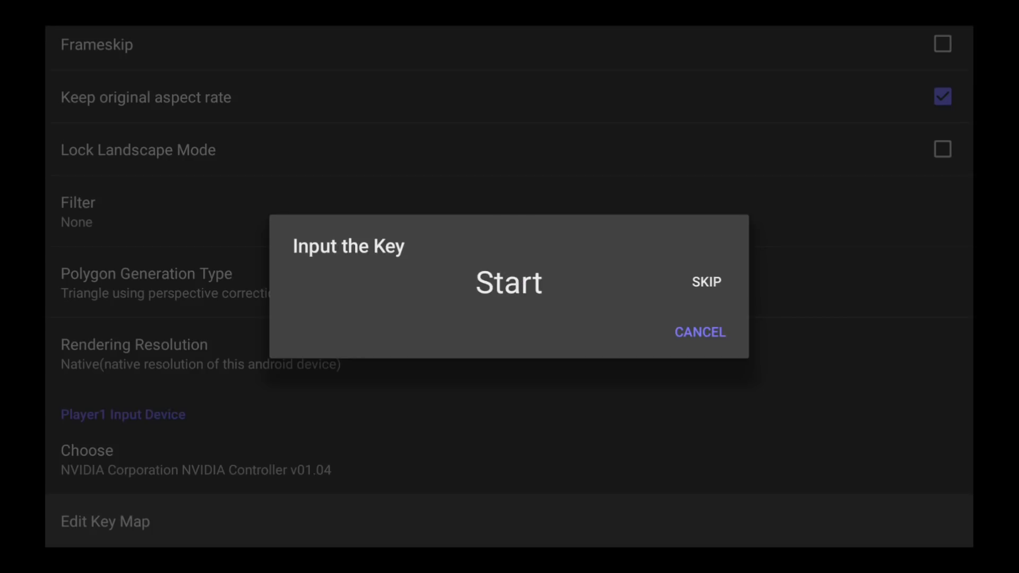
Complete Player1's key map from Start through Analog X, Analog L Trigger and Analog R Trigger
key("Return")
key("Return")
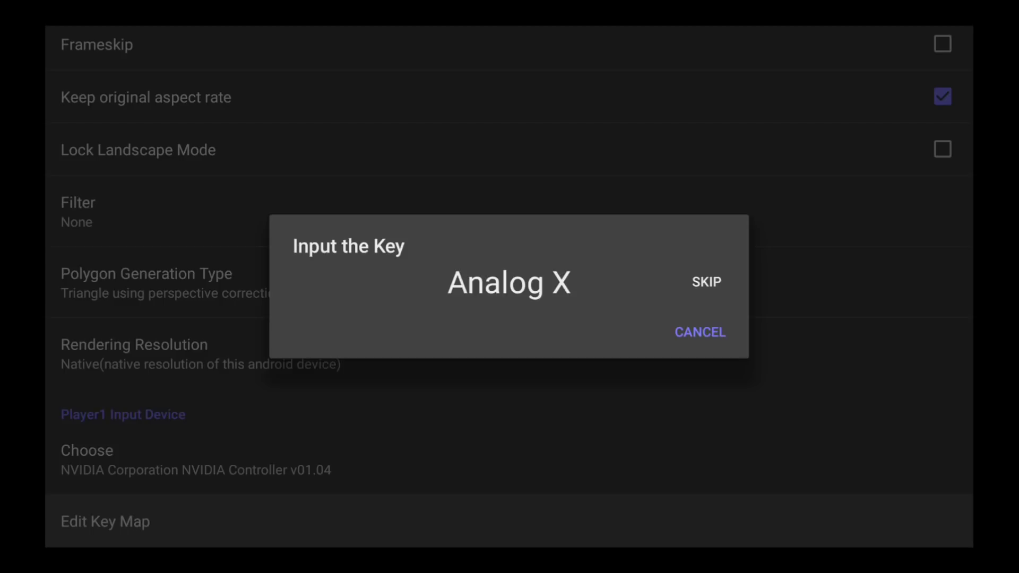
key("Return")
key("Return")
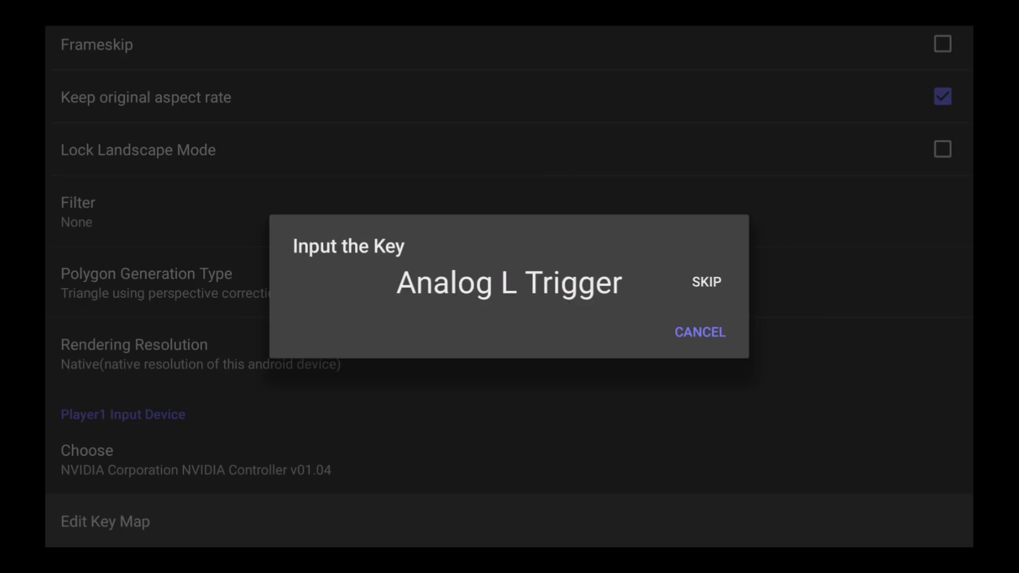
key("Return")
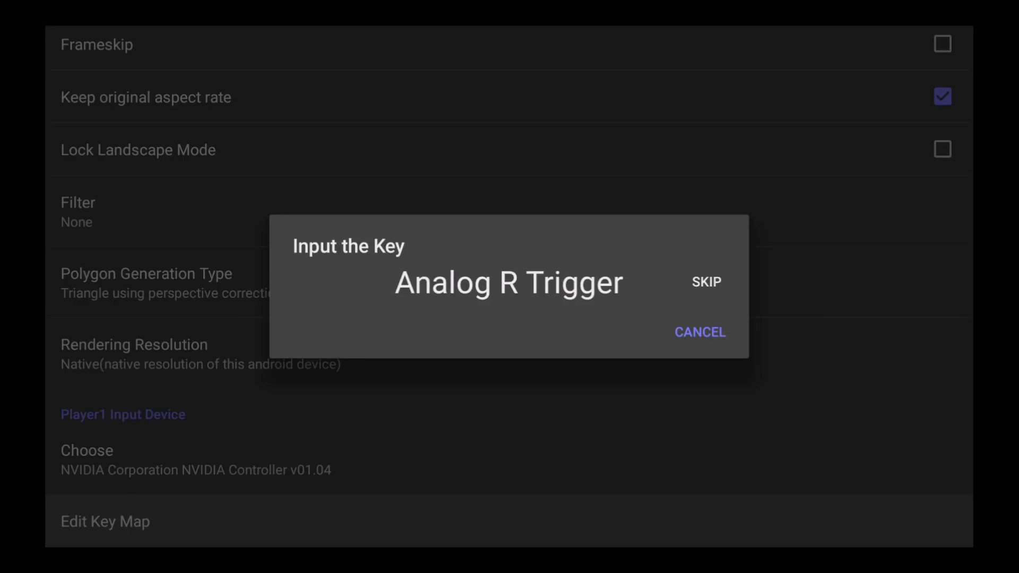
key("Return")
Review the Player2 Input Device and Sound settings, check back through the Graphics and General options, and leave the settings
key("Down")
key("Down")
key("Down")
key("Down")
key("Down")
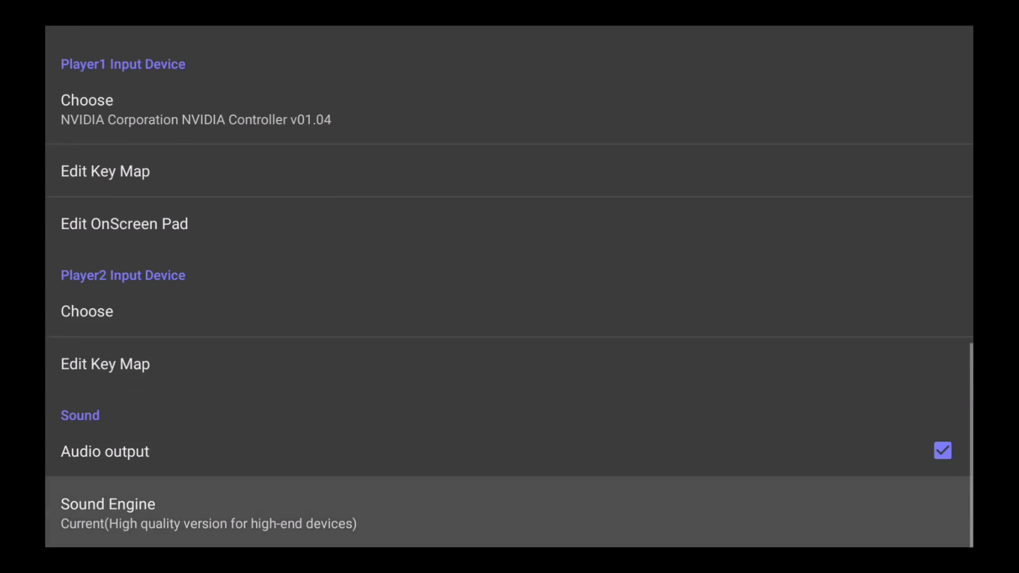
key("Up")
key("Up")
key("Up")
key("Up")
key("Up")
key("Up")
key("Up")
key("Up")
key("Up")
key("Up")
key("Up")
key("Up")
key("Up")
key("Up")
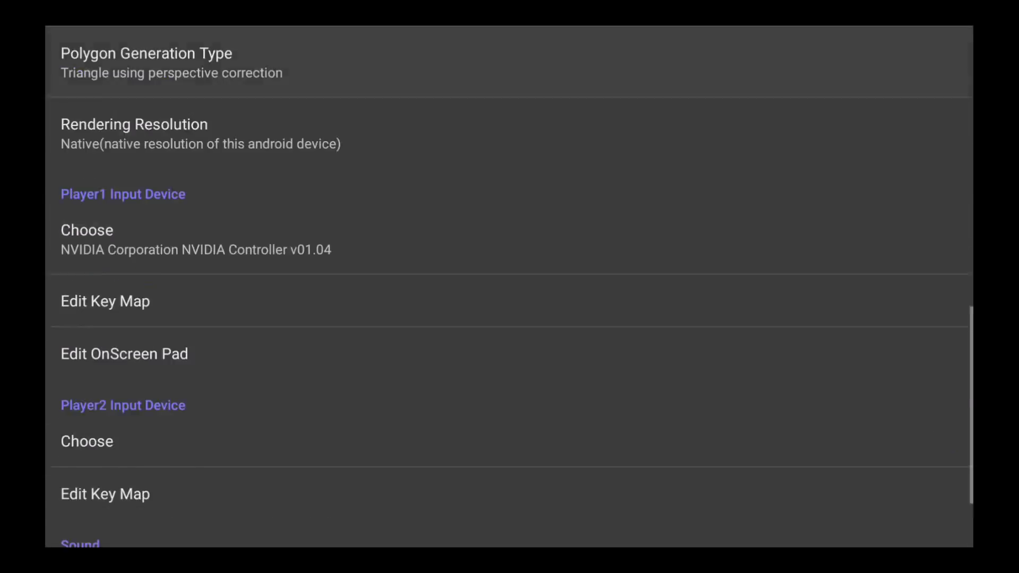
key("Up")
key("Up")
key("Up")
key("Up")
key("Up")
key("Up")
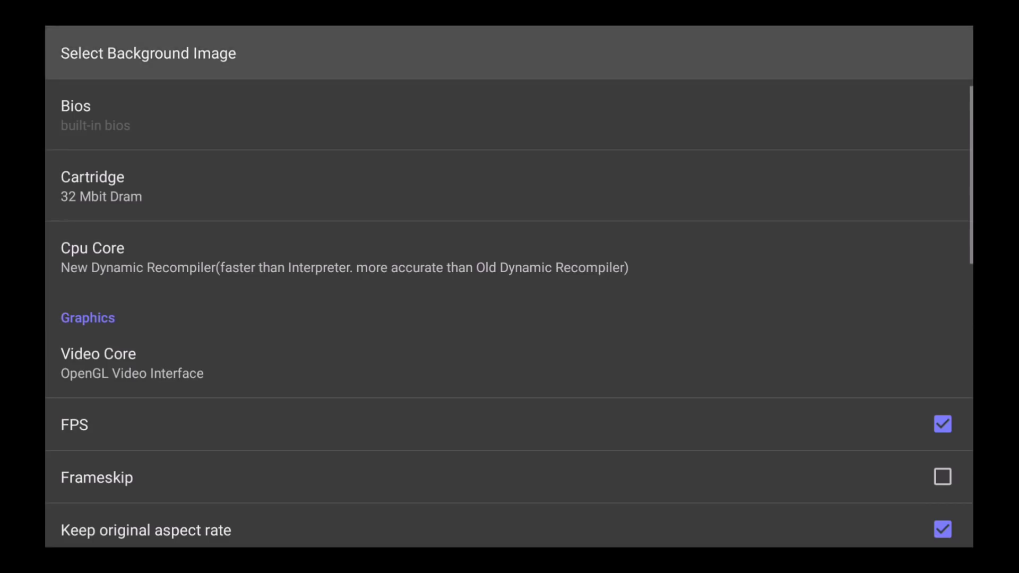
key("Escape")
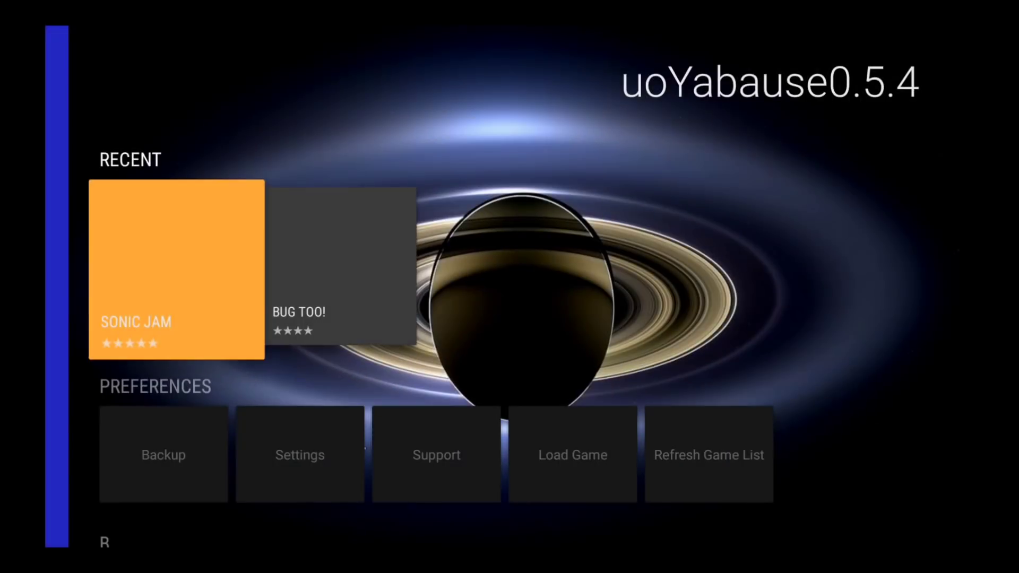
Examine the recent games and the alphabetical game listing in the library
key("Right")
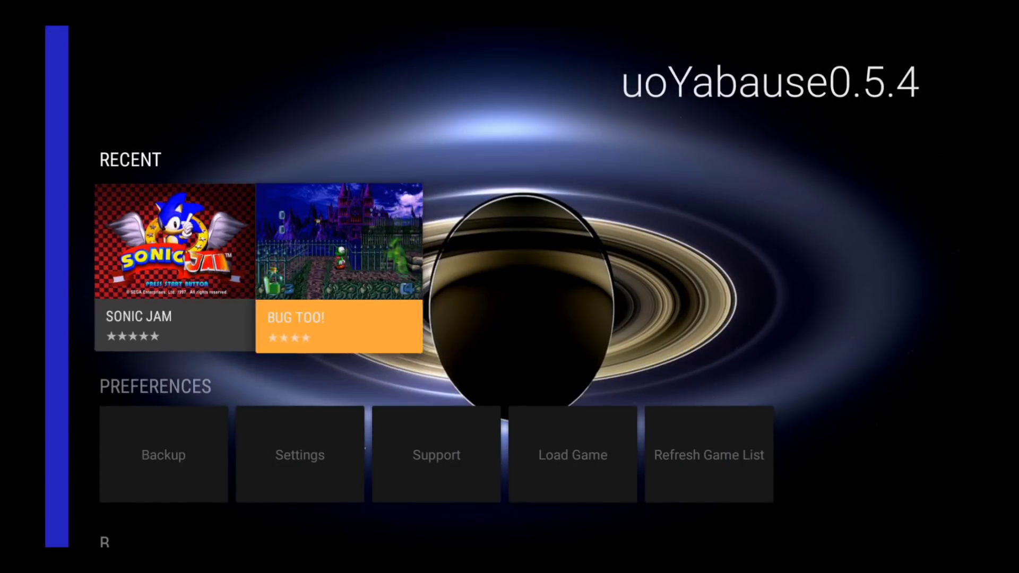
key("Left")
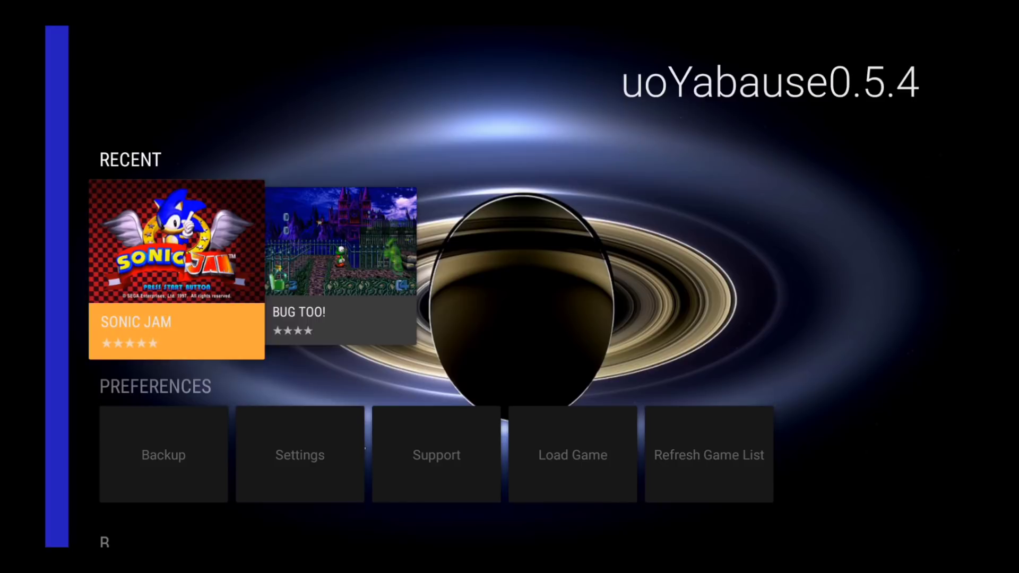
key("Down")
key("Down")
key("Down")
key("Up")
key("Up")
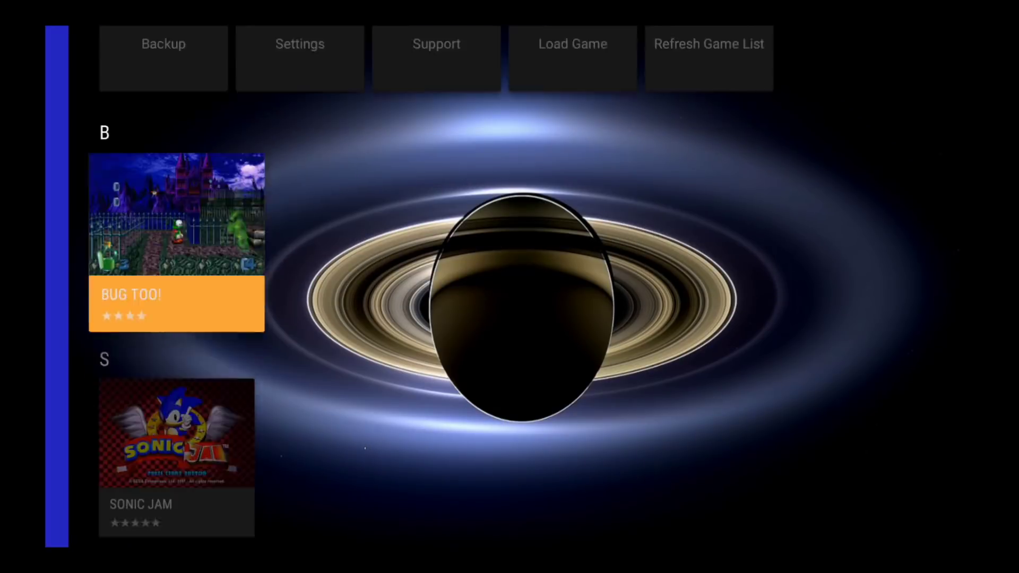
Open the Load Game file browser from the Preferences row
key("Right")
key("Right")
key("Right")
key("Return")
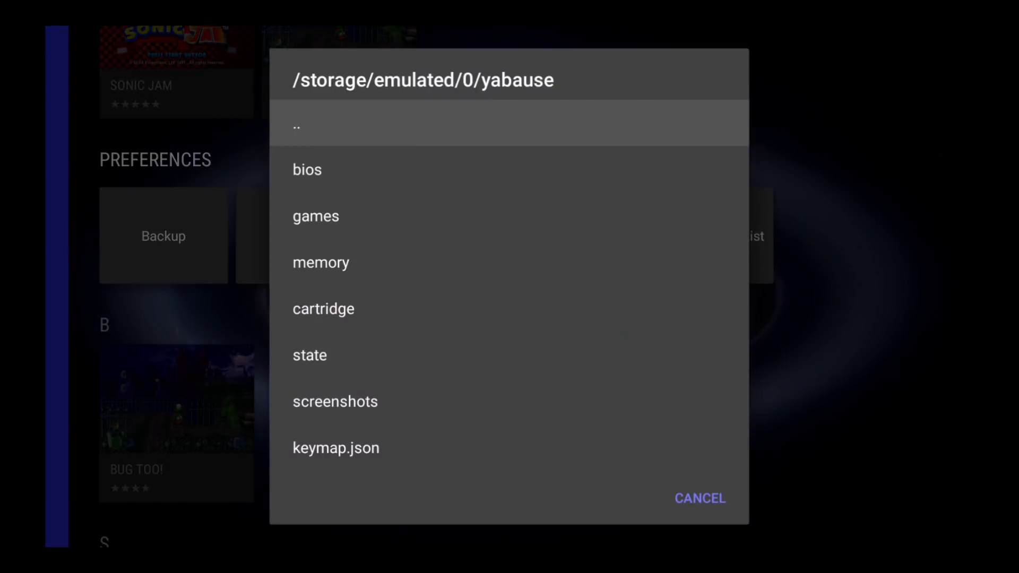
Look through the yabause folder and browse from there to /storage/7893-0DA9/games
key("Down")
key("Down")
key("Down")
key("Down")
key("Down")
key("Down")
key("Down")
key("Down")
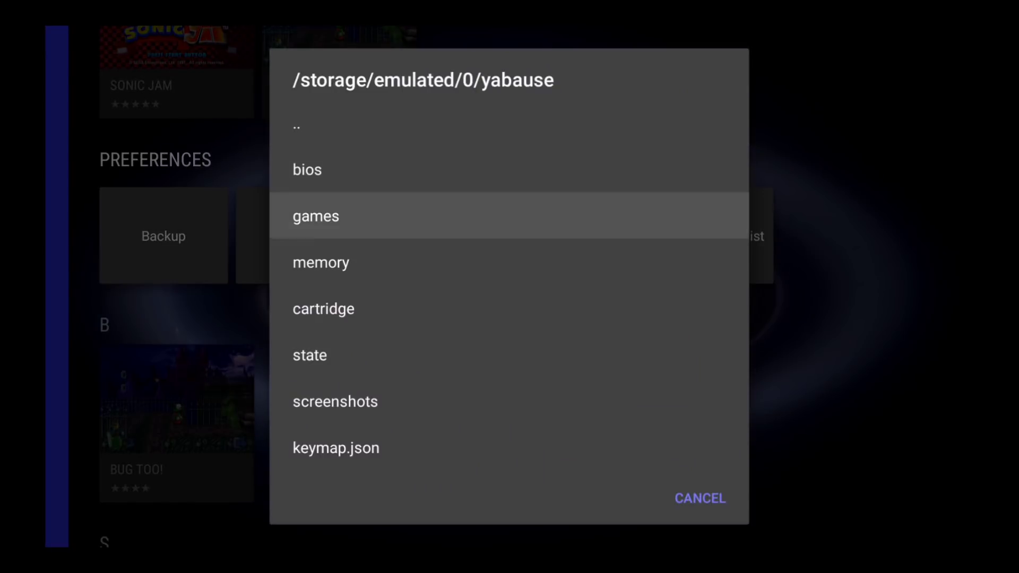
key("Up")
key("Up")
key("Up")
key("Up")
key("Up")
key("Up")
key("Up")
key("Up")
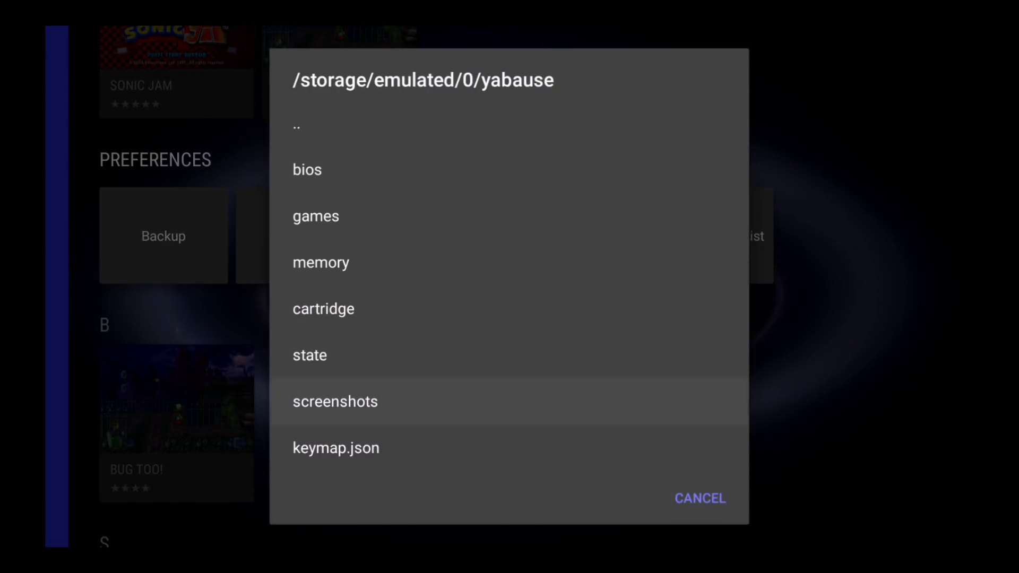
key("Return")
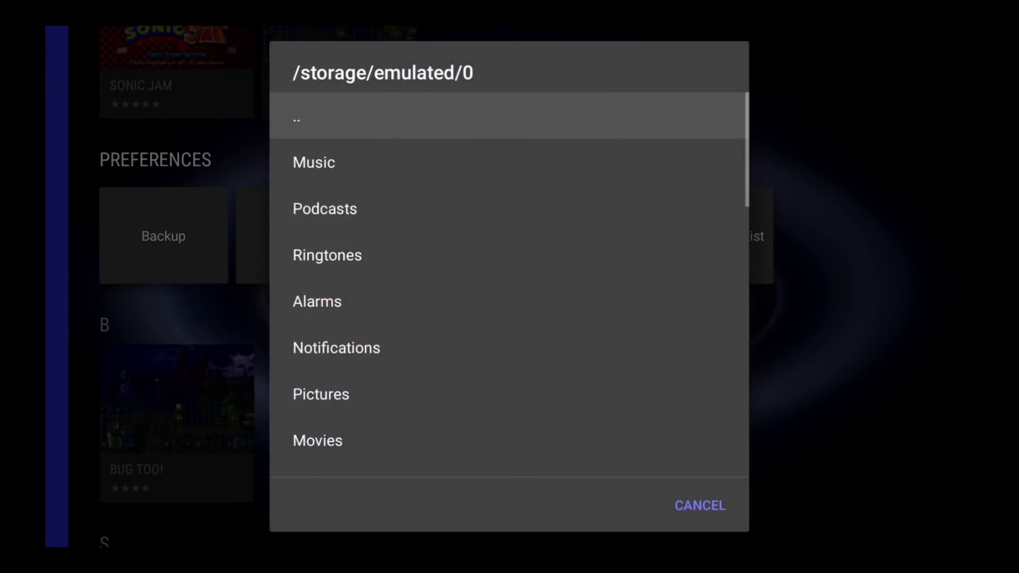
key("Return")
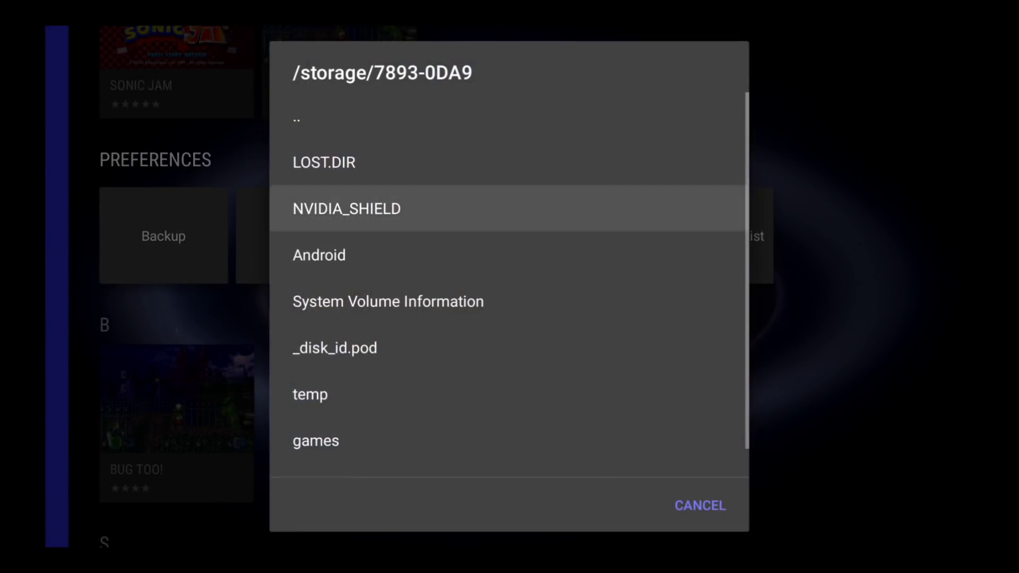
key("Return")
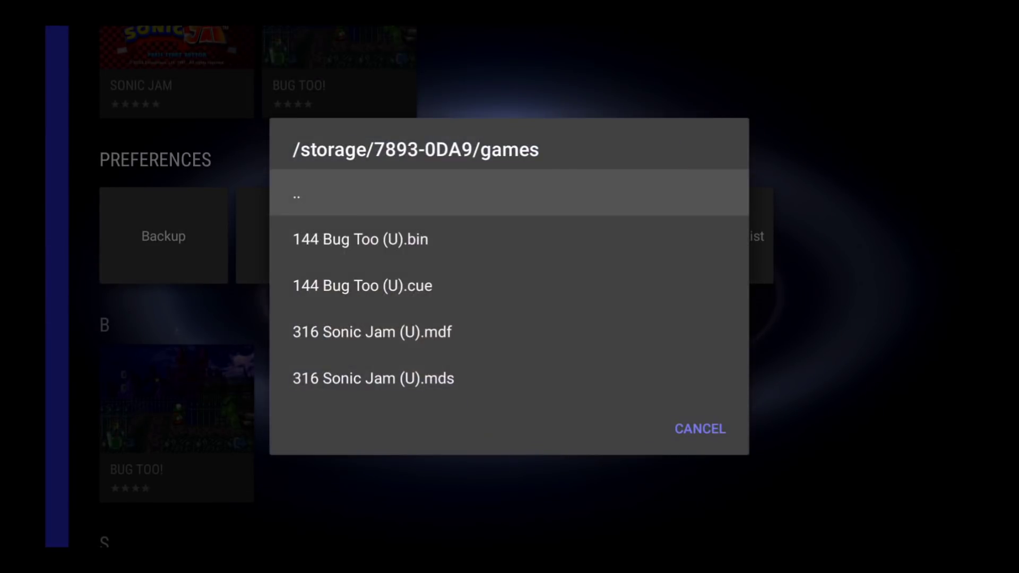
Examine the Bug Too and Sonic Jam image files in the games folder and close the browser without loading one
key("Down")
key("Down")
key("Down")
key("Down")
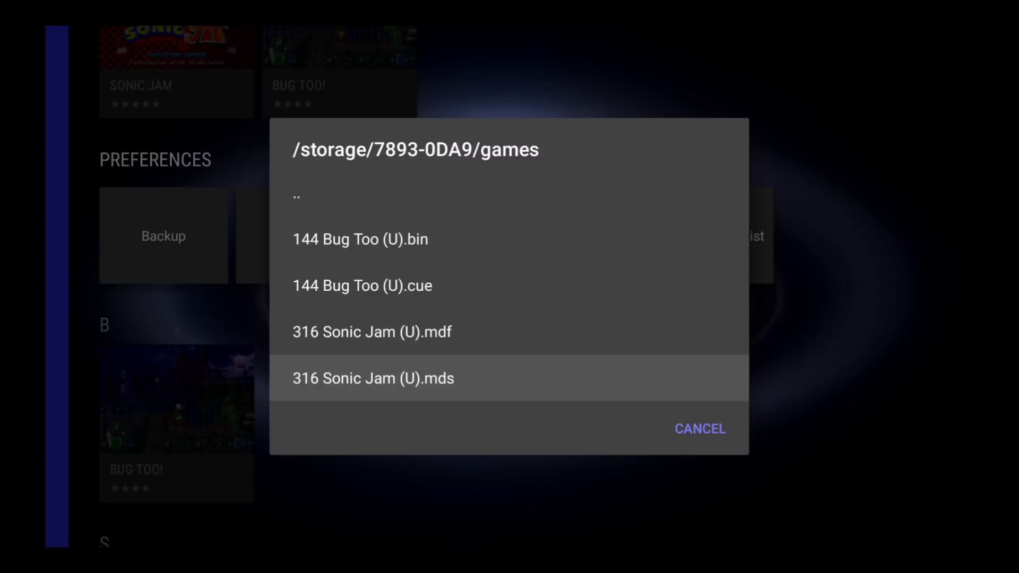
key("Up")
key("Up")
key("Up")
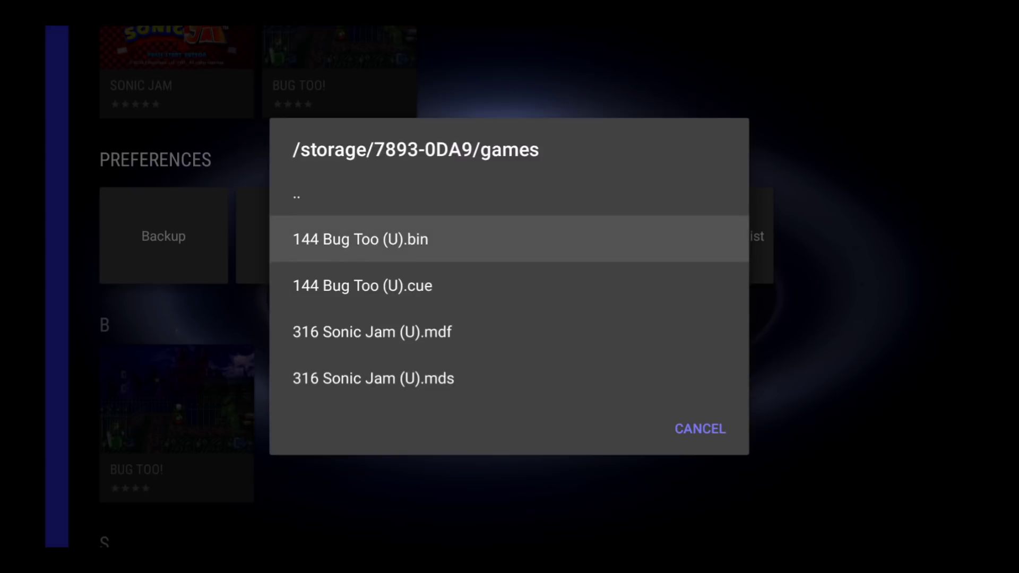
key("Down")
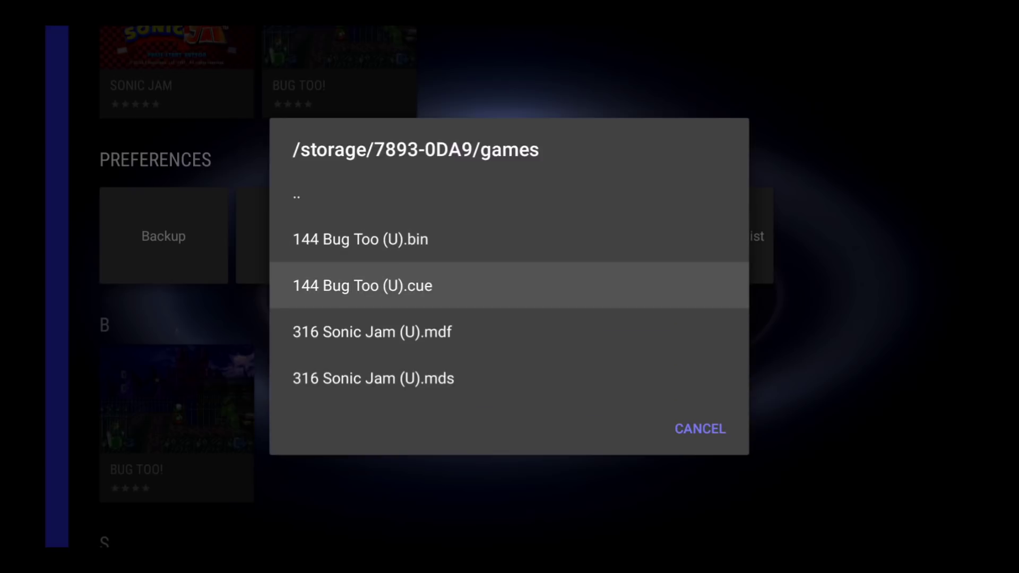
key("Down")
key("Up")
key("Up")
key("Up")
key("Escape")
Launch Bug Too! from the recent games and start playing from its title screen
key("Up")
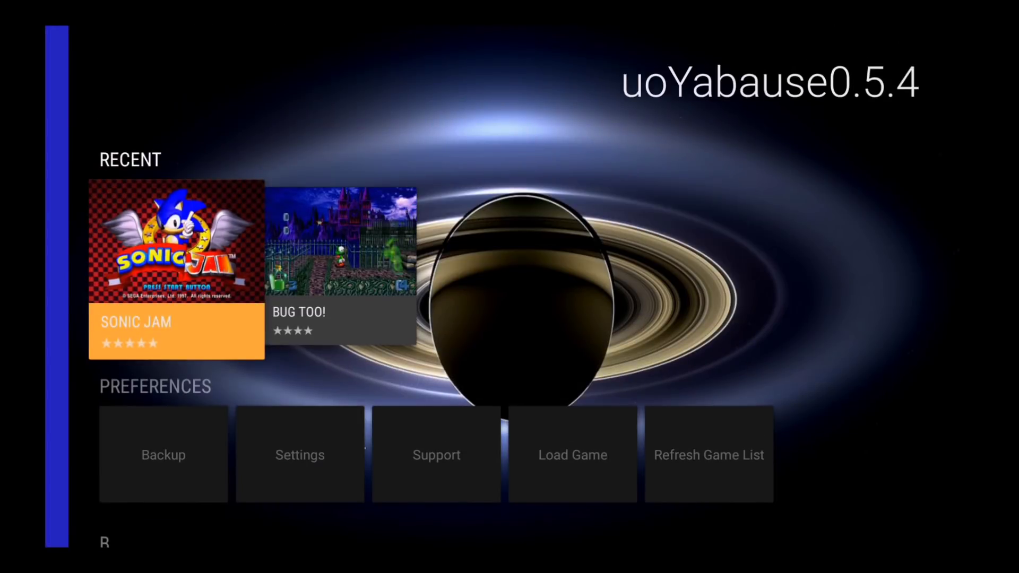
key("Right")
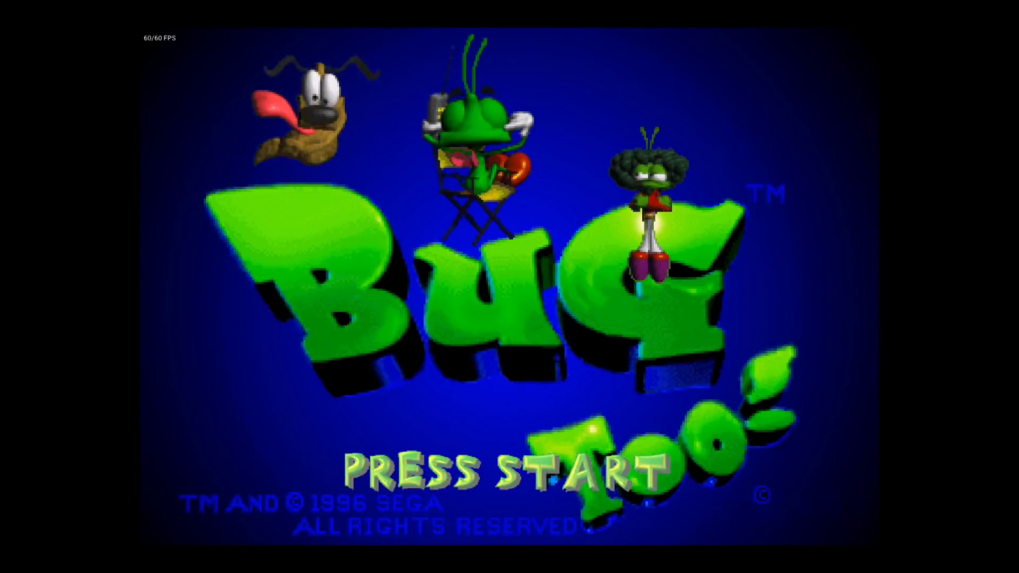
key("Return")
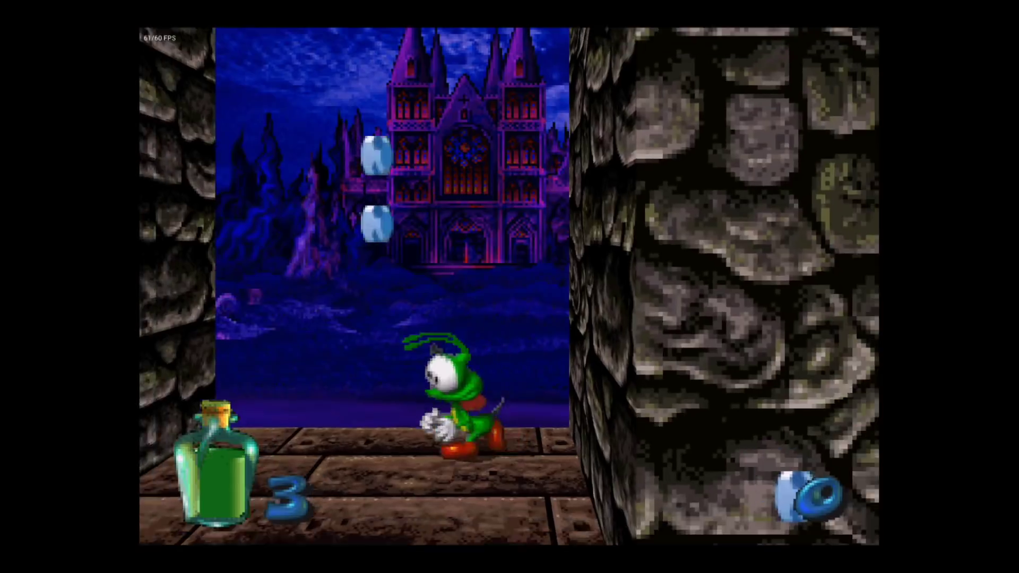
Grab the floating blue gems by the window opening and defeat the zombie along the castle corridor
key("Up")
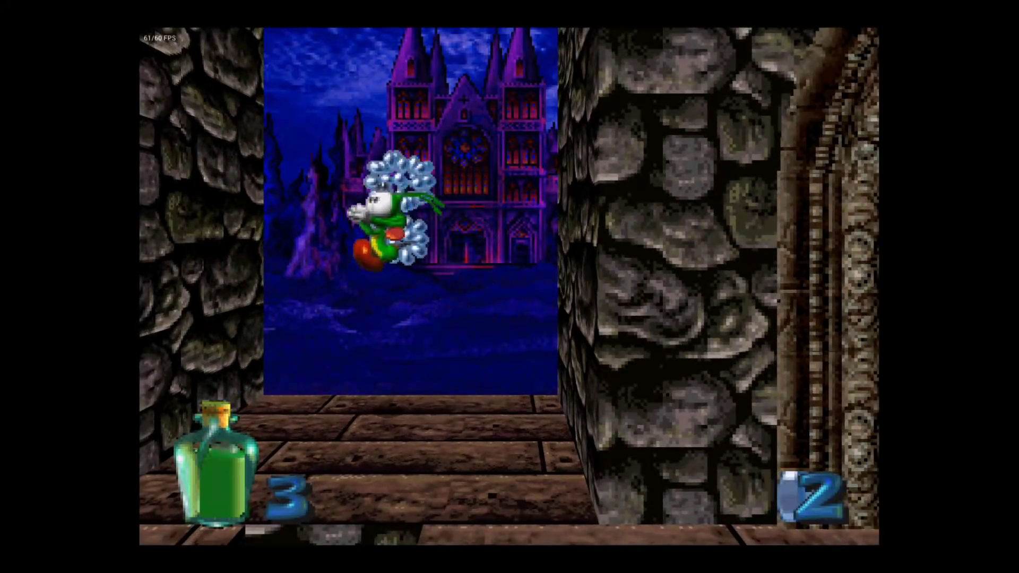
key("Right")
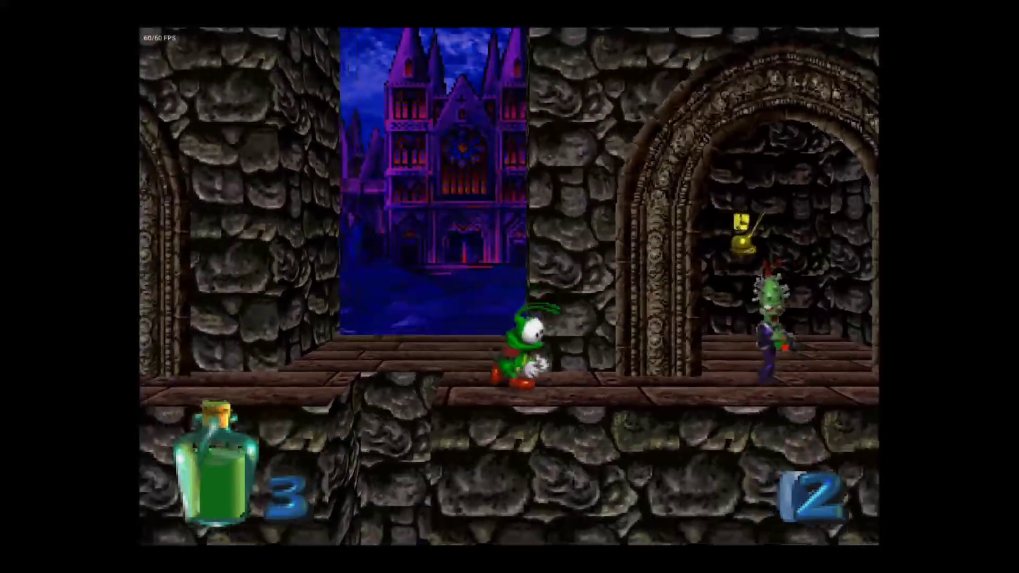
key("z")
key("Right")
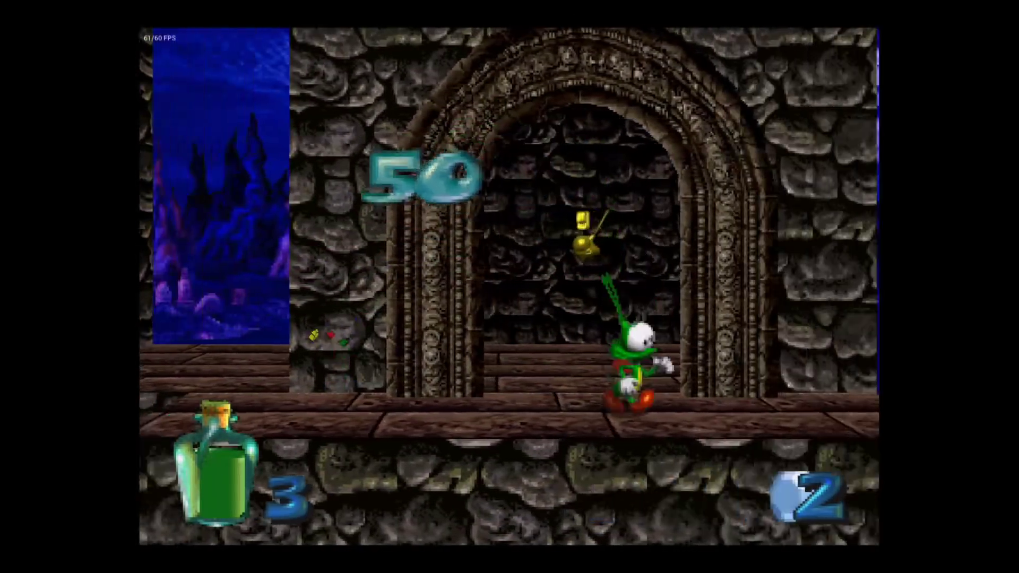
Collect the golden Bug item inside the stone archway and continue along the corridor past the torch to the next arch
key("Up")
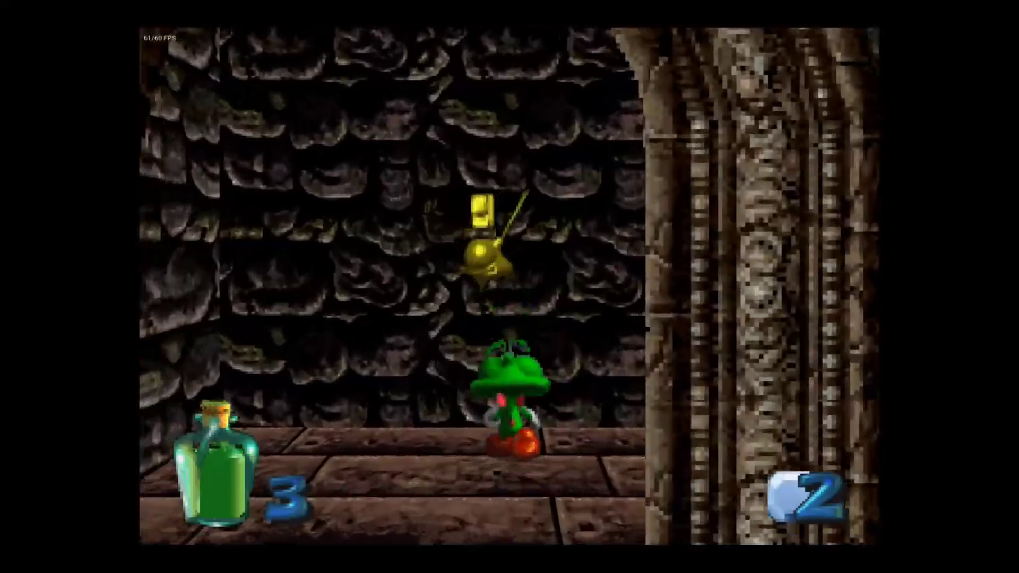
key("z")
key("Down")
key("Right")
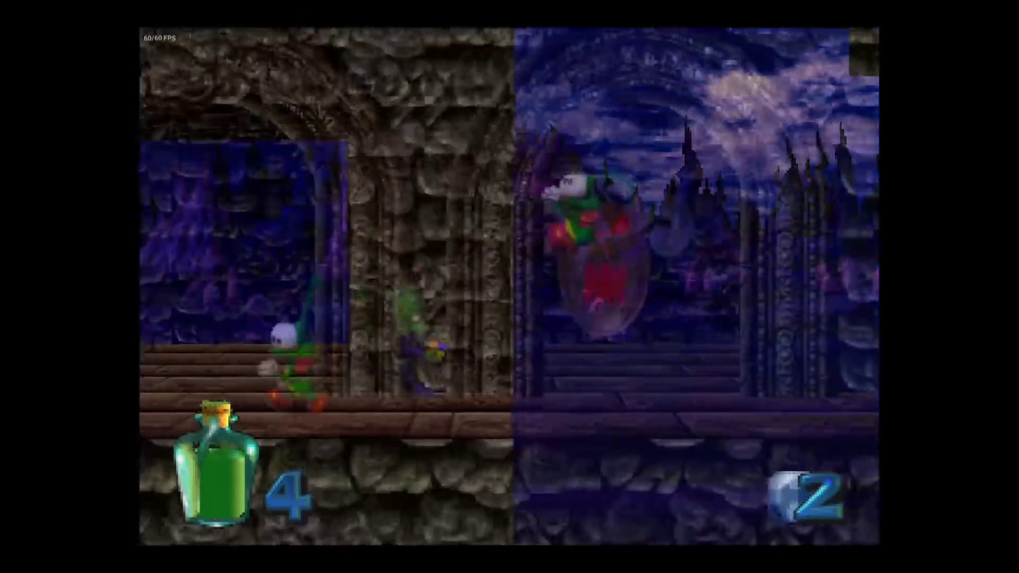
key("Right")
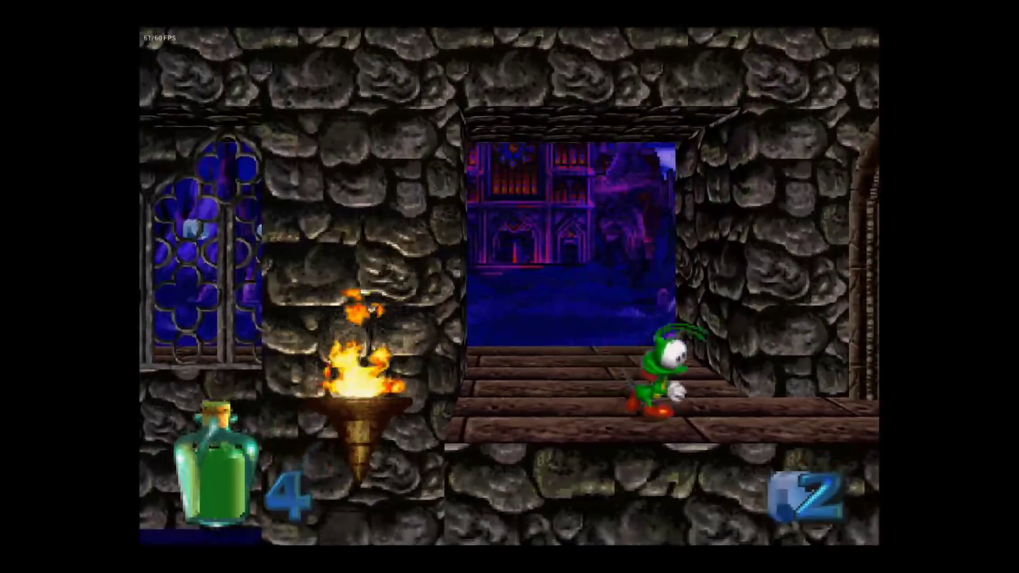
key("Right")
Save the current state of the Bug Too! game
key("Escape")
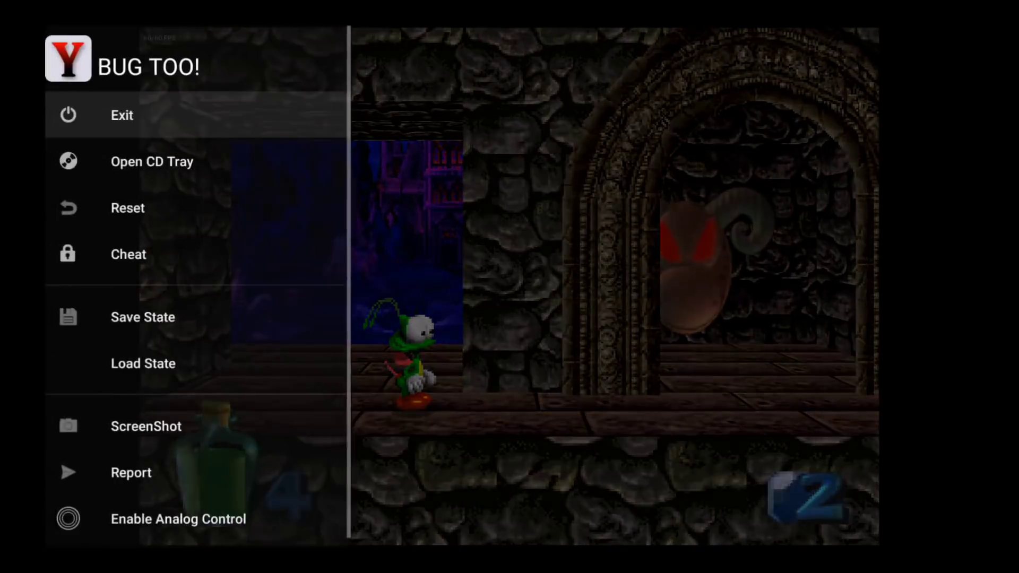
key("Down")
key("Down")
key("Down")
key("Down")
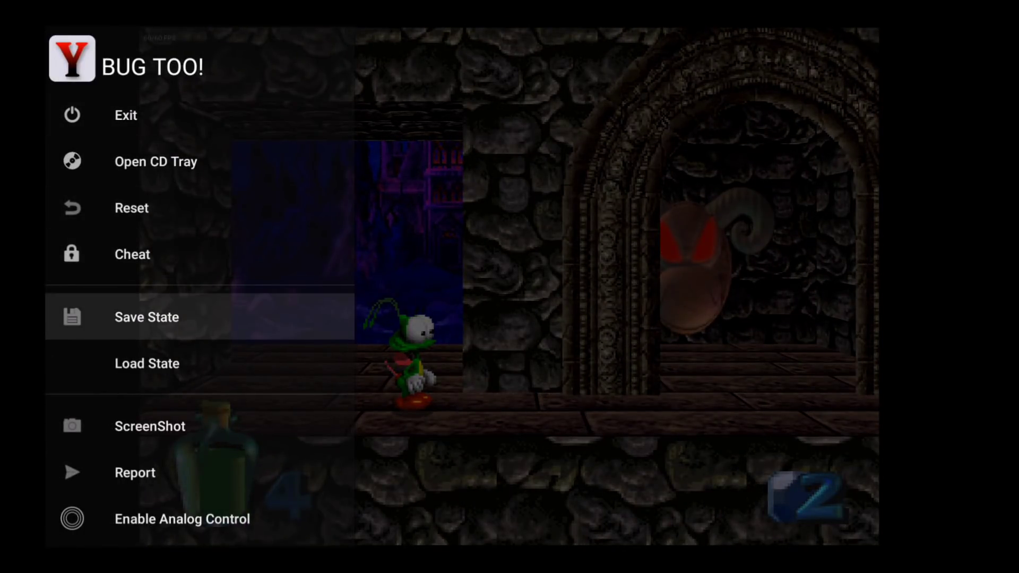
key("Return")
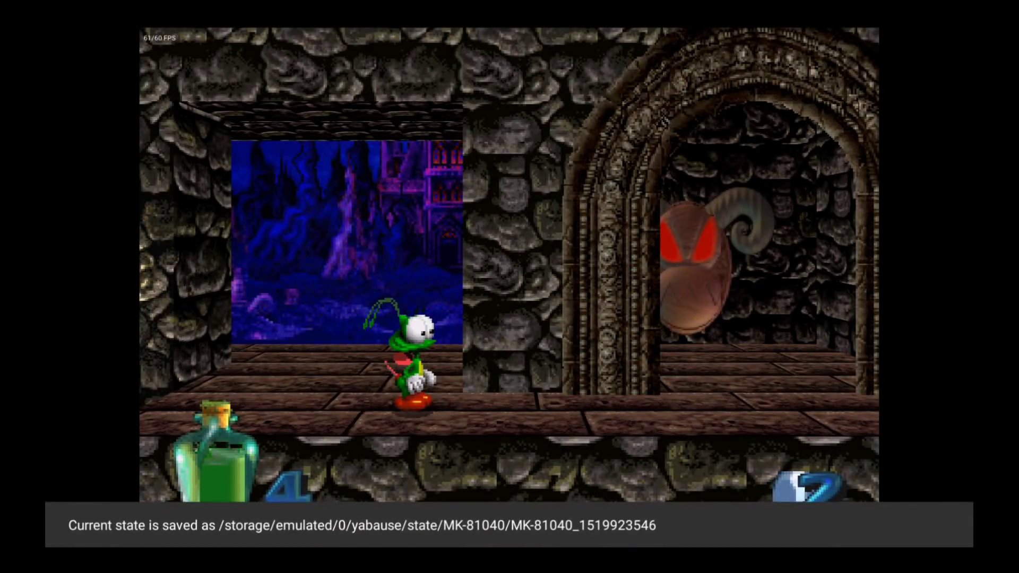
Walk Bug back and forth away from the spot where the state was saved
key("Left")
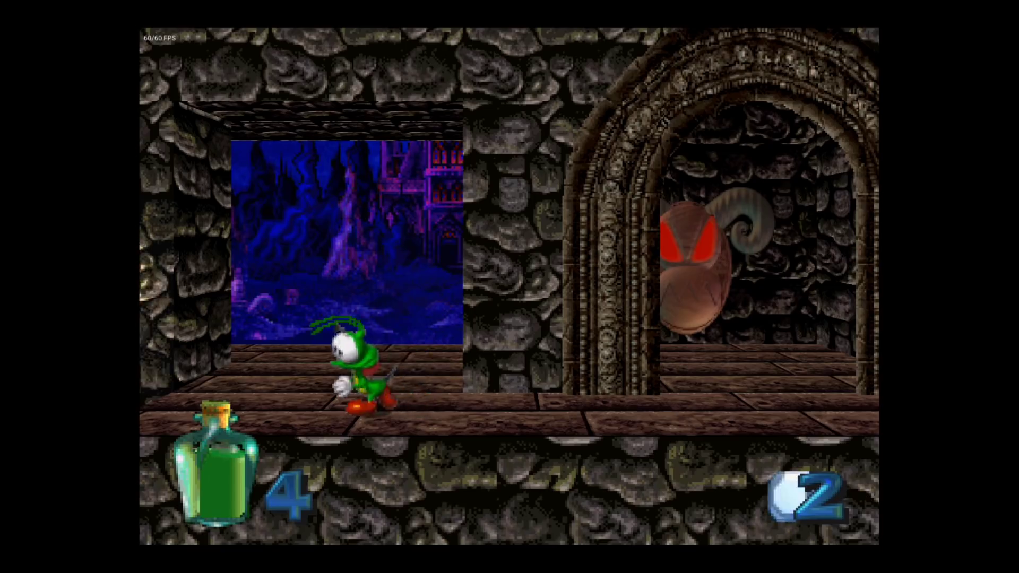
key("Right")
key("Left")
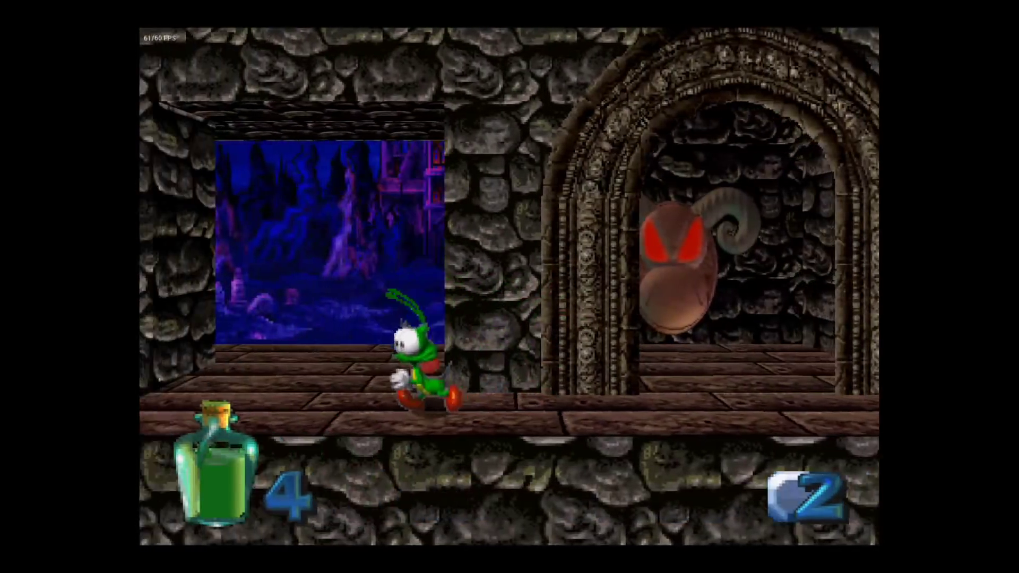
Load the Bug Too! save state dated 2018/03/01 09:59:37
key("Escape")
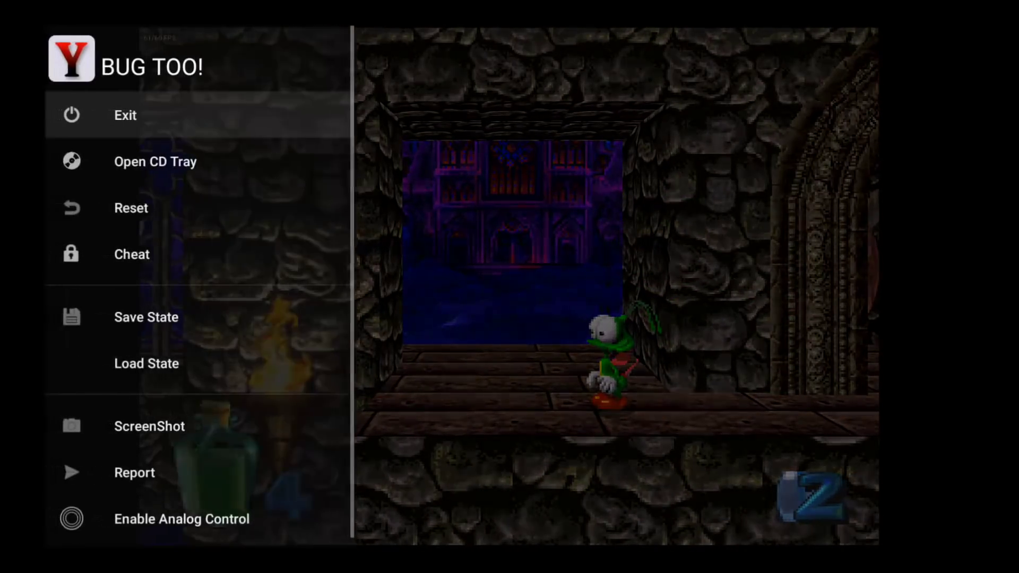
key("Down")
key("Down")
key("Down")
key("Down")
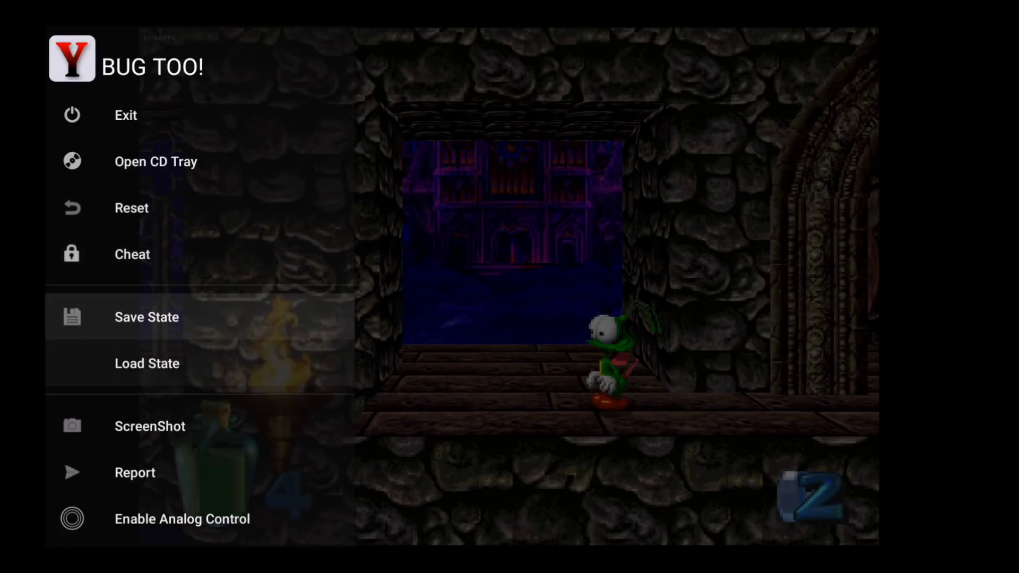
key("Return")
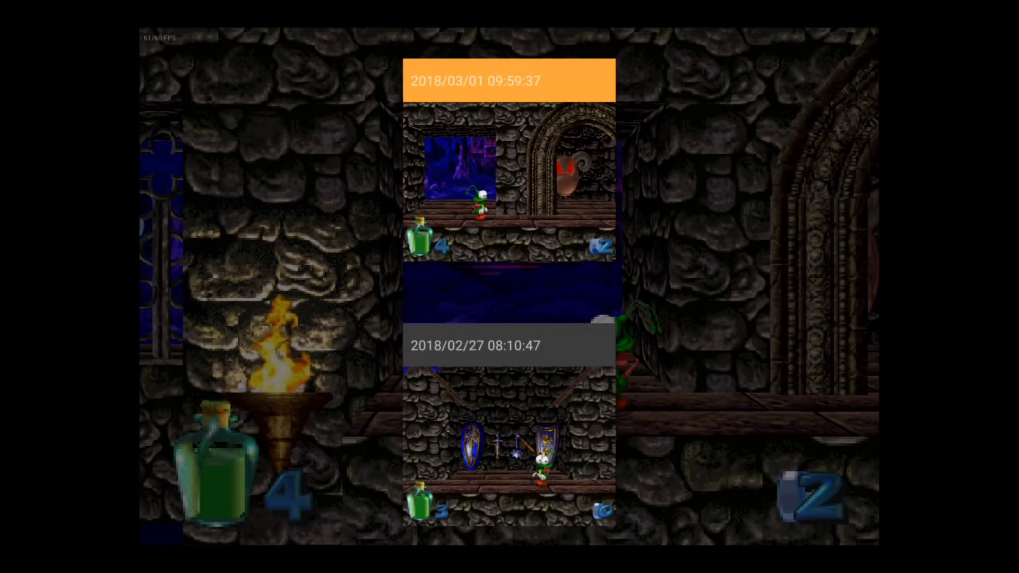
key("Down")
key("Up")
key("Return")
Walk Bug from the restored position into the window recess facing the castle
key("Left")
key("Up")
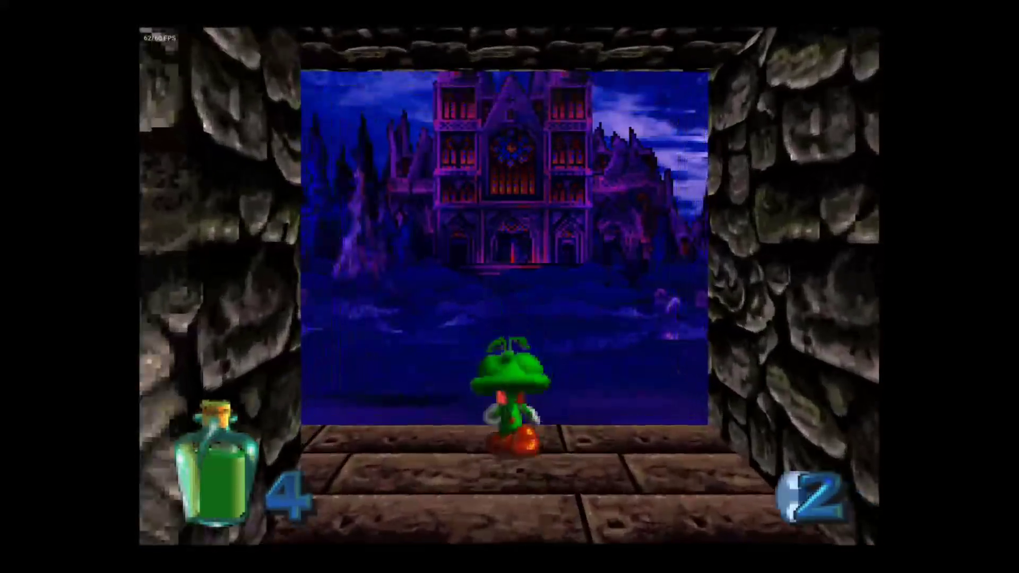
key("Up")
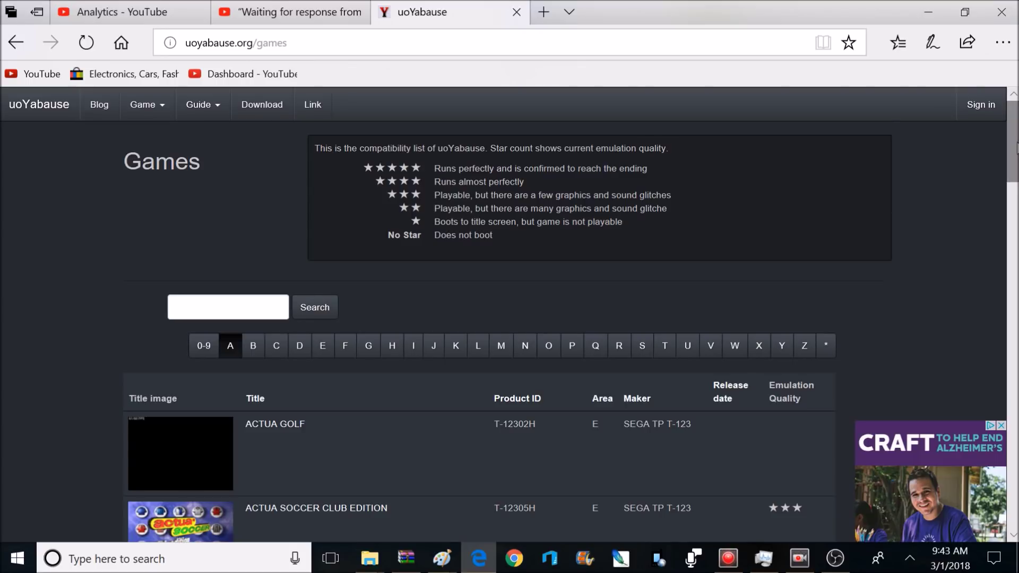
In the browser, examine the uoYabause compatibility list and the emulation status of the European Alien Trilogy entry
scroll(1017, 148, "down", 8)
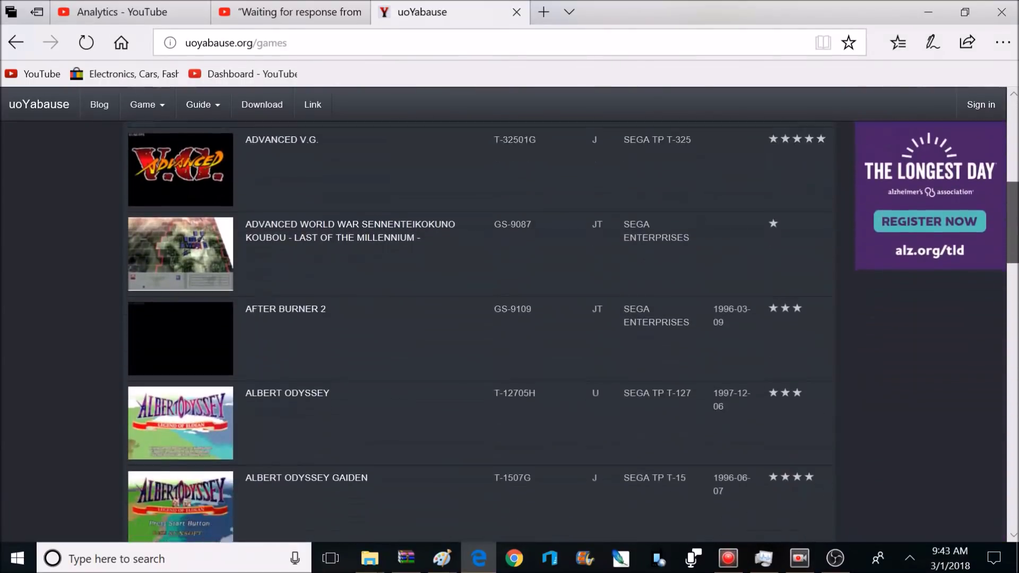
scroll(567, 331, "down", 6)
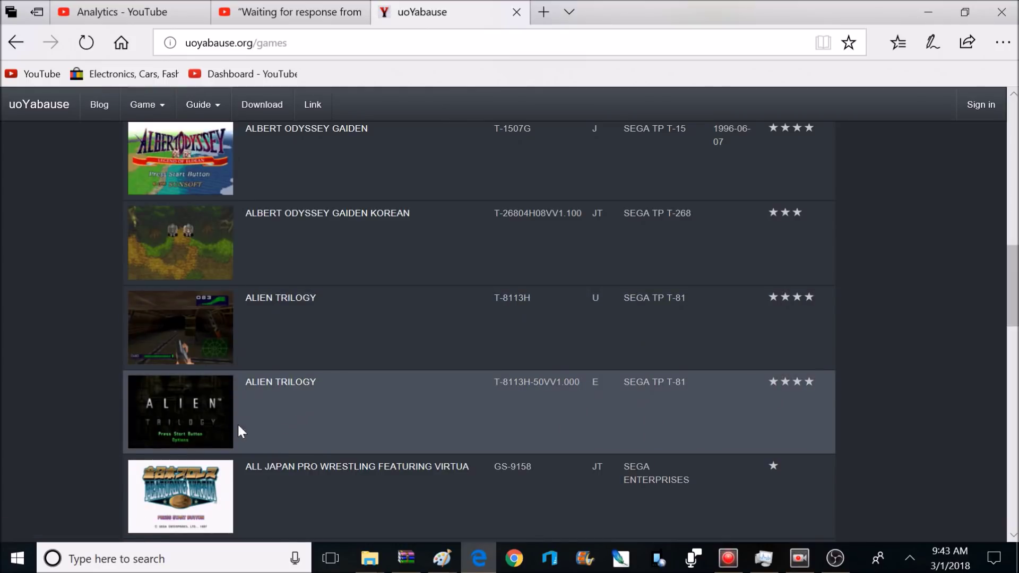
left_click(295, 384)
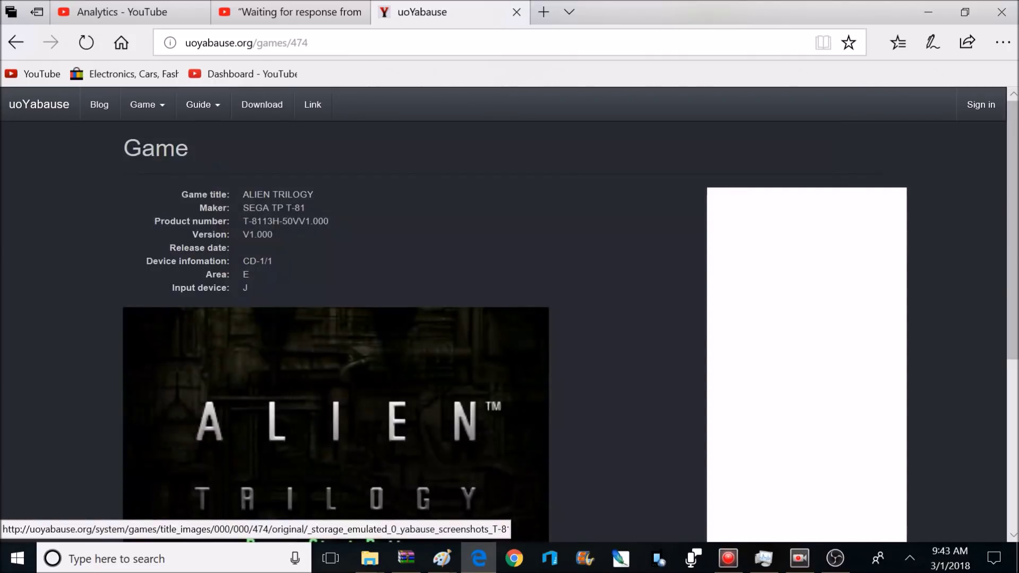
scroll(1014, 340, "down", 4)
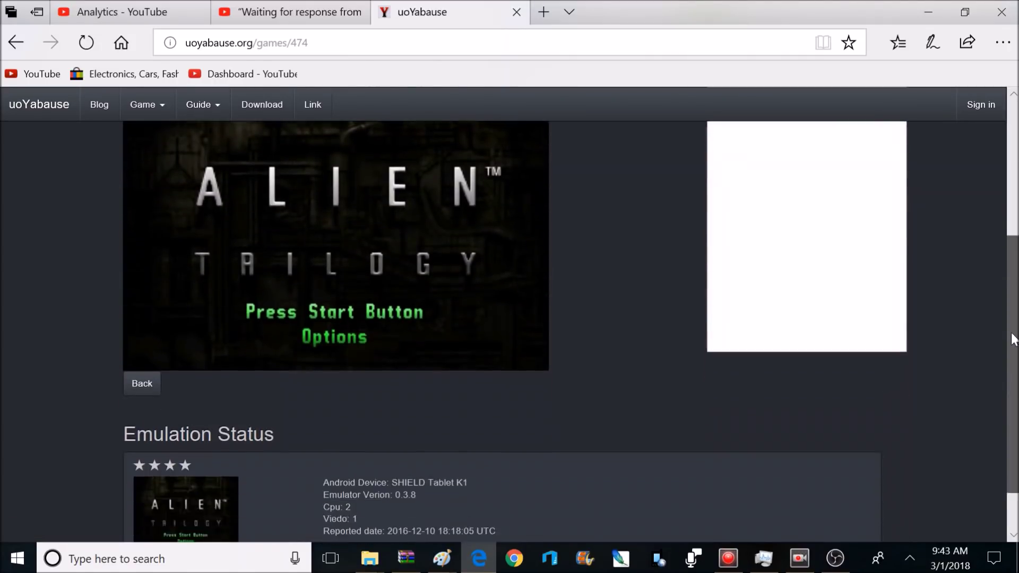
scroll(1014, 340, "down", 2)
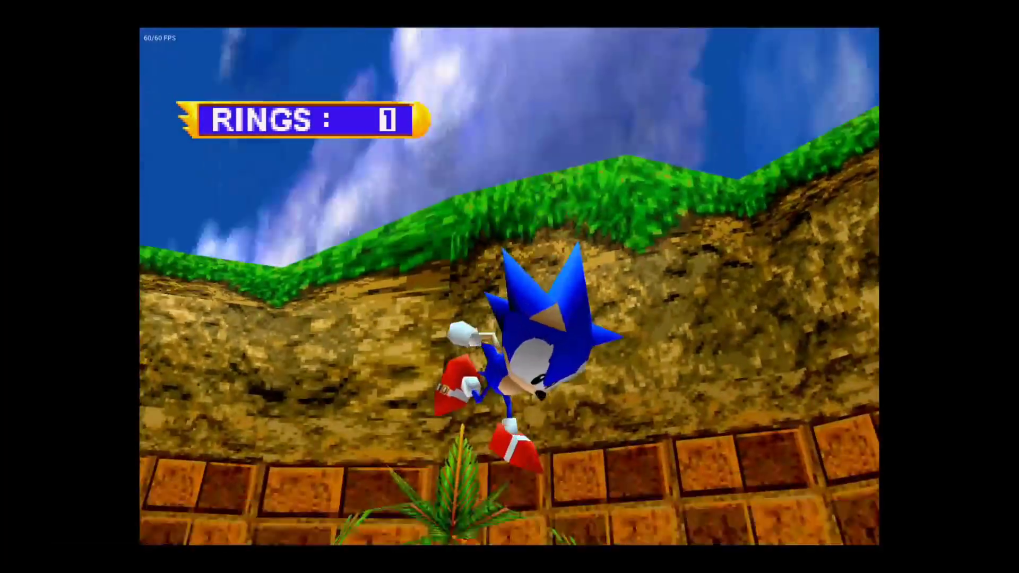
Run Sonic across the Sonic Jam 3D world, collecting rings along the path, and stop near the blue stone pillar
key("Up")
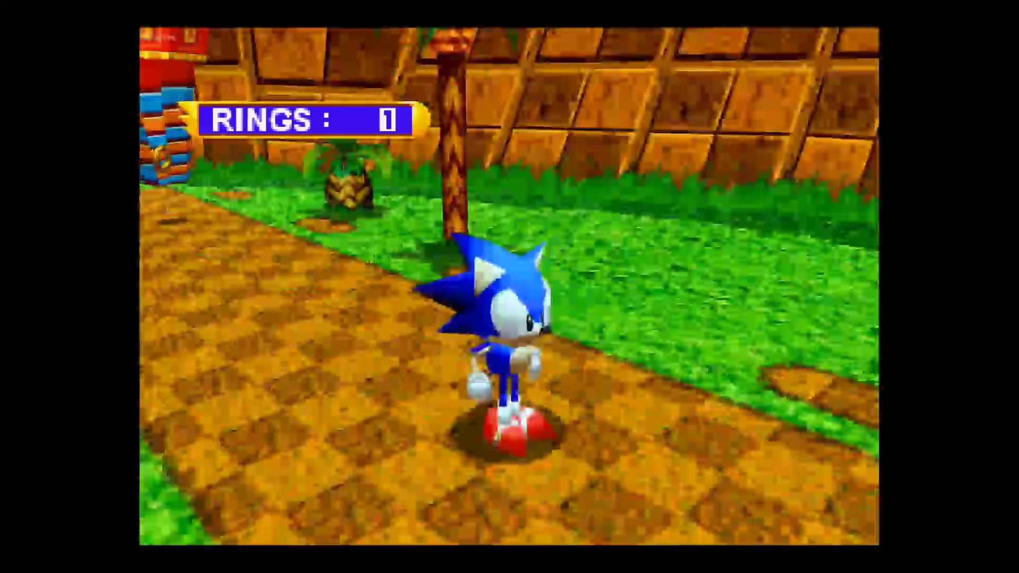
key("space")
key("Left")
key("Up")
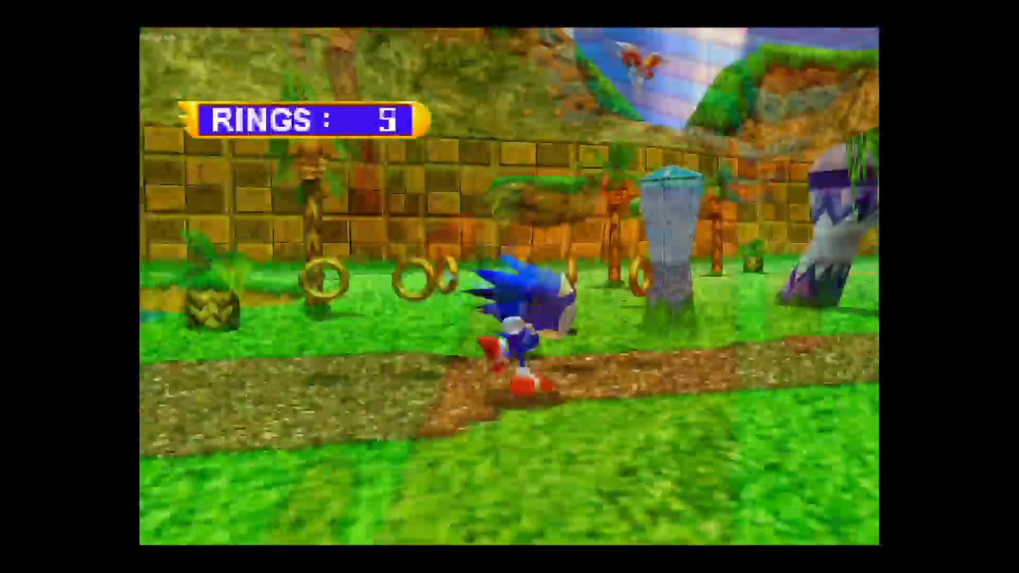
key("Down")
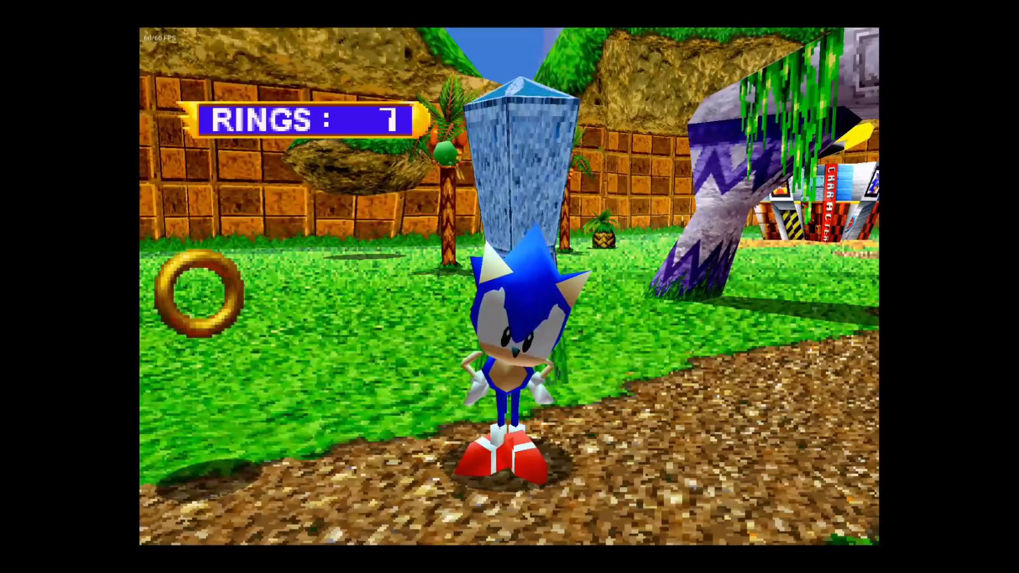
Turn Sonic in different directions on the dirt path beside the blue stone pillar
key("Right")
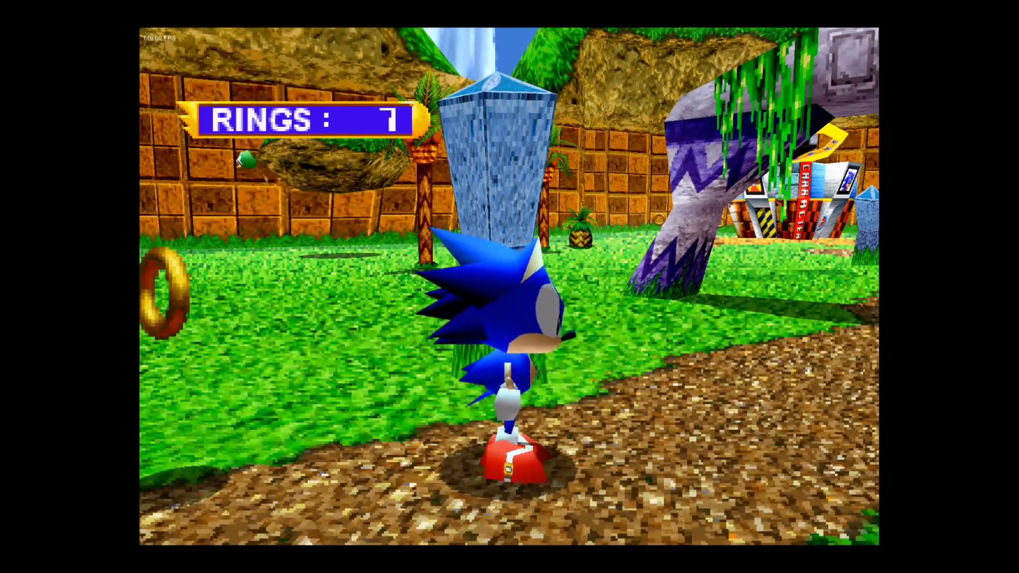
key("Up")
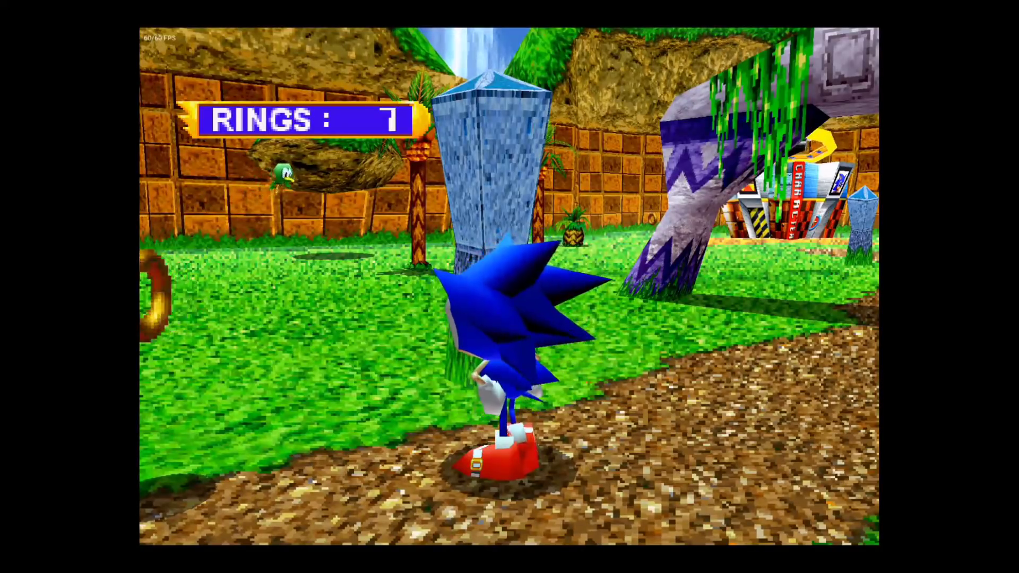
key("Left")
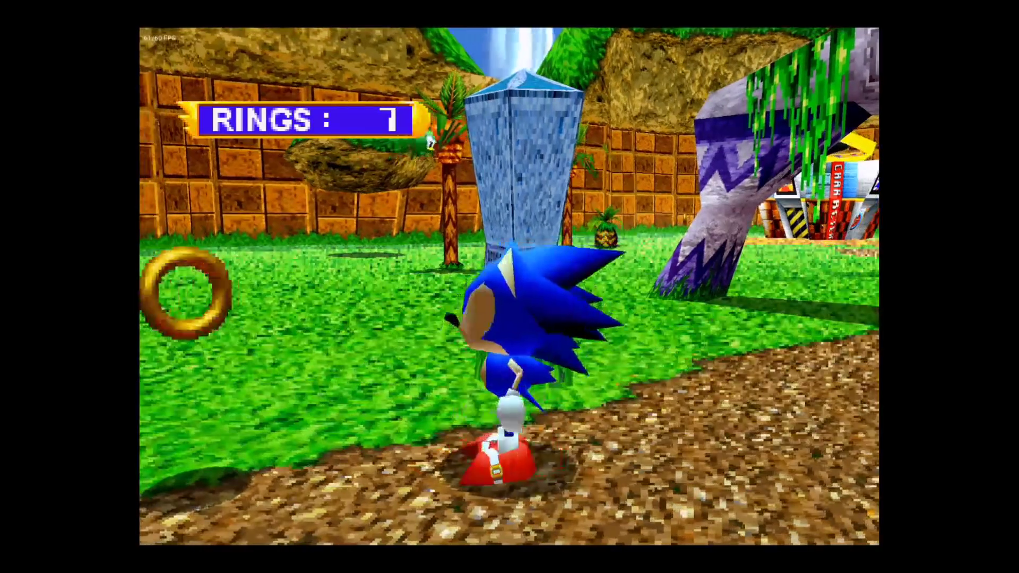
key("Down")
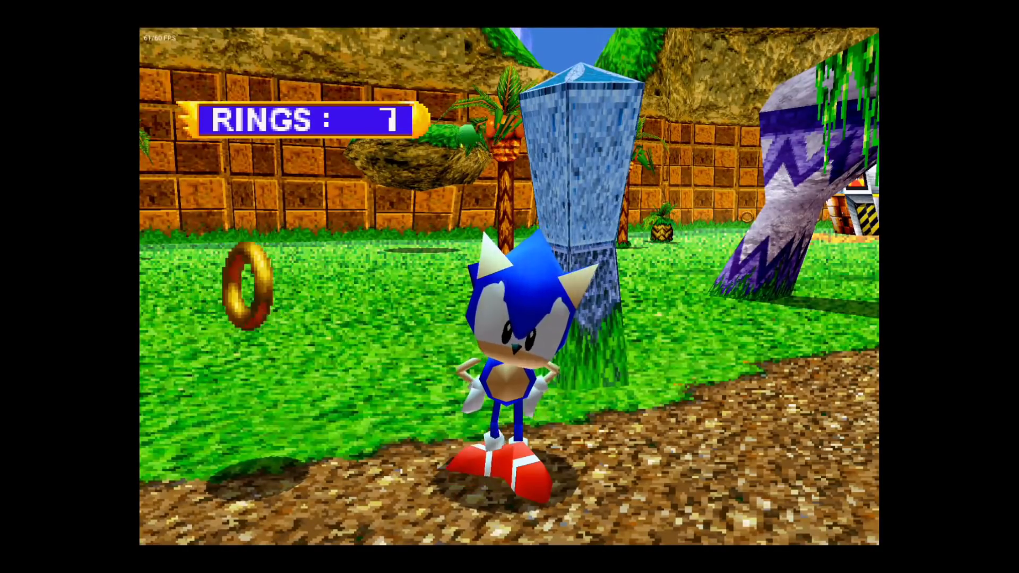
key("Up")
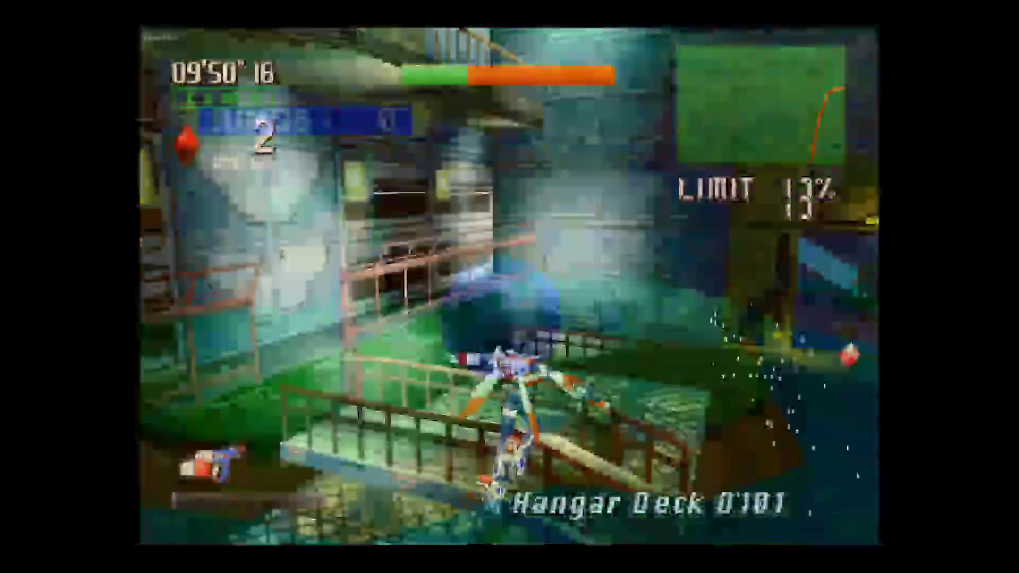
Fight through the fires on Hangar Deck 0101 and move past them along the deck
key("Up")
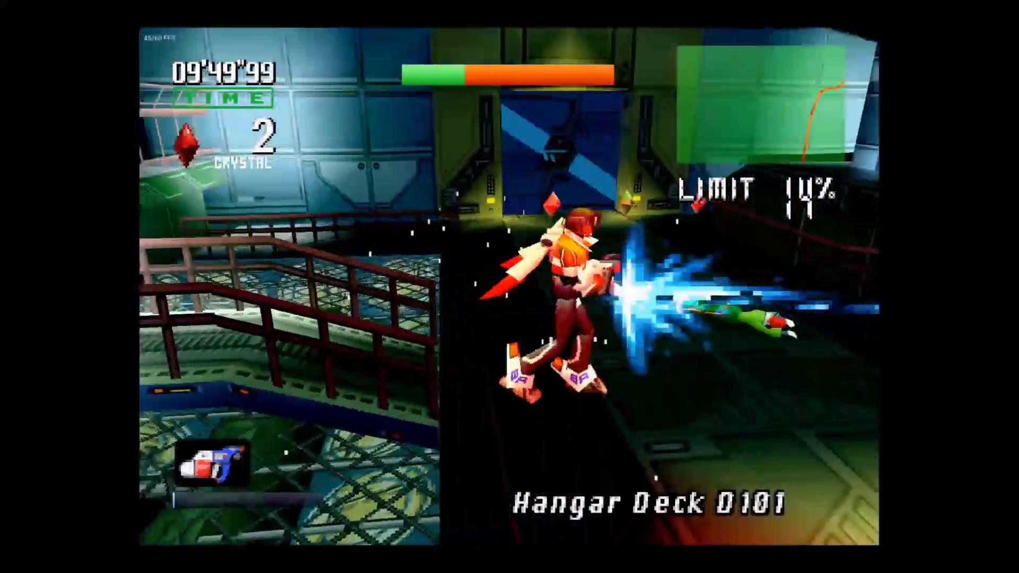
key("Right")
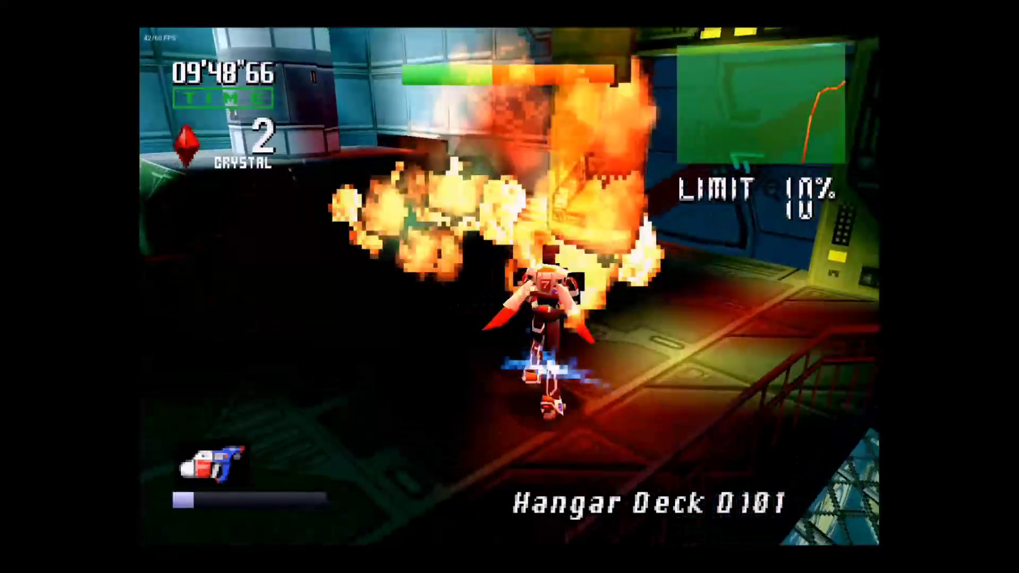
key("Right")
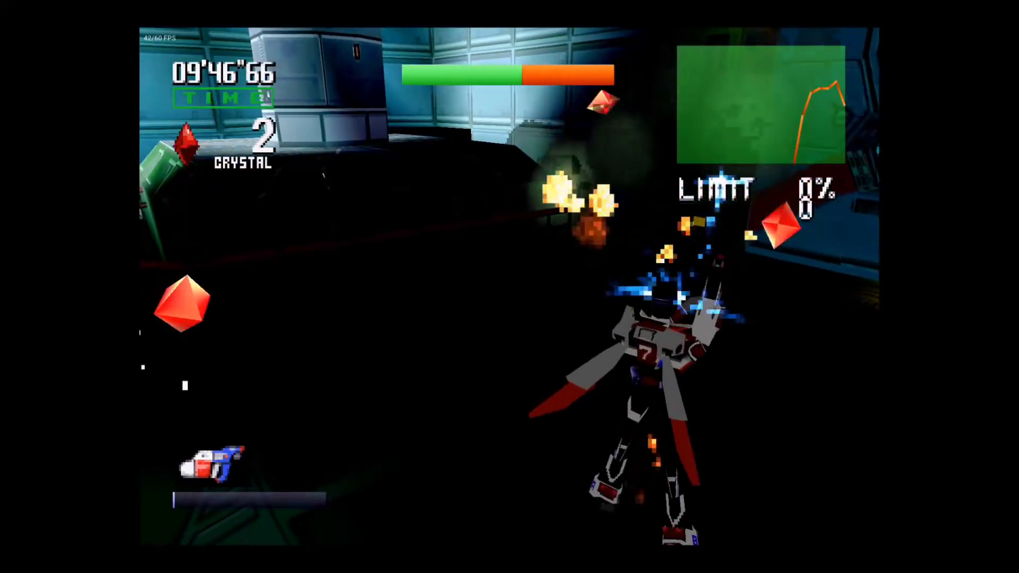
key("Up")
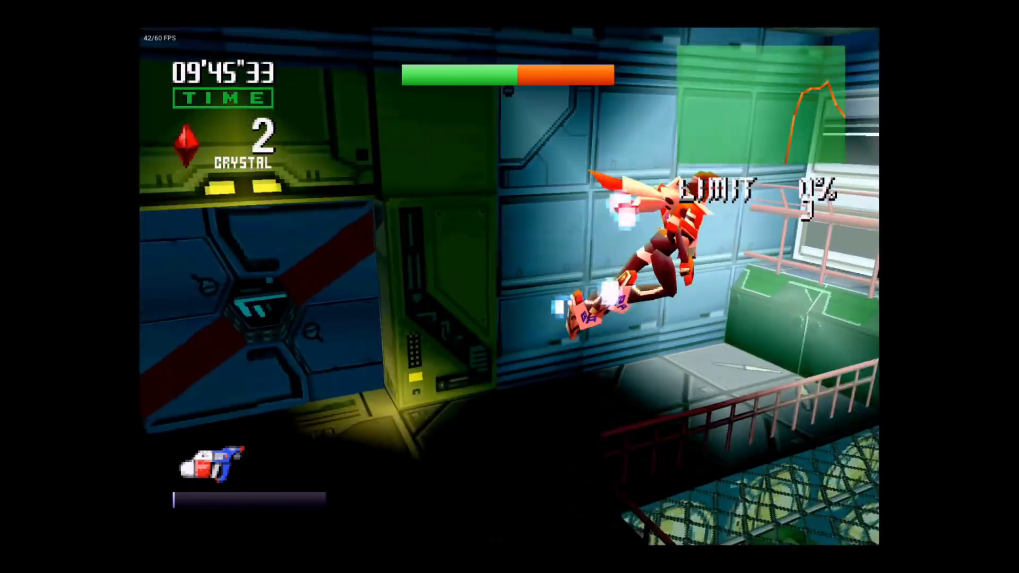